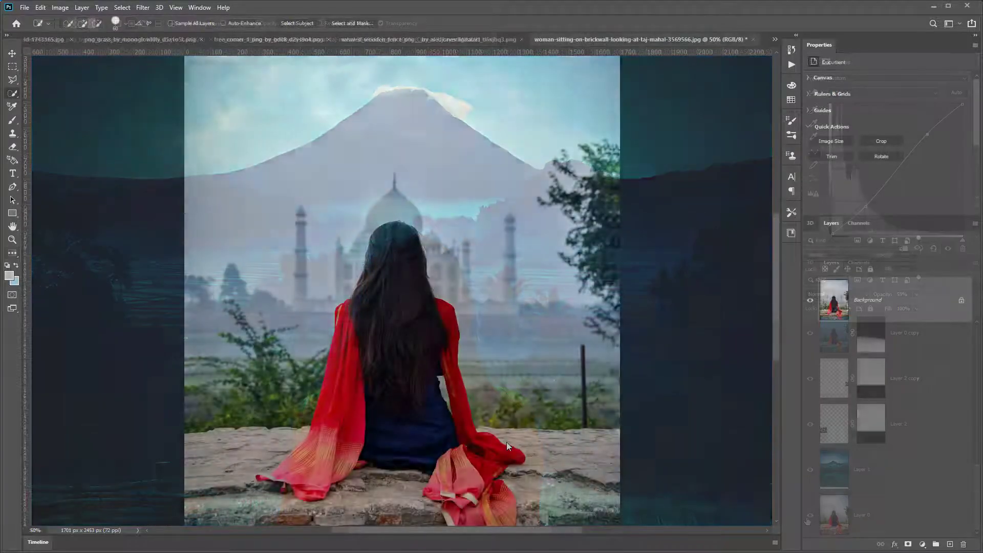
Quick-select the woman's hair, dress and red scarf together with the upper part of the stone wall
key(ctrl+plus)
key(ctrl+plus)
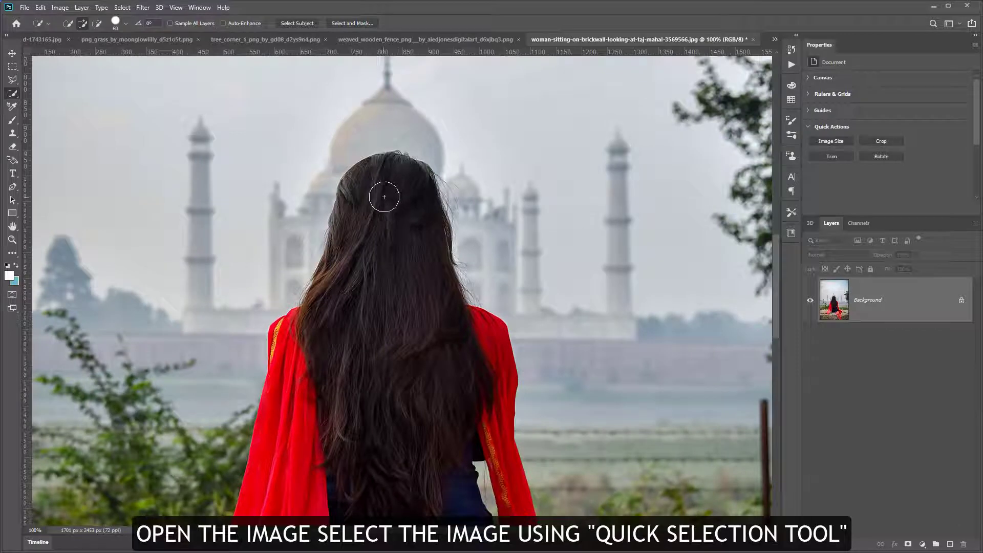
mouse_move(384, 197)
mouse_down()
mouse_move(355, 315)
mouse_move(289, 382)
mouse_move(279, 440)
mouse_move(292, 439)
mouse_move(385, 341)
mouse_move(513, 148)
mouse_move(445, 275)
mouse_move(381, 308)
mouse_move(263, 323)
mouse_up()
drag(491, 314, 292, 472)
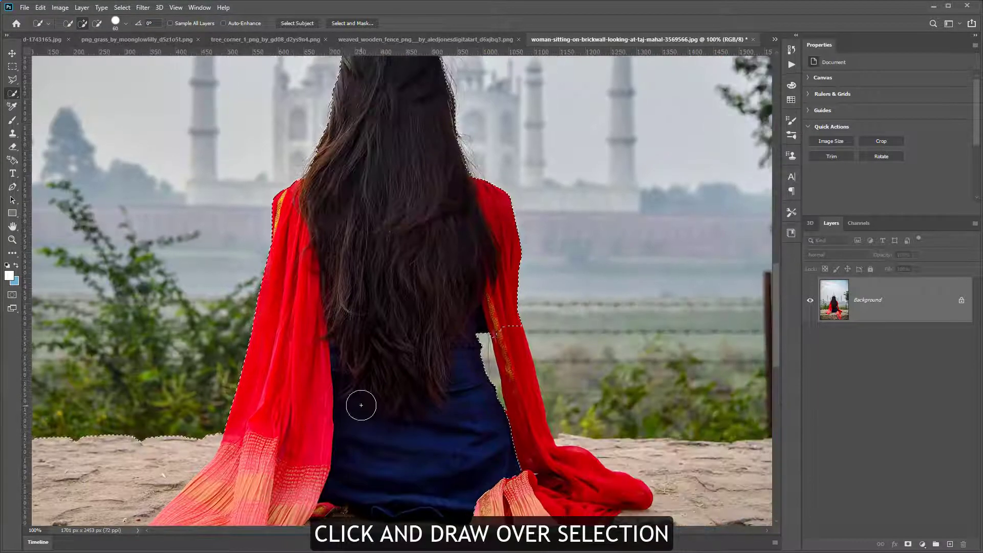
mouse_move(483, 411)
mouse_down()
mouse_move(530, 433)
mouse_move(512, 442)
mouse_move(493, 425)
mouse_move(529, 463)
mouse_move(358, 346)
mouse_move(614, 355)
mouse_move(648, 387)
mouse_move(479, 475)
mouse_move(280, 464)
mouse_move(183, 478)
mouse_up()
drag(231, 421, 465, 303)
drag(399, 358, 340, 352)
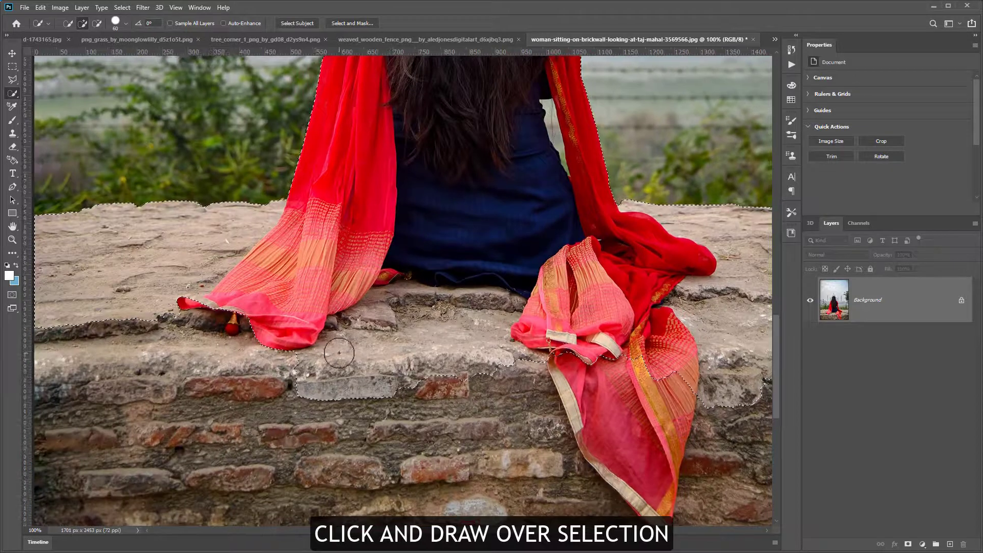
Enlarge the Quick Selection brush to 175 and add the rest of the brick wall to the selection
key(ctrl+minus)
key(bracketright)
key(bracketright)
key(bracketright)
key(bracketright)
key(bracketright)
key(bracketright)
key(bracketright)
drag(177, 332, 364, 430)
mouse_move(476, 344)
mouse_down()
mouse_move(481, 473)
mouse_move(473, 488)
mouse_up()
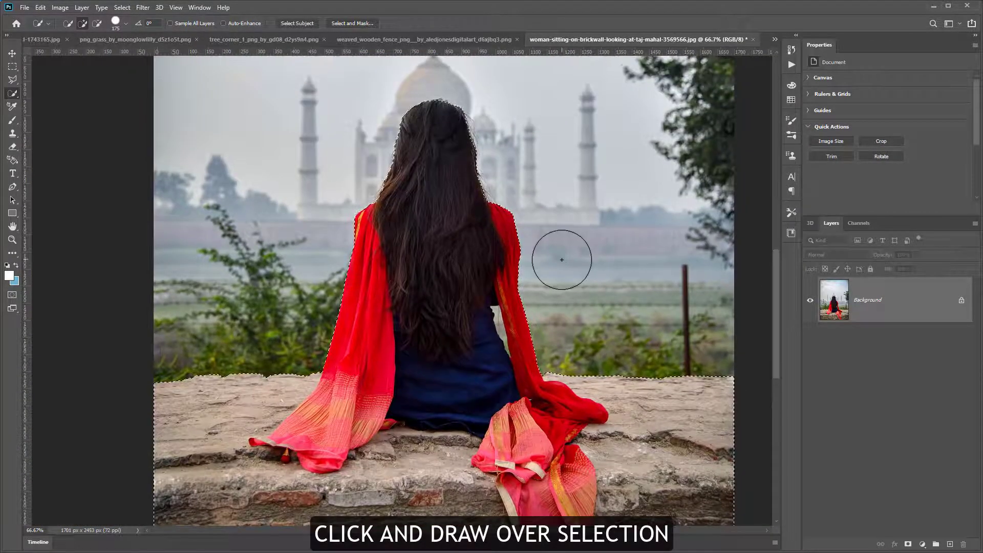
Subtract the background gap between the woman's waist and the scarf from the selection, using a small brush of size 9
key(ctrl+plus)
key(ctrl+plus)
key(ctrl+plus)
key(bracketleft)
key(bracketleft)
key(bracketleft)
key(bracketleft)
key(bracketleft)
key(bracketleft)
key(bracketleft)
key(bracketleft)
key(bracketleft)
key(bracketleft)
key(bracketleft)
key(bracketleft)
key(bracketleft)
key(bracketleft)
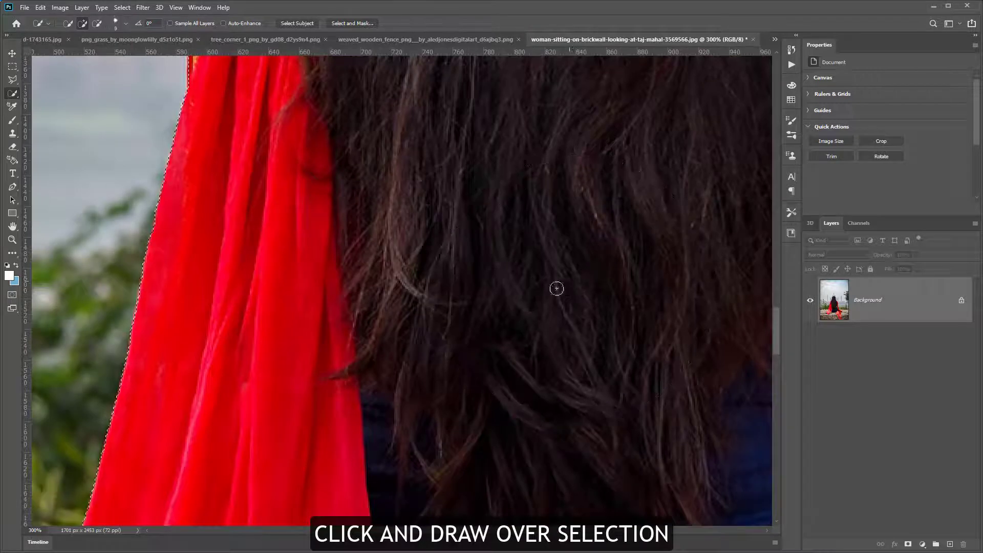
drag(555, 288, 213, 254)
click(100, 23)
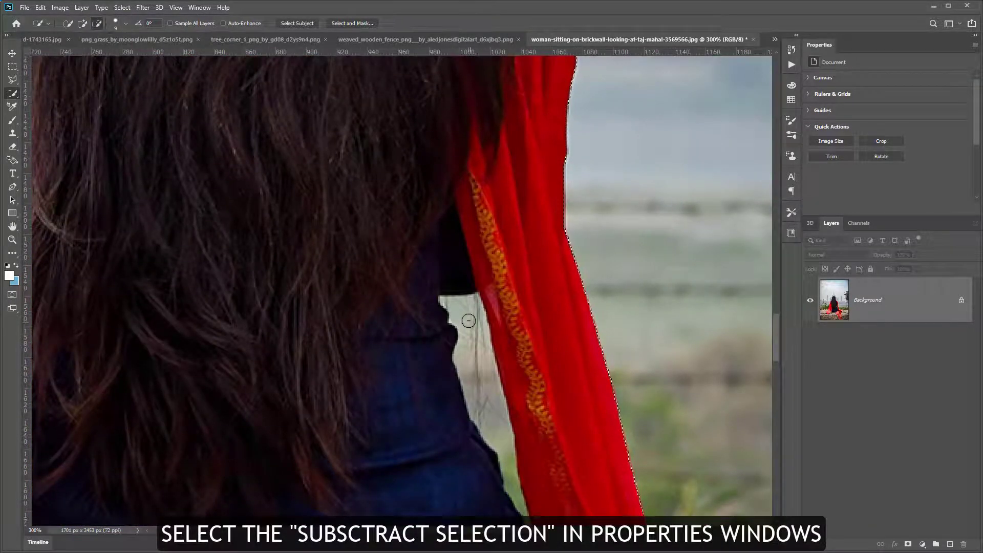
drag(479, 343, 482, 380)
drag(497, 432, 480, 345)
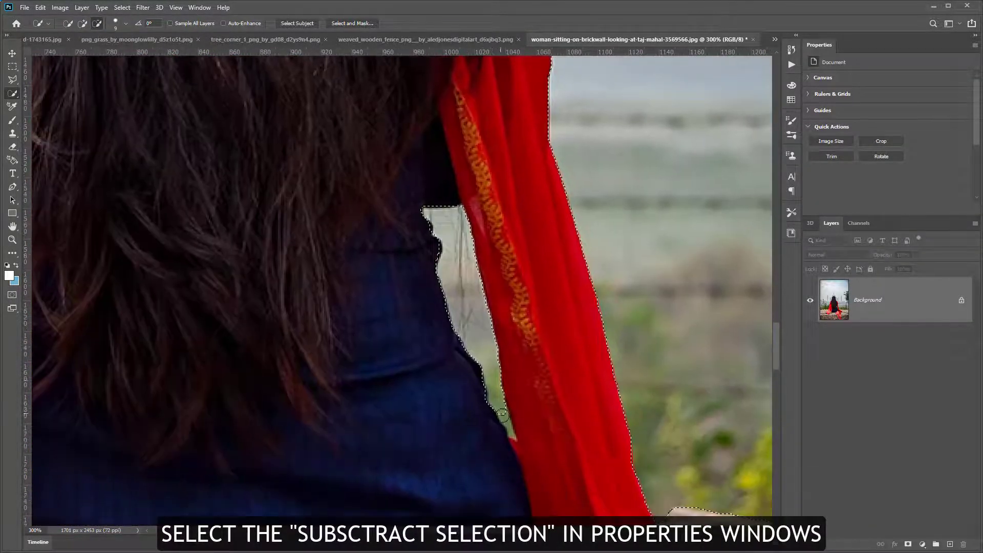
Reduce the brush to size 3 and subtract the remaining lower tip of the gap beside the waist
key(bracketleft)
key(bracketleft)
key(bracketleft)
key(bracketleft)
key(bracketleft)
key(bracketleft)
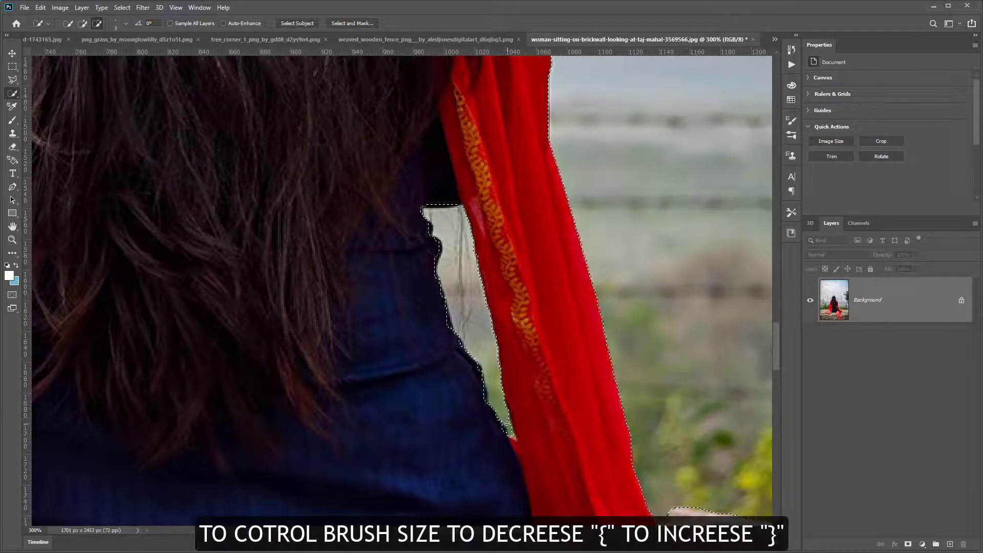
drag(504, 420, 515, 440)
key(bracketleft)
key(ctrl+minus)
key(ctrl+minus)
key(ctrl+minus)
key(ctrl+minus)
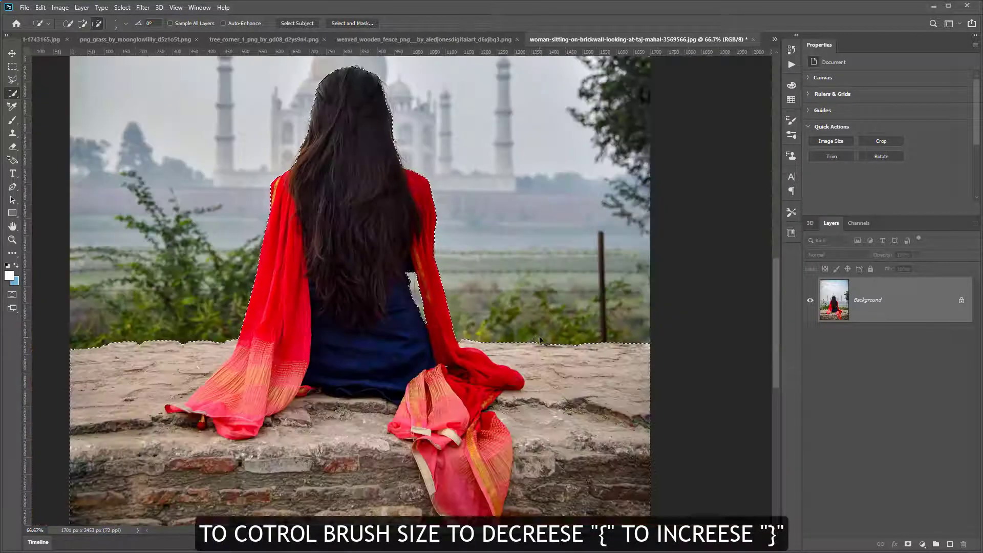
Open Select and Mask for the selection and preview it On White at 85% opacity
drag(383, 187, 461, 250)
click(340, 24)
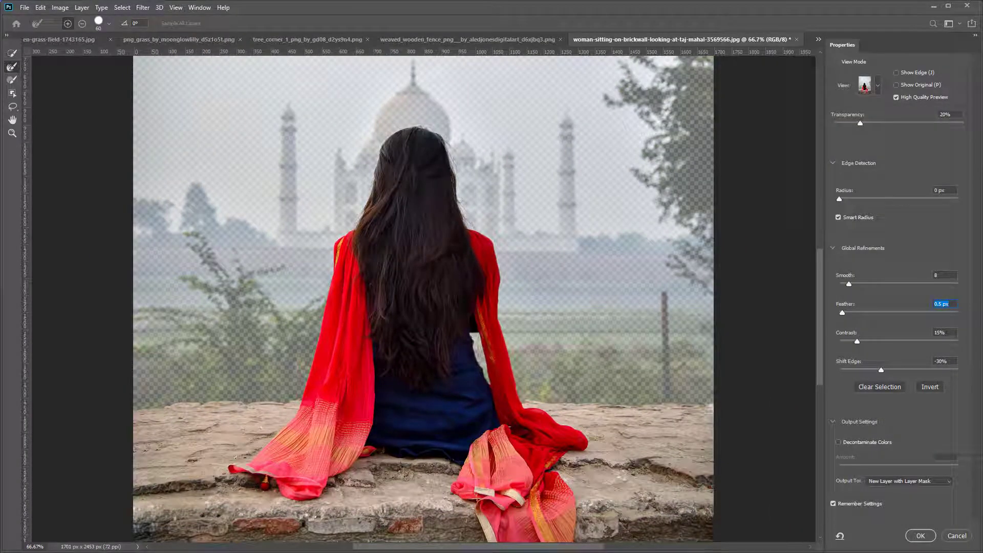
click(880, 87)
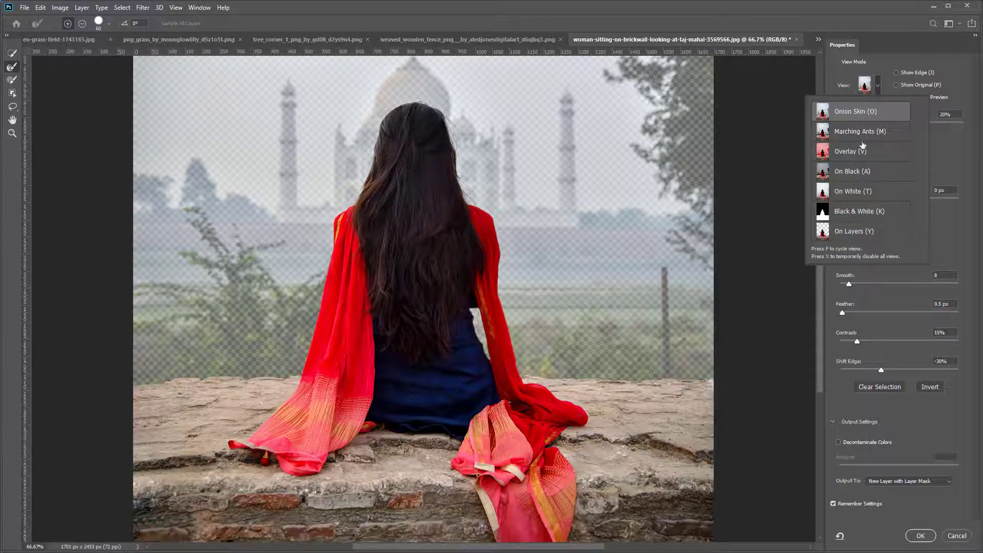
click(860, 192)
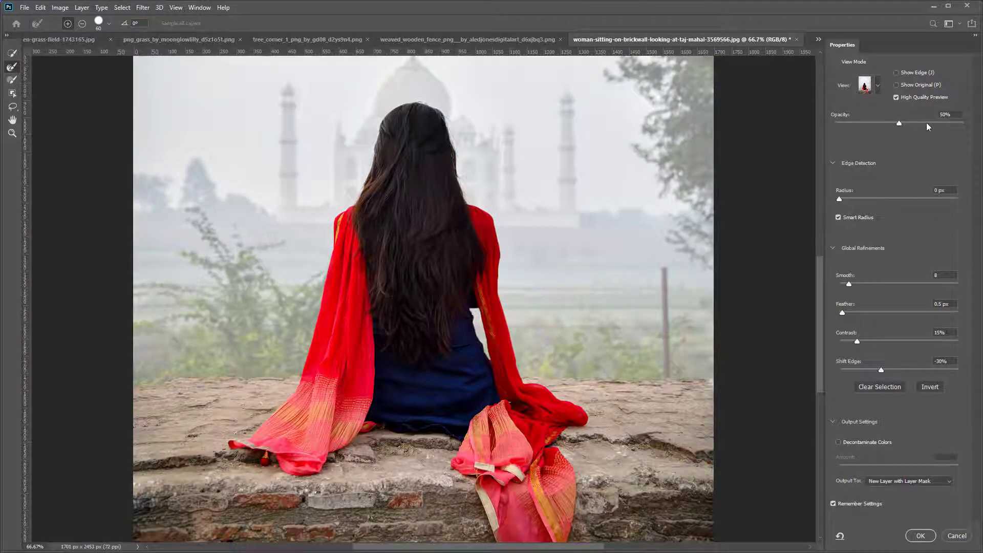
drag(943, 124, 944, 124)
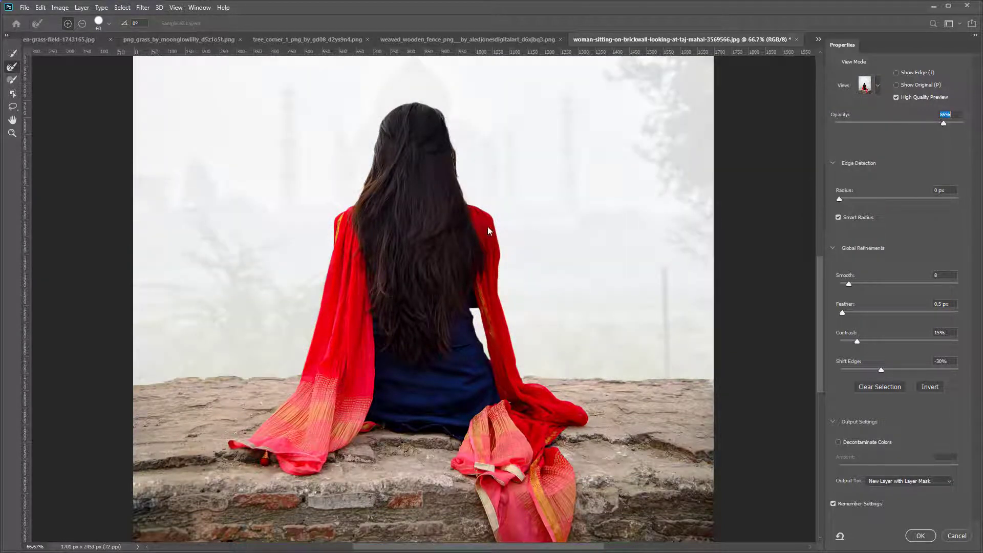
Refine the hair edge on the right side of the head with the Refine Edge brush at size 50
key(ctrl+plus)
key(ctrl+plus)
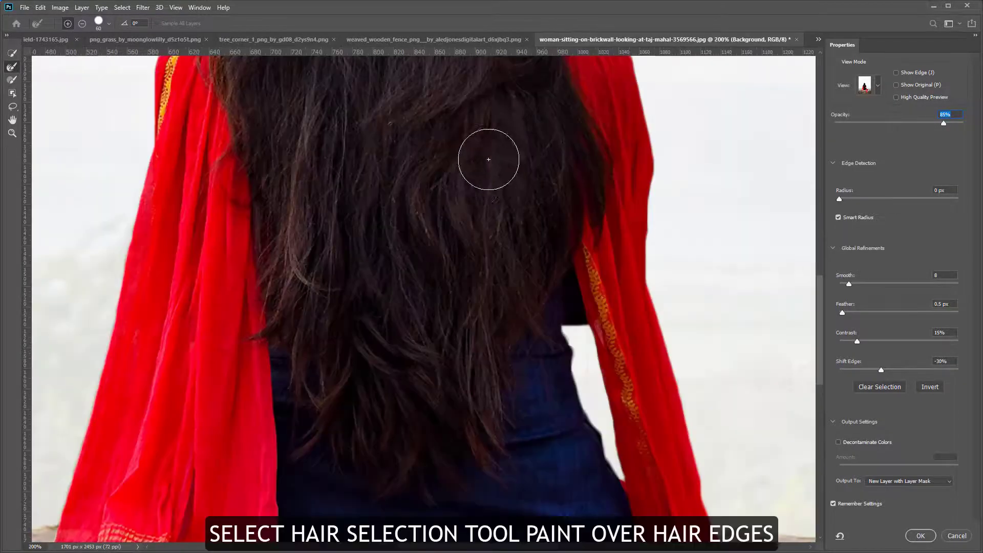
scroll(530, 378, up, 5)
key(bracketleft)
key(bracketleft)
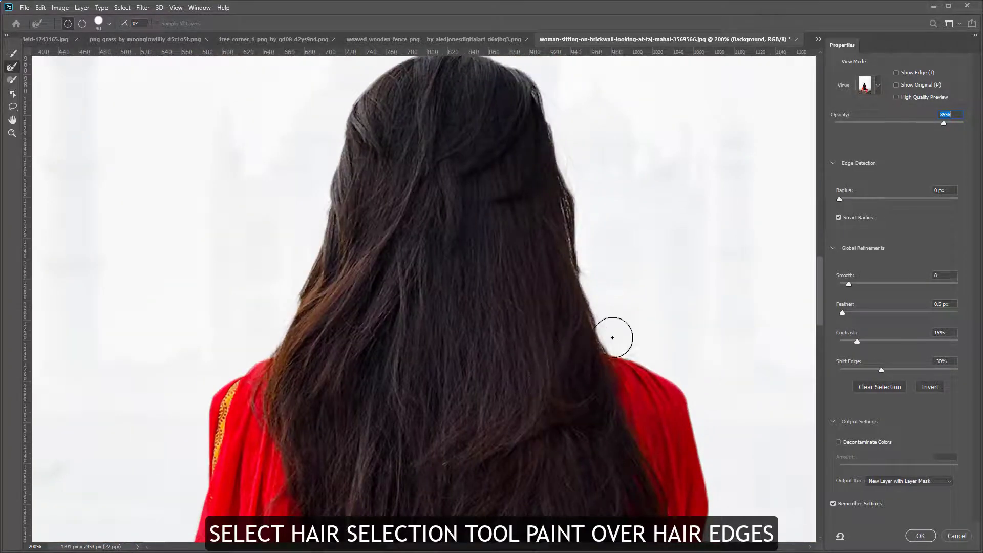
click(615, 338)
key(bracketright)
key(bracketright)
key(bracketright)
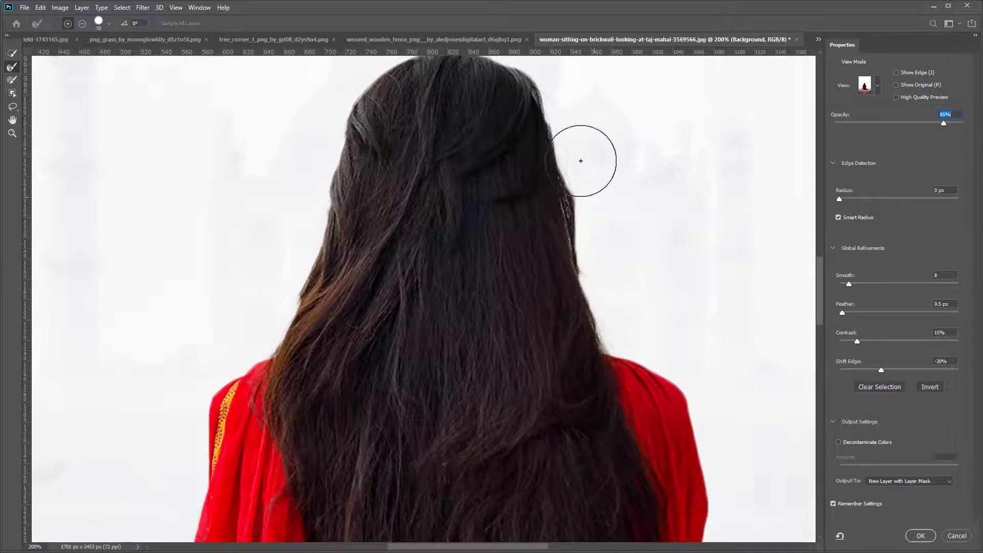
key(bracketleft)
key(bracketleft)
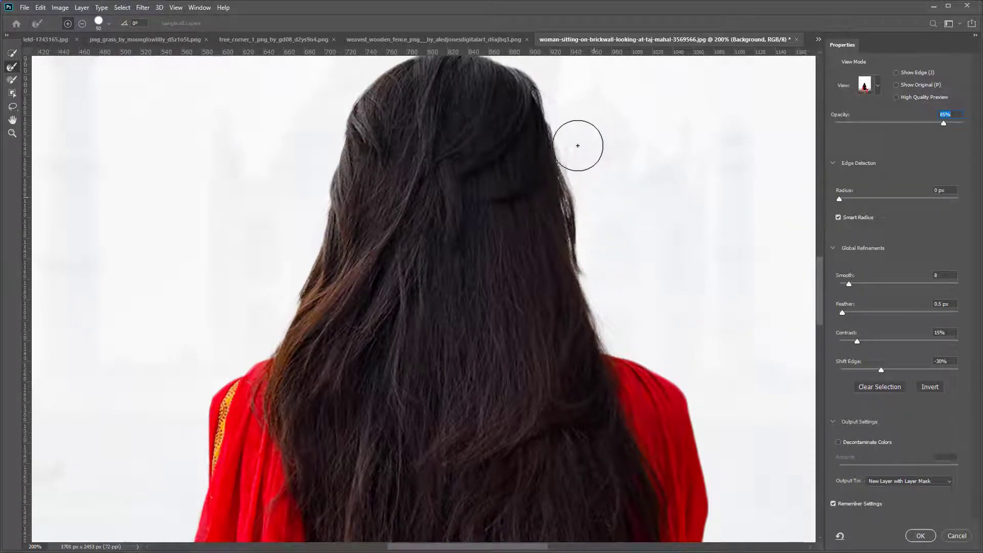
drag(579, 146, 554, 85)
Refine the hair edge over the crown and down the left side of the head
drag(589, 116, 680, 270)
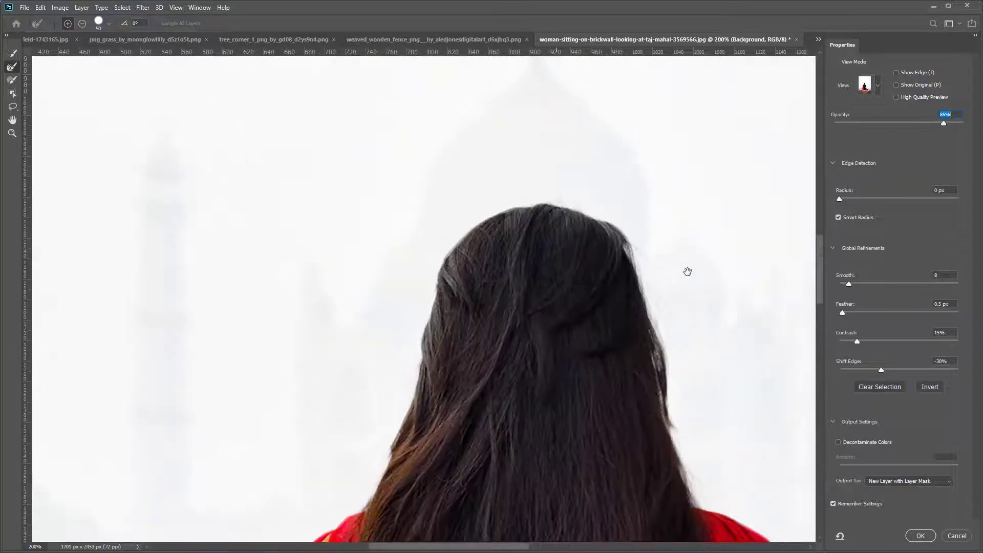
mouse_move(523, 183)
mouse_down()
mouse_move(456, 217)
mouse_move(407, 276)
mouse_up()
drag(438, 332, 566, 248)
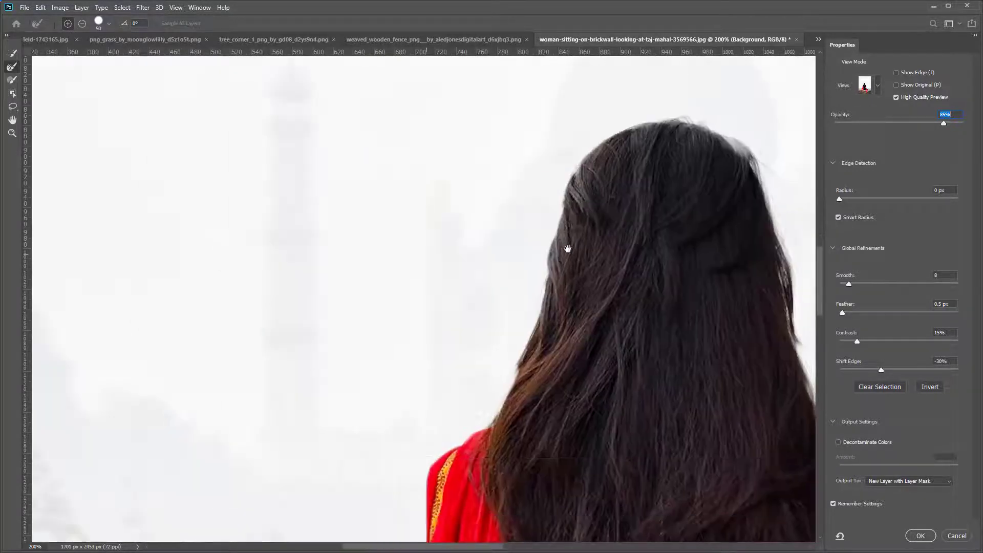
mouse_move(551, 183)
mouse_down()
mouse_move(478, 404)
mouse_move(448, 367)
mouse_up()
key(ctrl+minus)
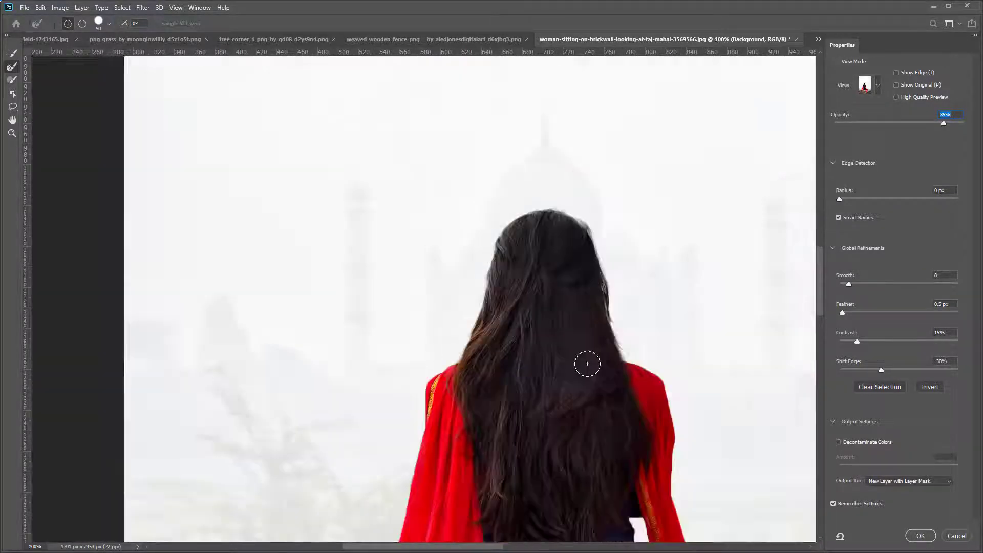
Set the mask refinements to Smooth 3, Contrast 6% and Shift Edge -19%
click(846, 284)
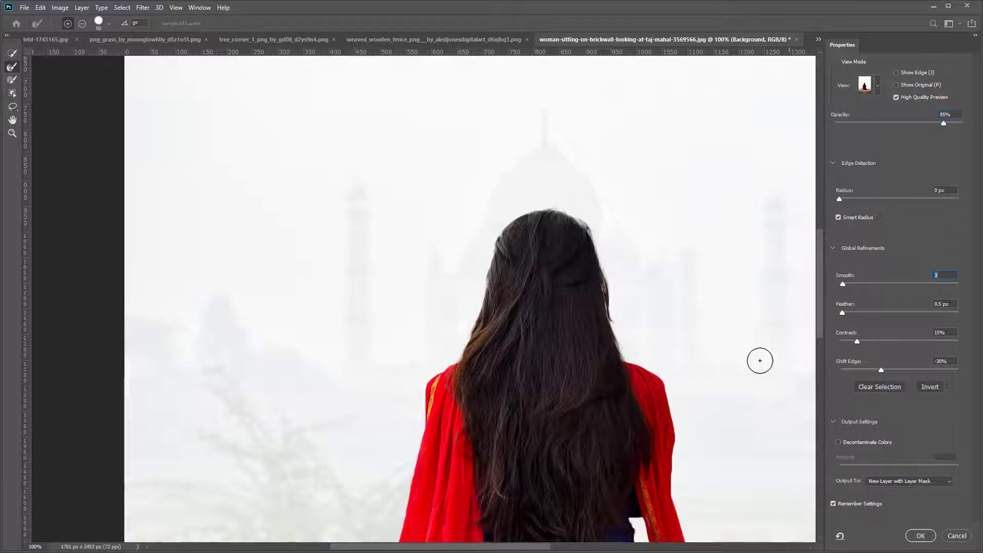
click(846, 341)
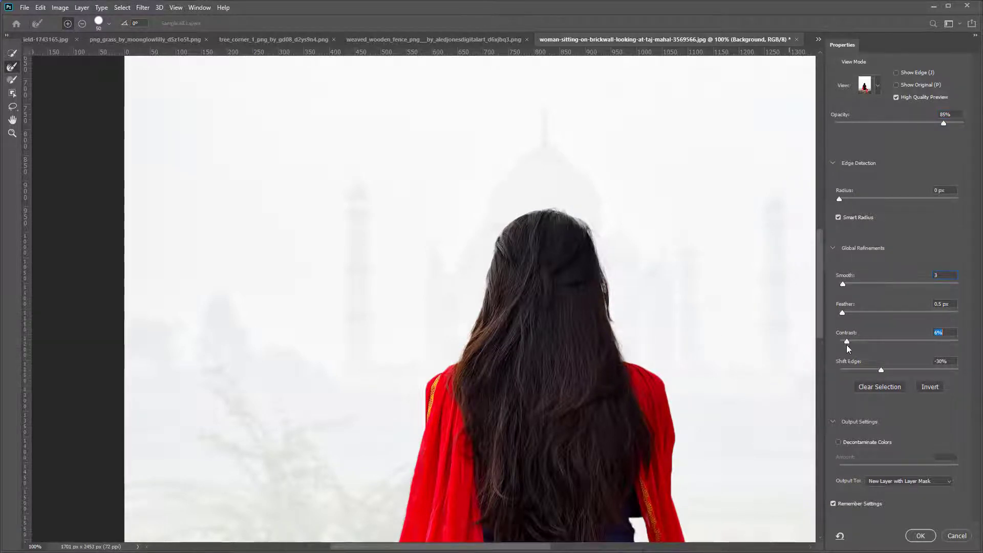
click(887, 370)
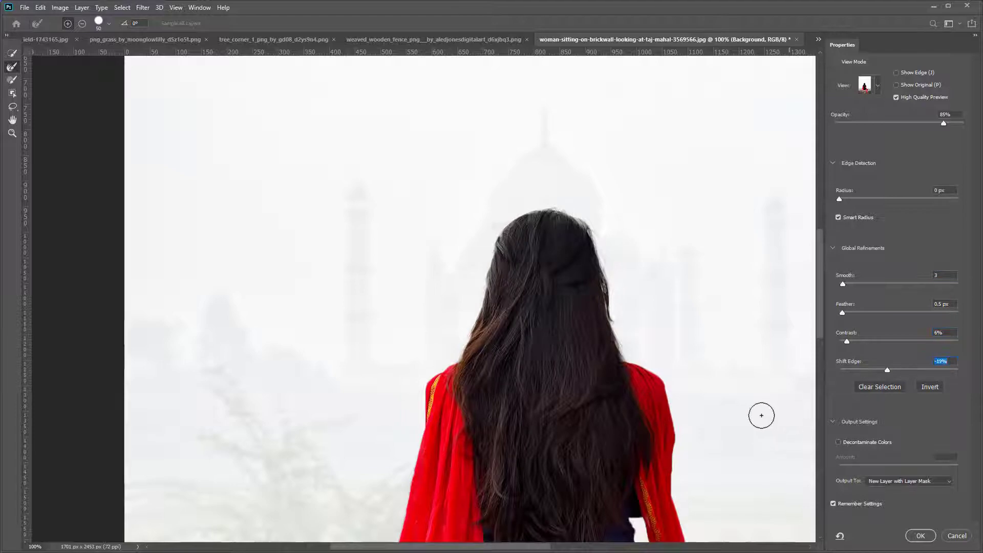
Output the refined selection to a new layer with a layer mask
drag(673, 454, 656, 261)
click(902, 481)
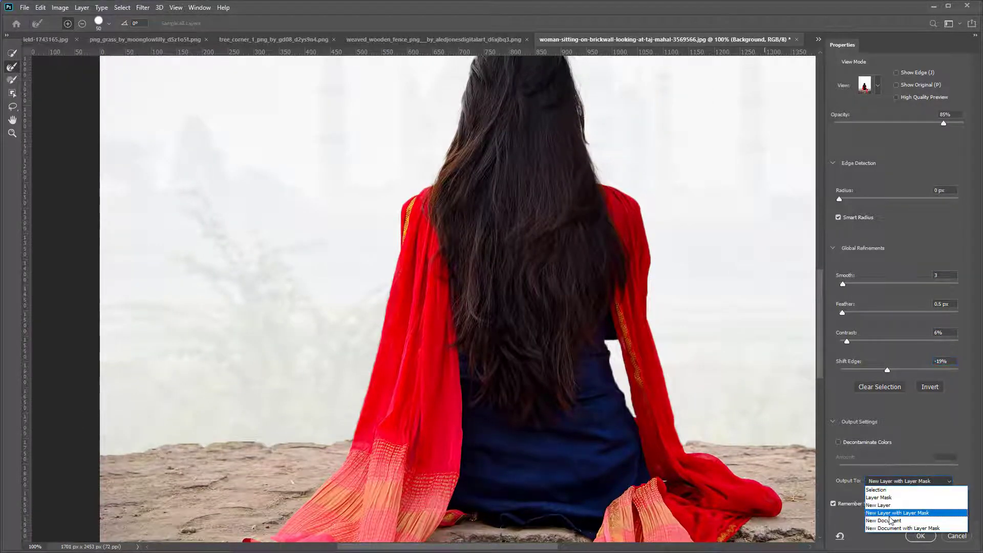
click(889, 513)
click(920, 535)
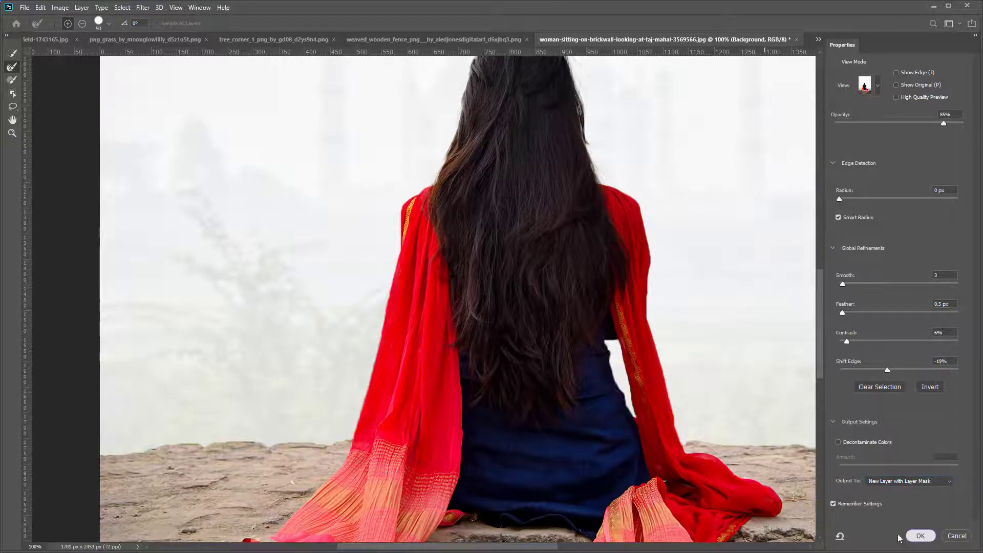
Make the original Background layer visible again and unlock it
key(ctrl+minus)
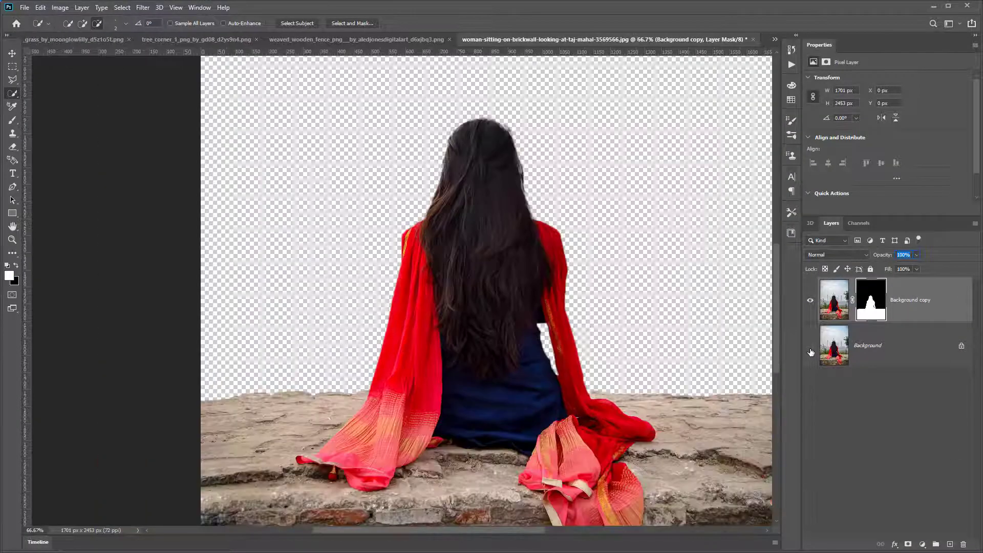
click(810, 348)
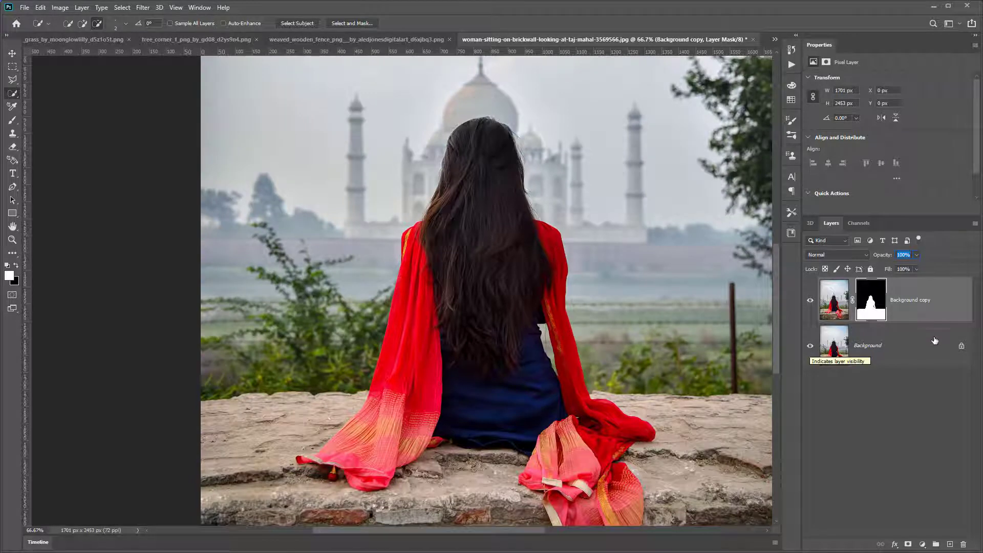
click(962, 346)
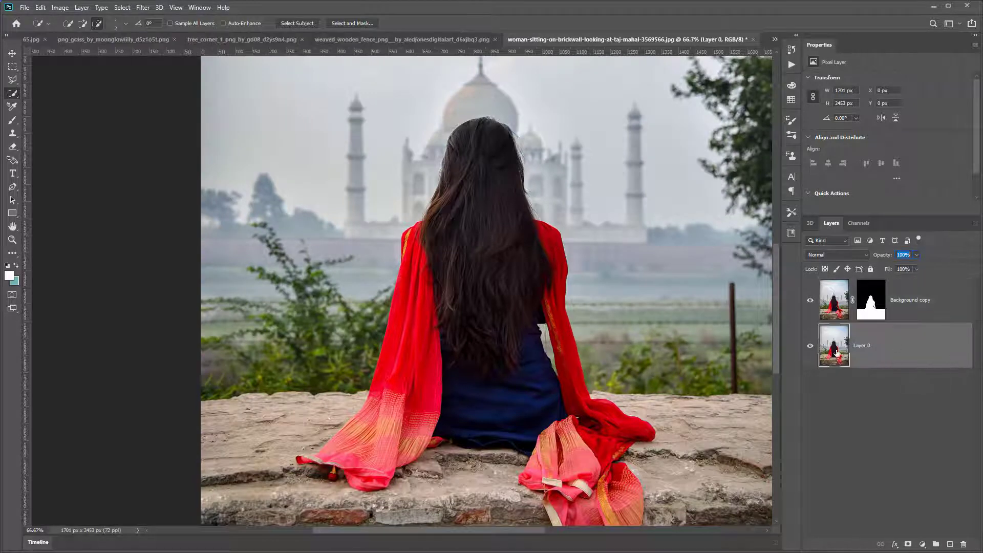
Duplicate the unlocked original photo layer below the masked cutout
right_click(836, 354)
right_click(910, 334)
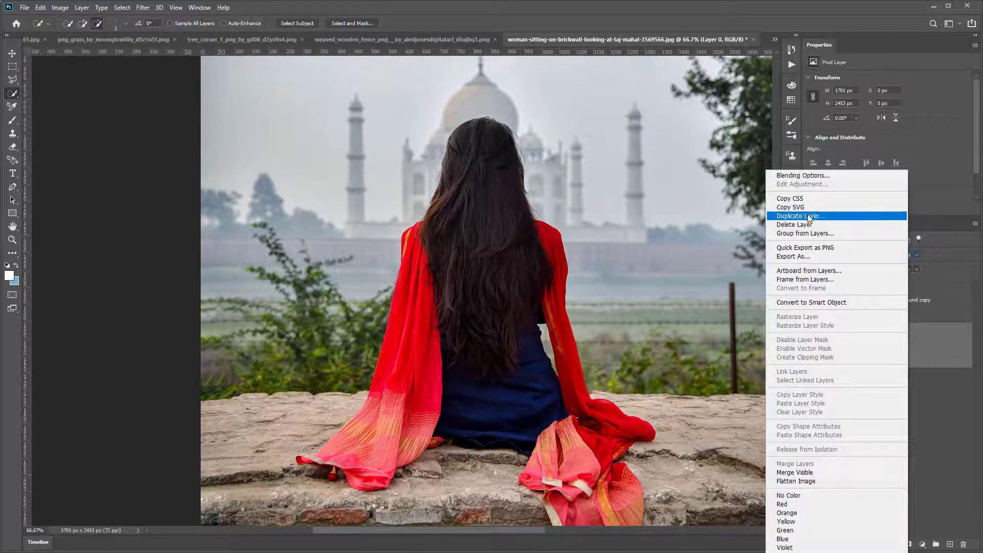
click(809, 216)
click(577, 170)
drag(540, 264, 509, 332)
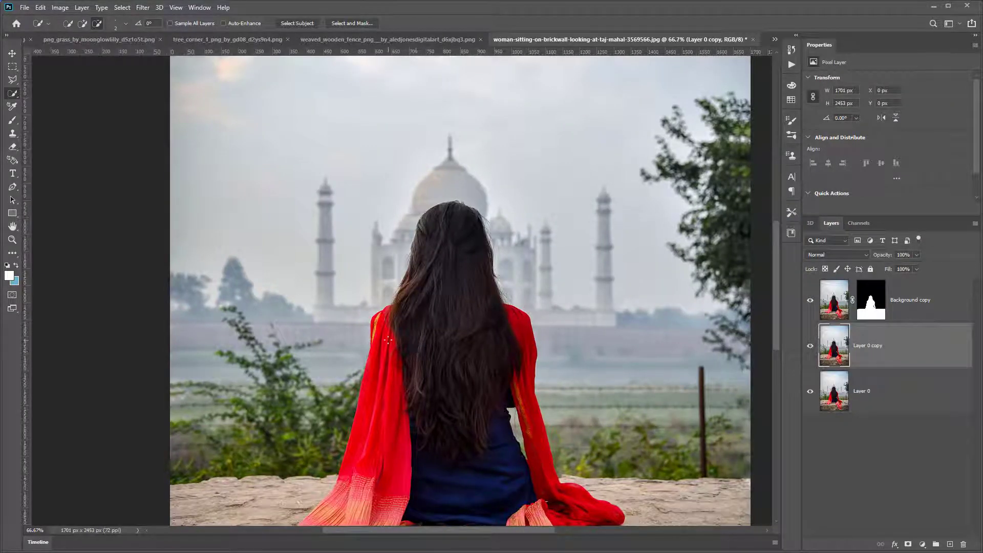
Copy the entire night mountain image from green-grass-field-1743165.jpg
click(114, 39)
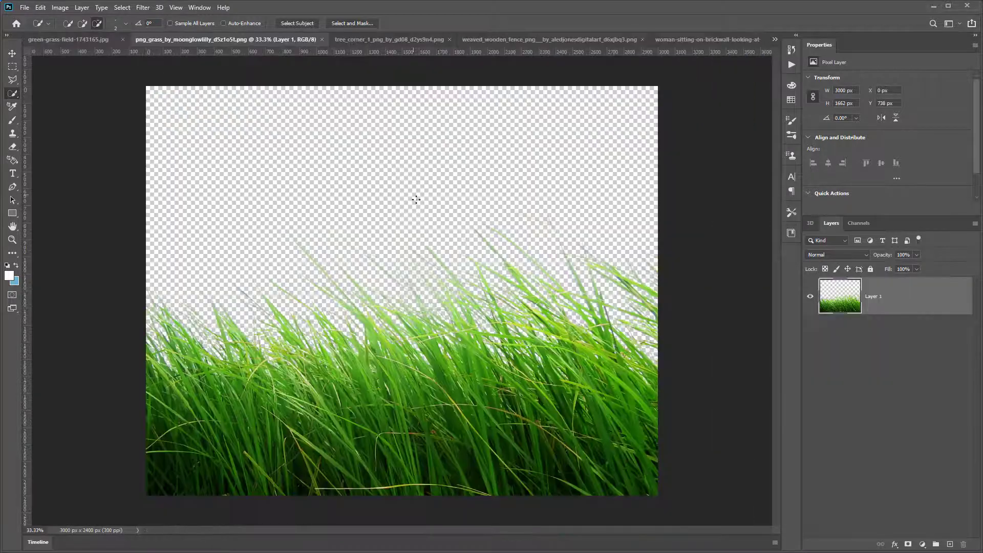
click(496, 39)
click(307, 39)
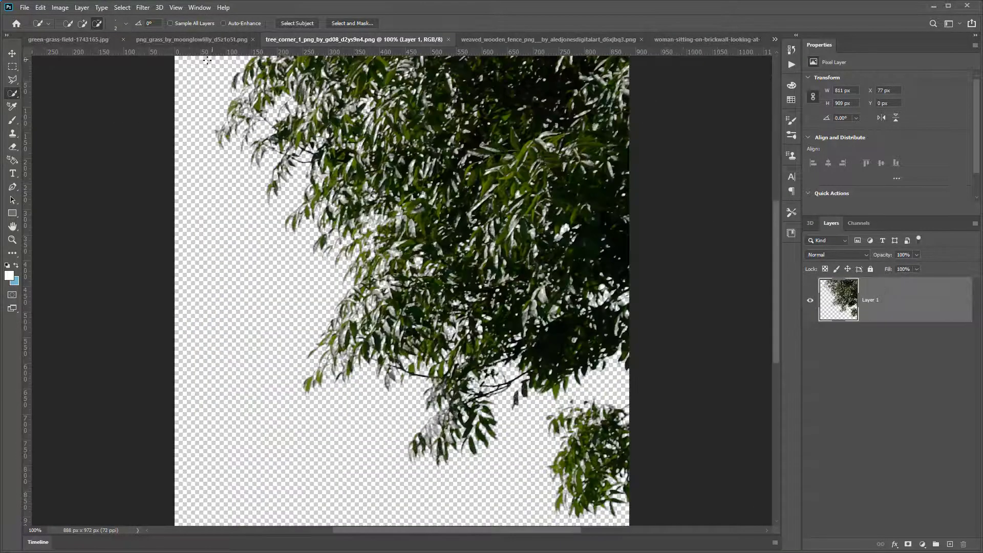
click(189, 39)
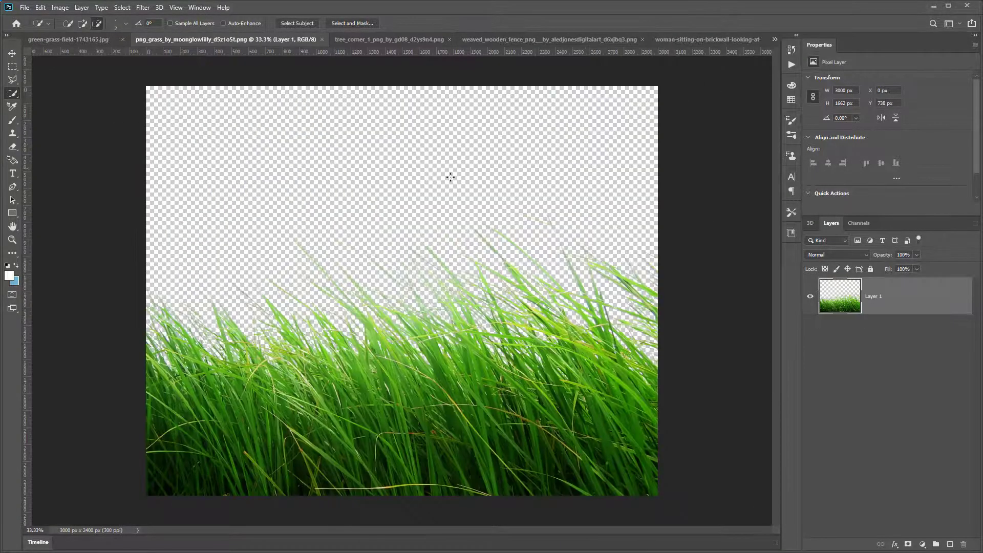
click(41, 38)
key(ctrl+a)
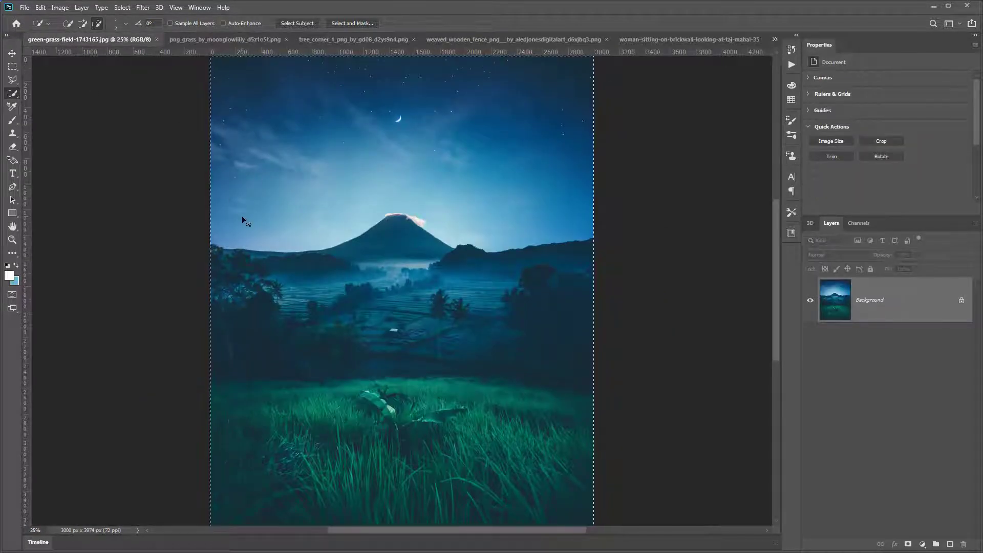
Paste the copied landscape into the woman-on-brickwall document between the masked cutout and Layer 0 copy
key(ctrl+Tab)
key(ctrl+Tab)
key(ctrl+Tab)
key(ctrl+Tab)
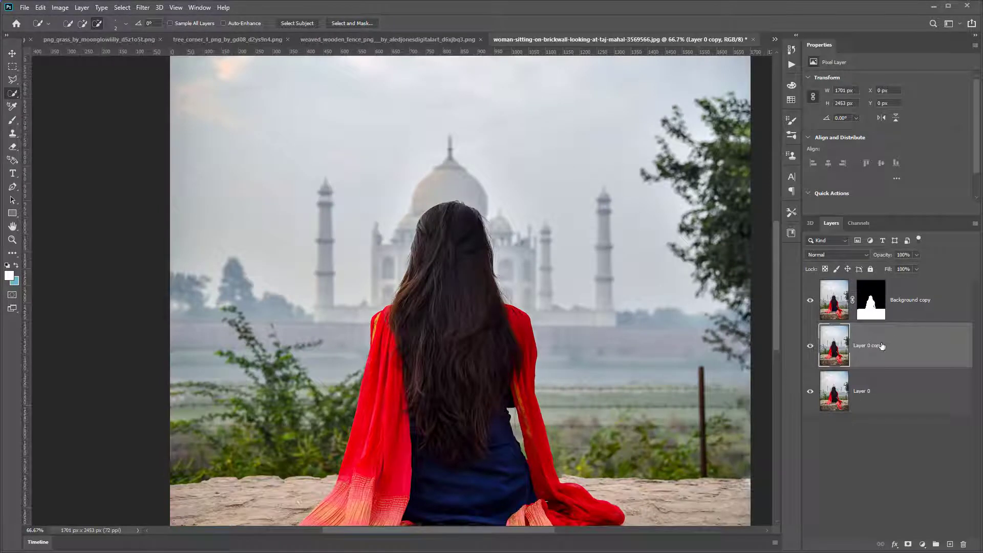
key(ctrl+v)
key(ctrl+minus)
Scale the landscape proportionally to about 1776 × 2353 px and position it to cover the background behind the woman
key(v)
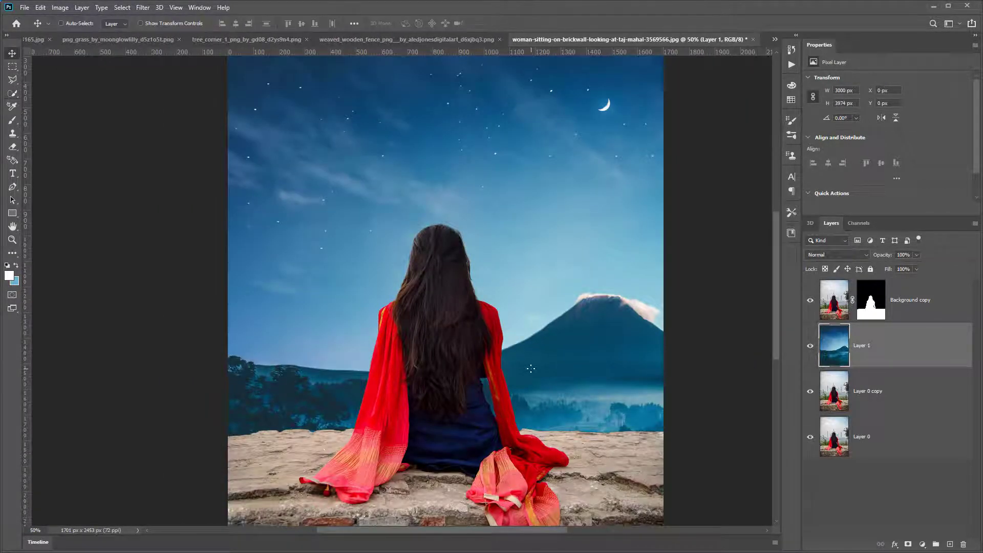
key(ctrl+minus)
key(ctrl+t)
drag(256, 81, 451, 200)
drag(567, 367, 454, 212)
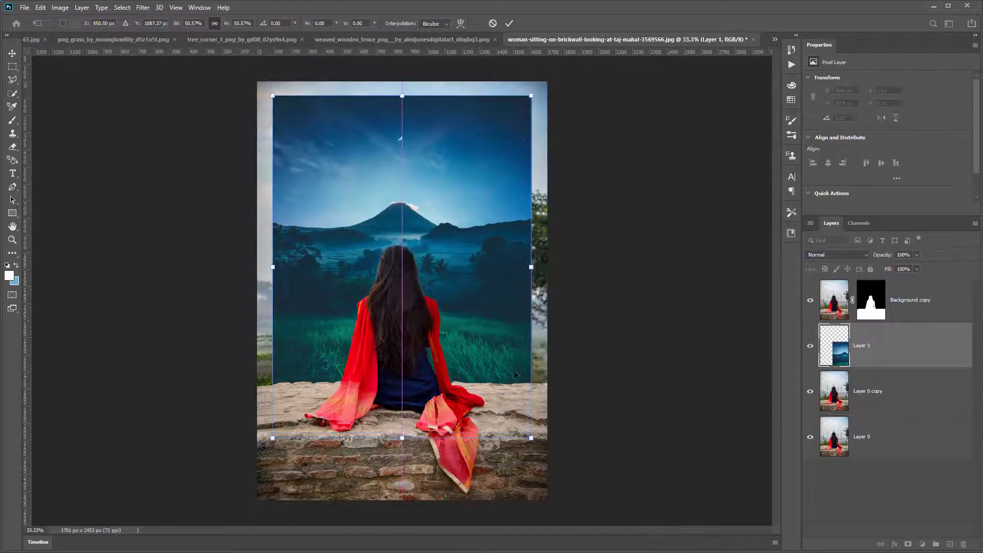
drag(532, 438, 551, 464)
drag(483, 342, 469, 347)
key(Return)
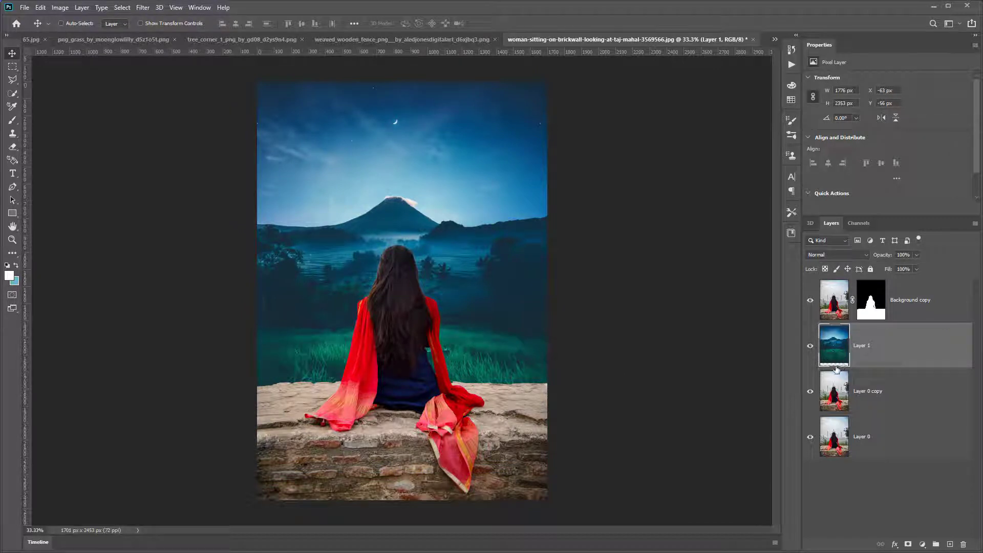
Move the landscape layer below Layer 0 copy and add a white layer mask to Layer 0 copy
drag(841, 373, 840, 412)
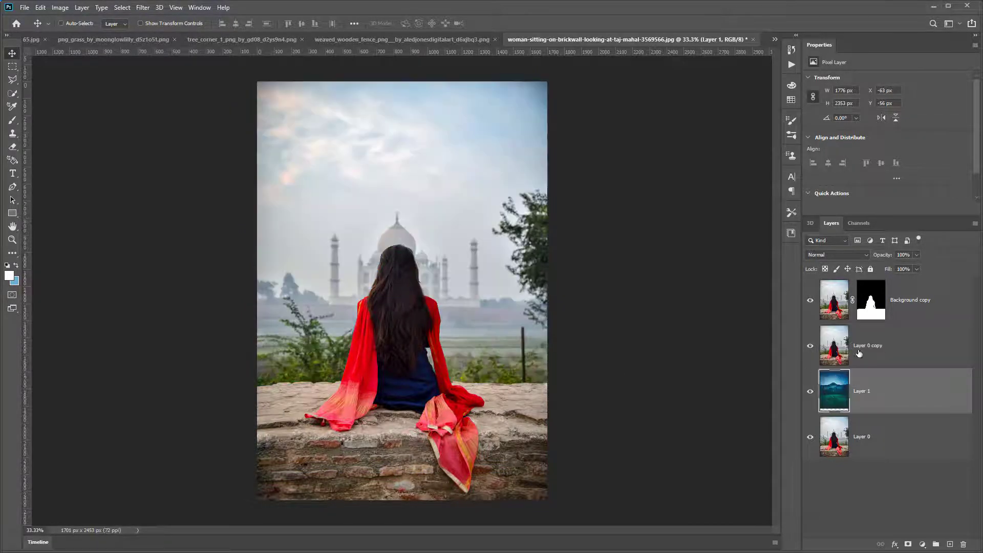
click(860, 353)
click(908, 545)
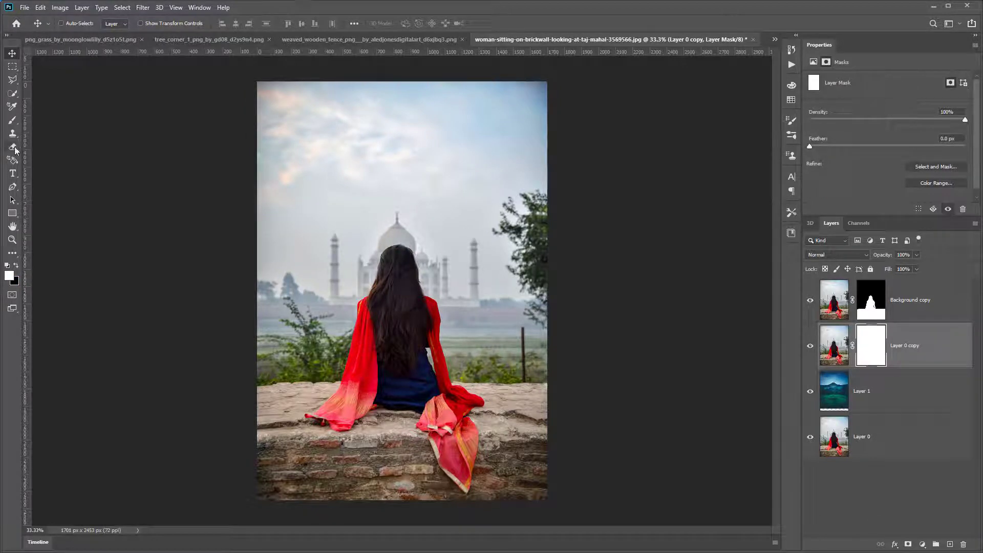
Apply black-to-transparent radial gradients on Layer 0 copy's mask to fade its sky into the landscape
key(g)
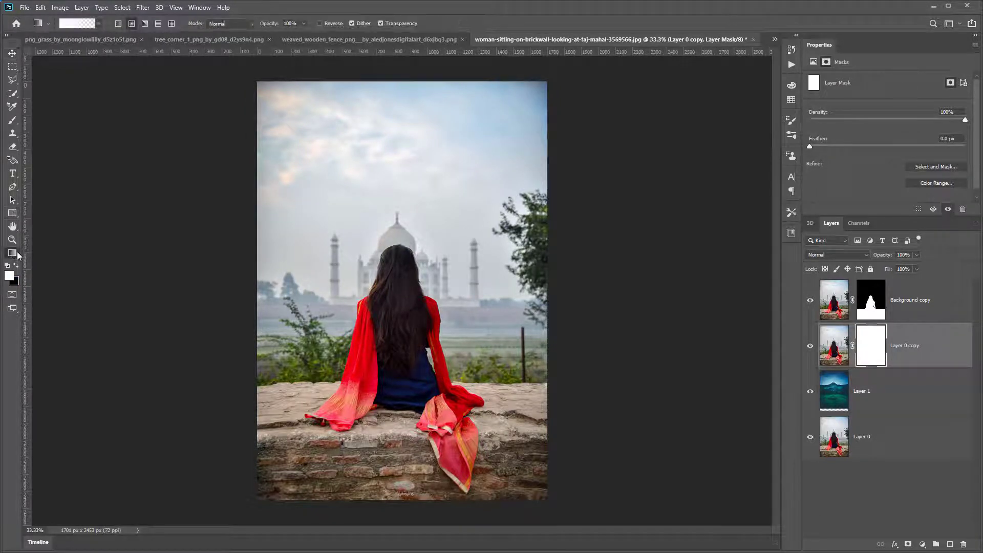
right_click(16, 253)
click(14, 254)
click(16, 266)
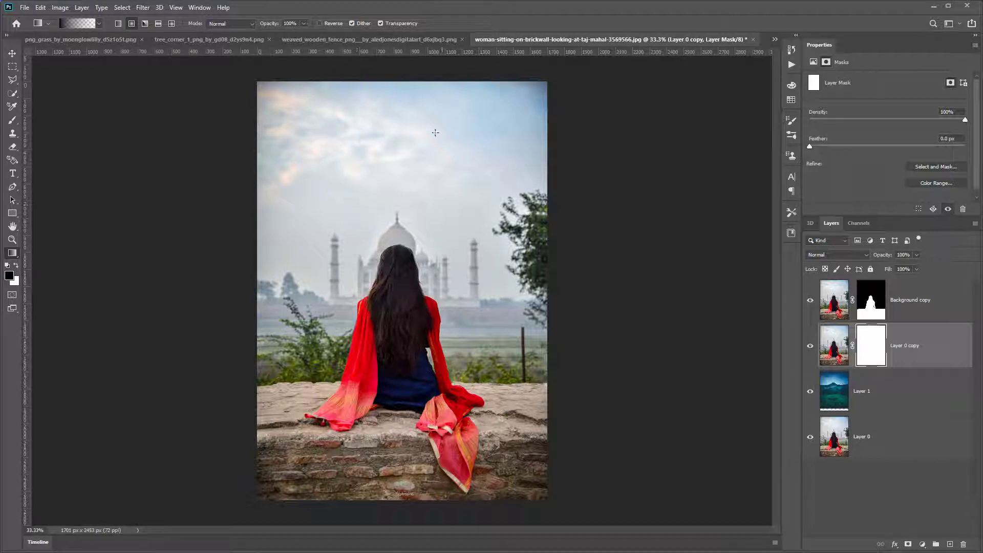
drag(413, 73, 413, 230)
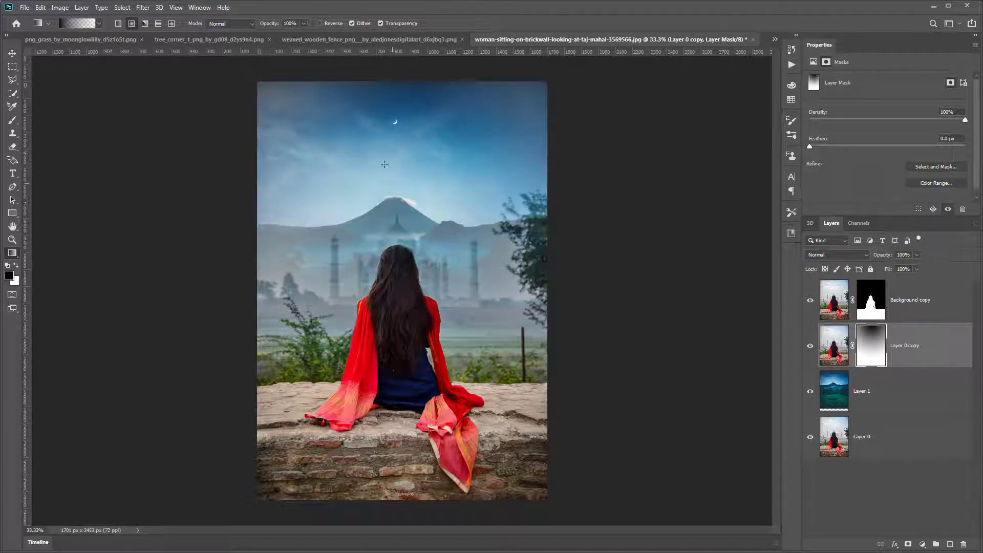
drag(398, 274, 392, 360)
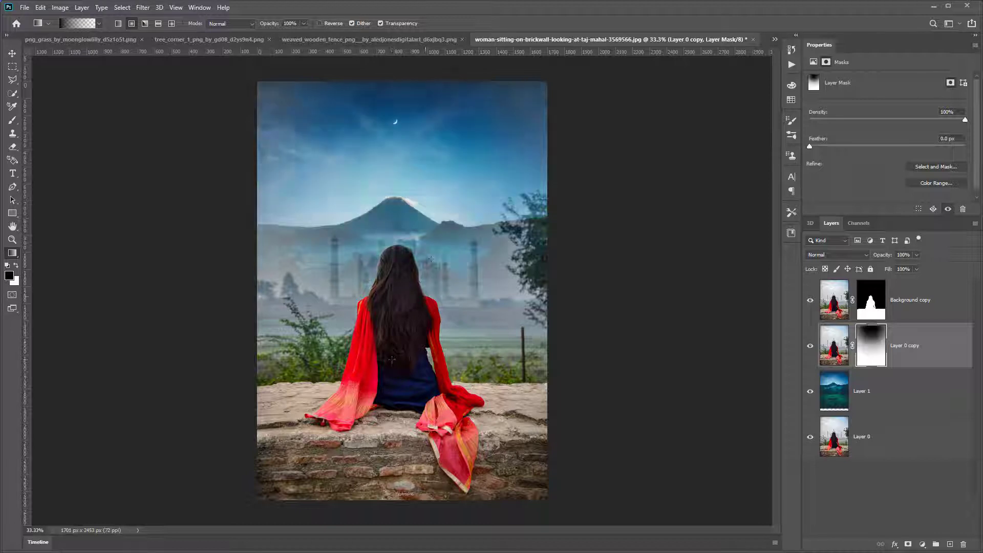
Blend Layer 0 copy's mask with black linear gradients from the sky down to the bushes above the wall
click(119, 24)
drag(399, 67, 394, 195)
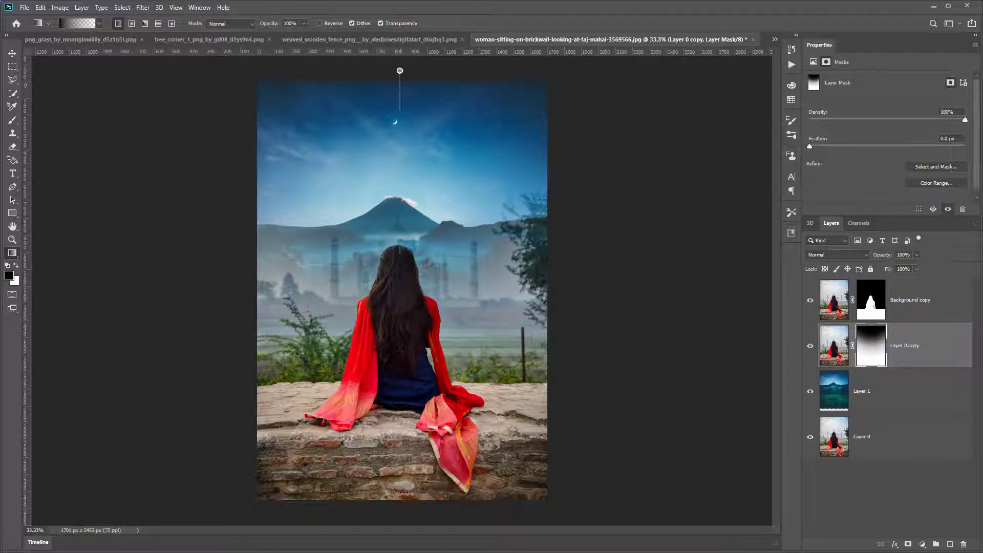
drag(400, 71, 408, 296)
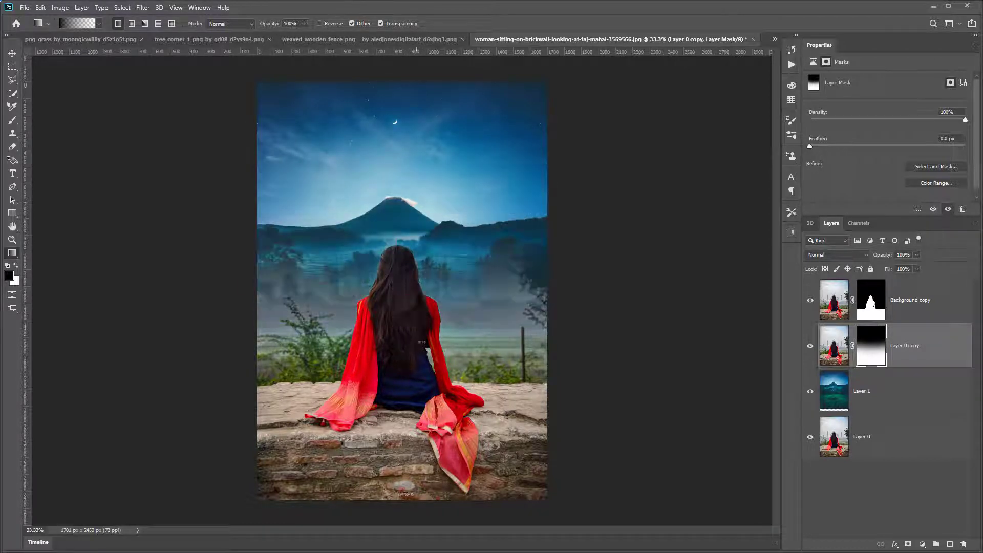
drag(416, 348, 423, 361)
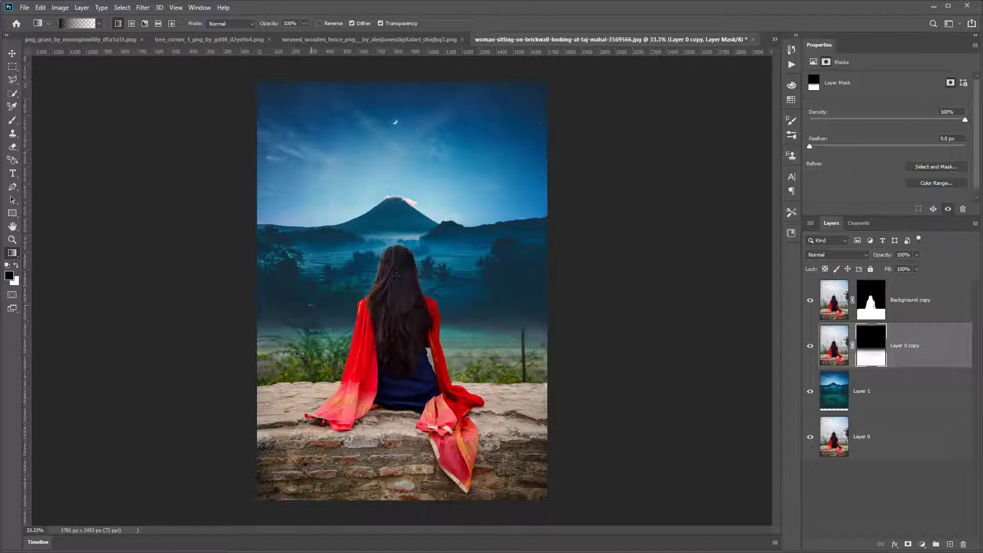
drag(396, 162, 371, 516)
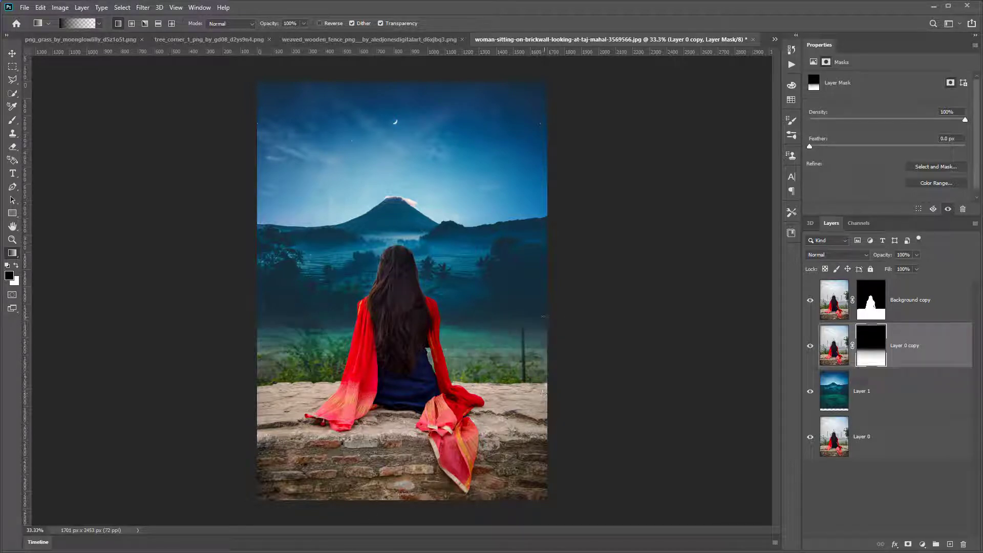
drag(309, 296, 325, 332)
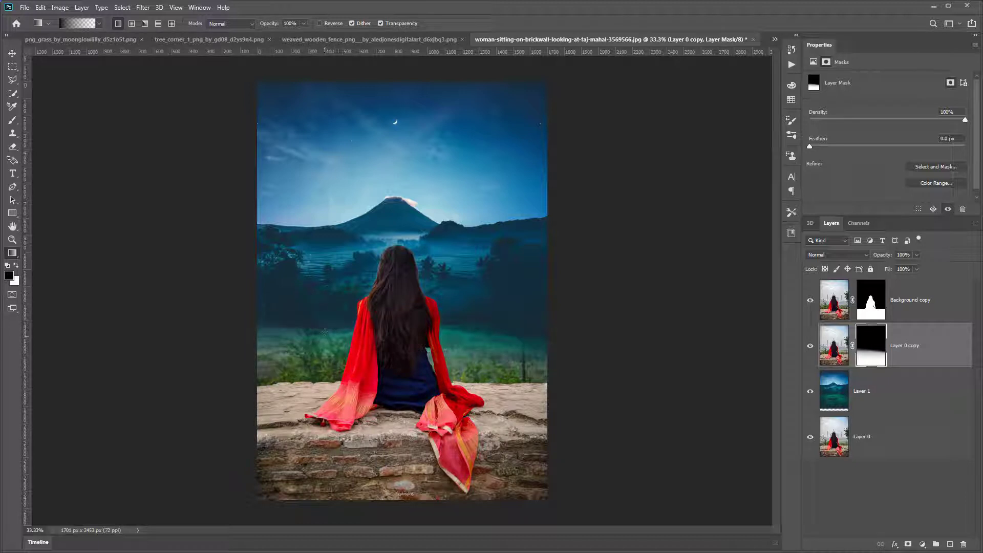
key(ctrl+plus)
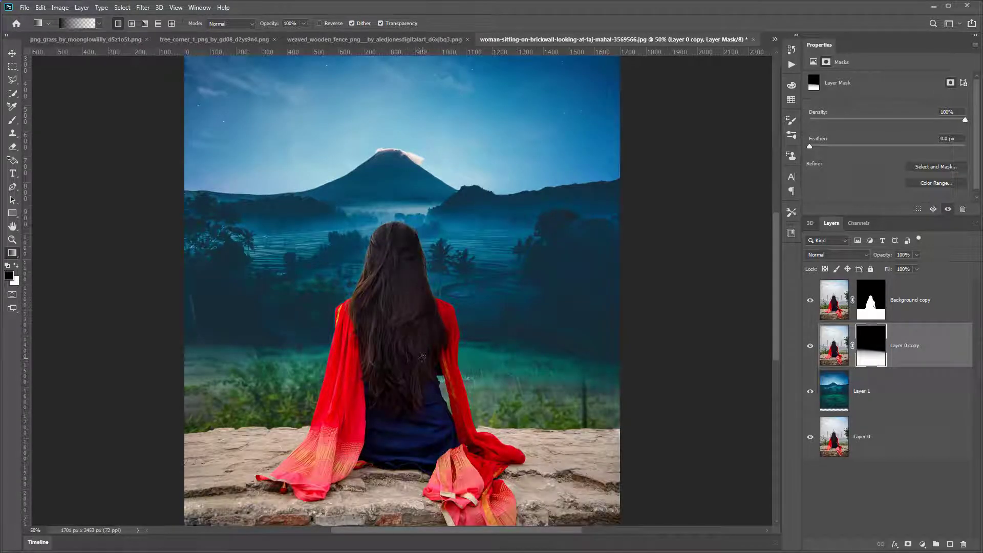
key(ctrl+minus)
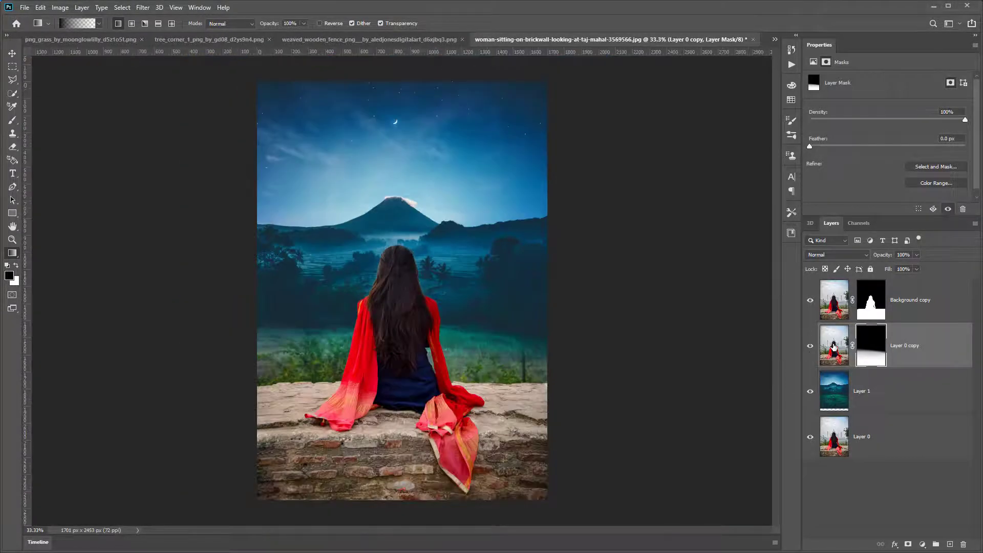
Apply Match Color to Layer 0 copy's image, using green-grass-field-1743165.jpg as source with Color Intensity 126 and Fade 29
click(834, 347)
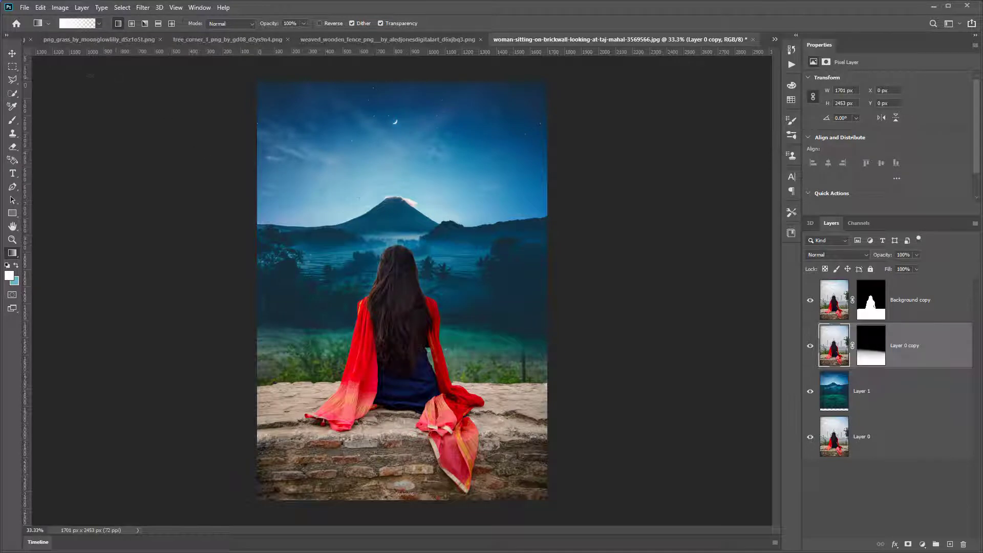
click(76, 40)
click(55, 38)
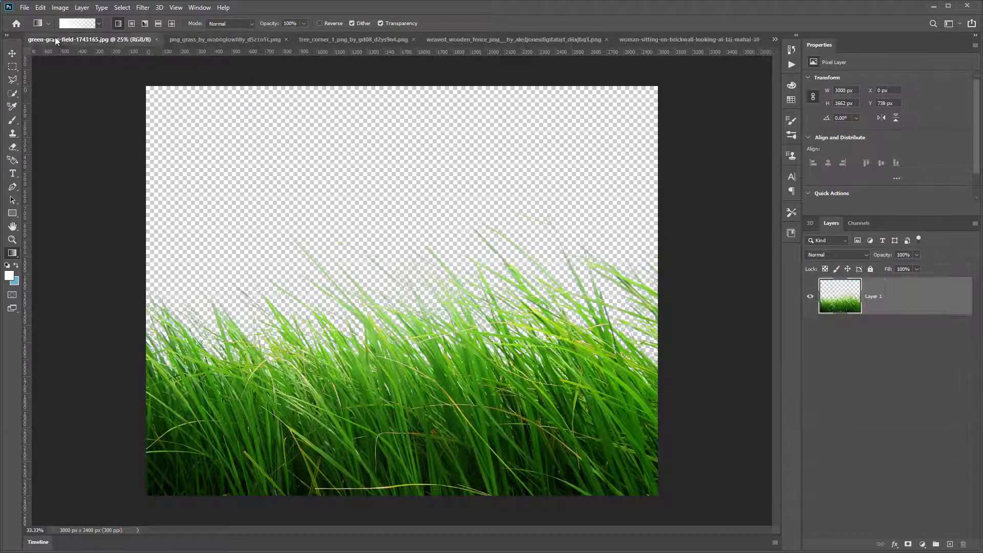
click(677, 40)
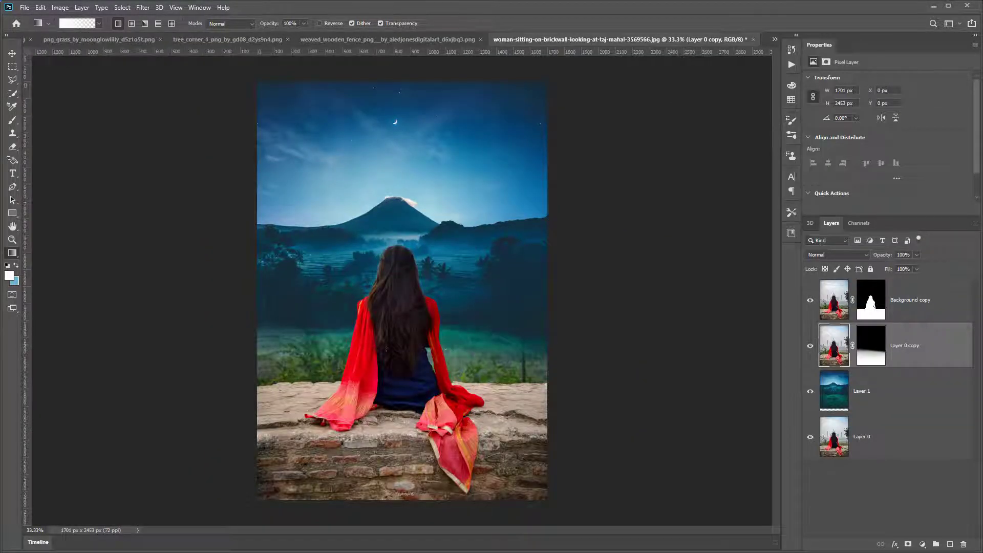
click(810, 345)
click(810, 345)
click(60, 8)
mouse_move(77, 34)
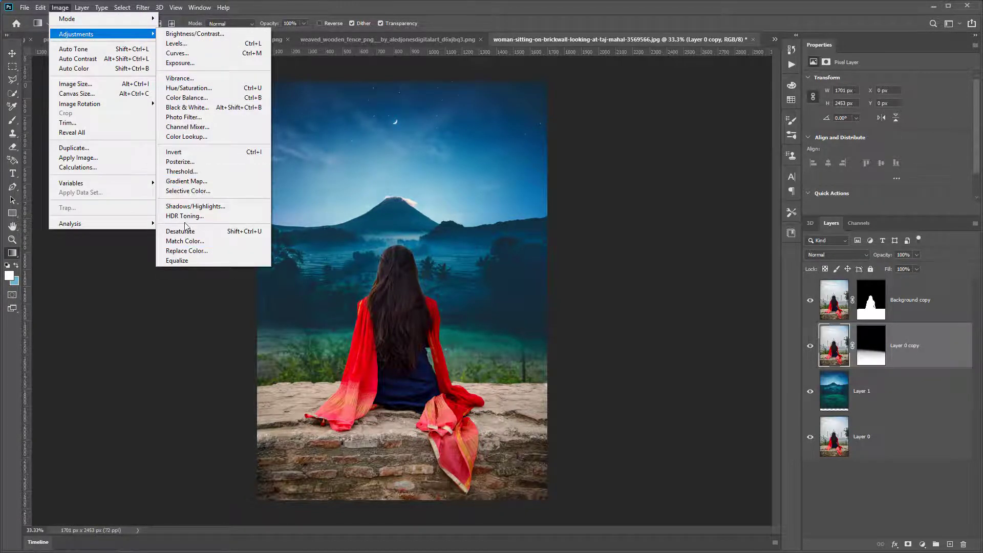
click(186, 241)
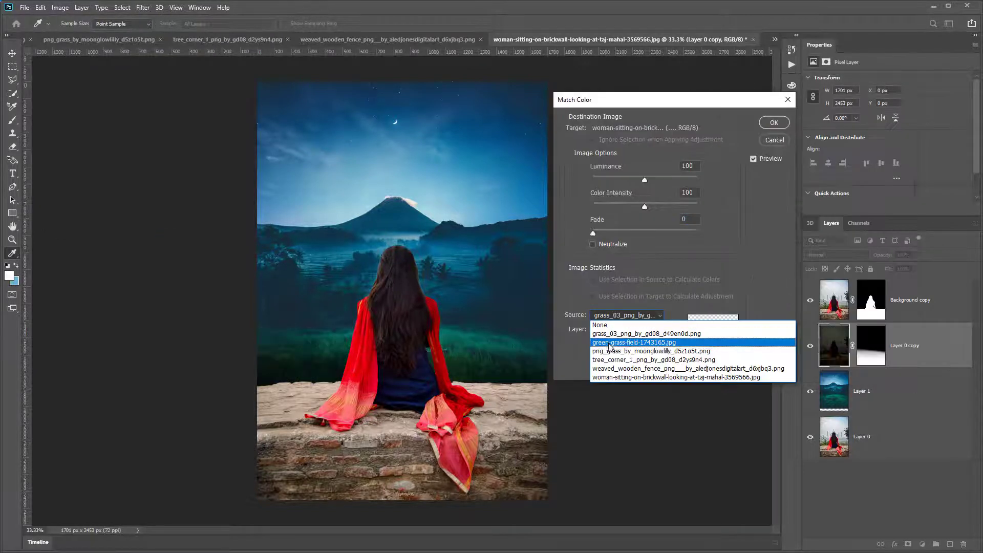
click(623, 342)
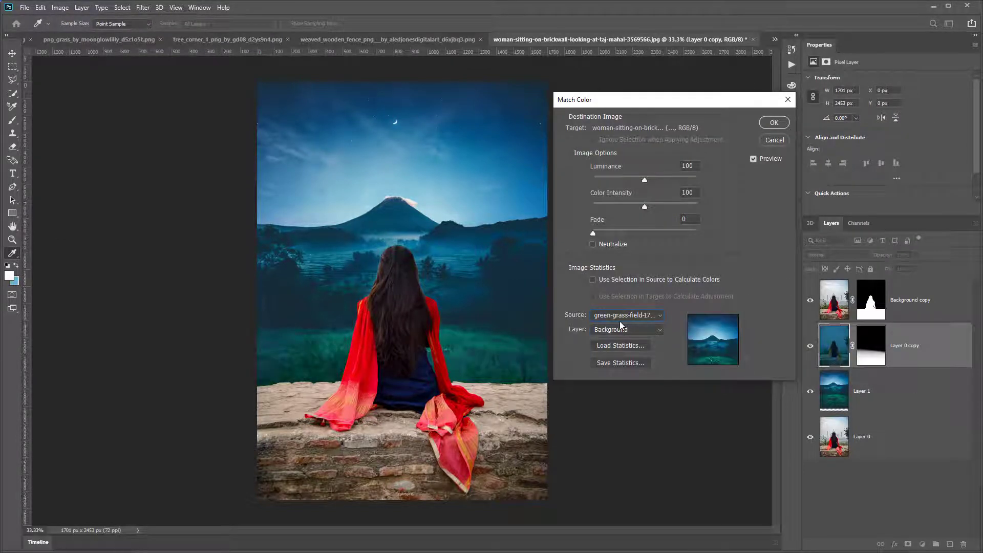
click(633, 232)
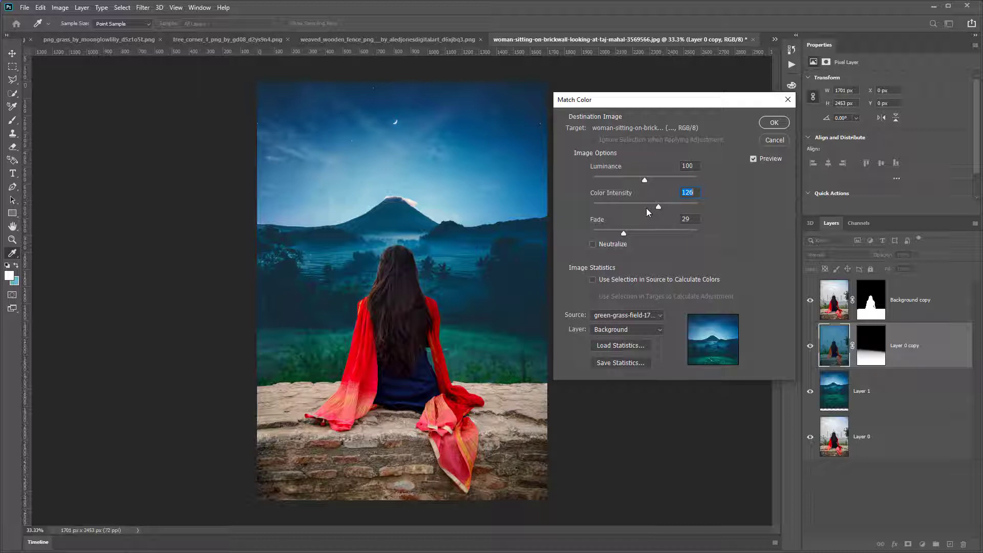
click(775, 123)
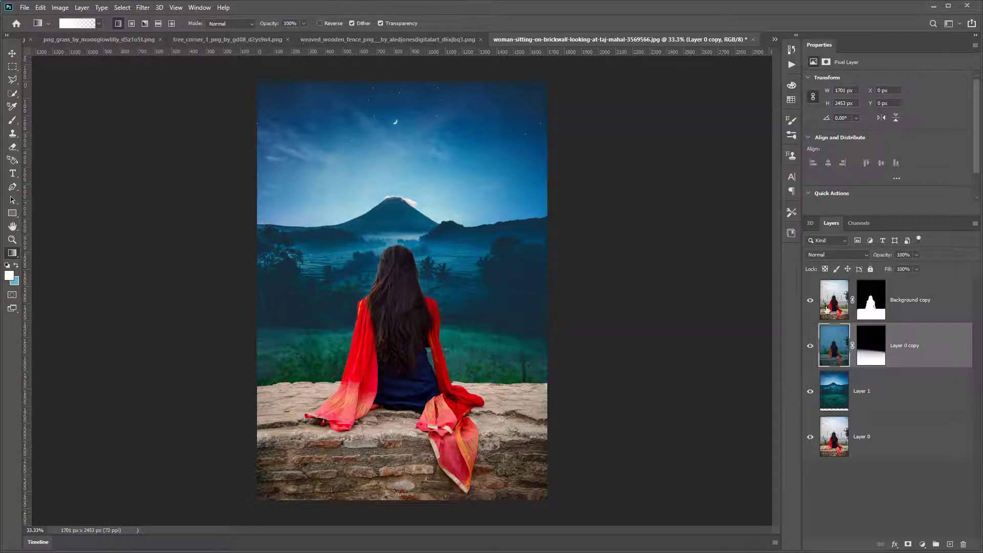
Start Match Color on the Background copy cutout's image with green-grass-field-1743165.jpg as the source
click(832, 301)
click(60, 8)
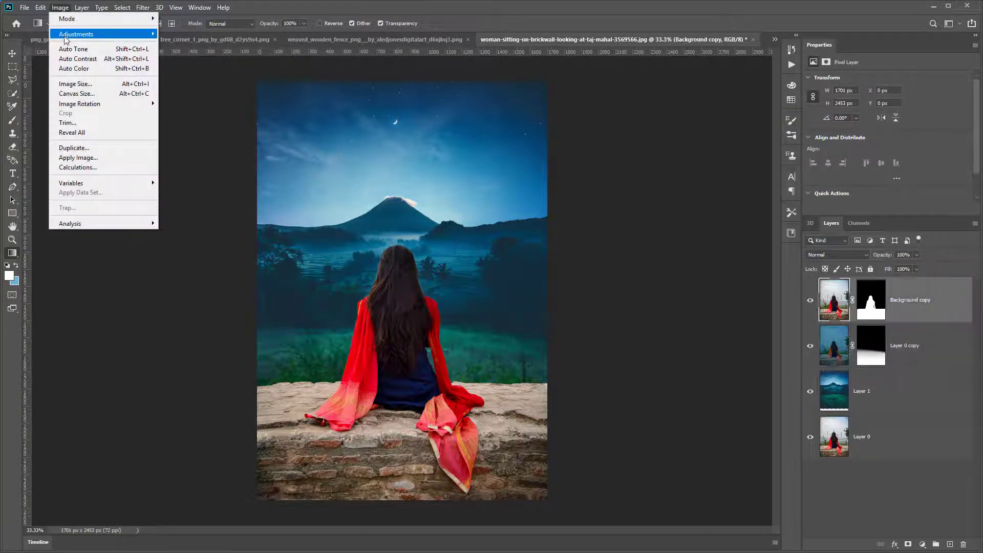
mouse_move(77, 33)
click(210, 245)
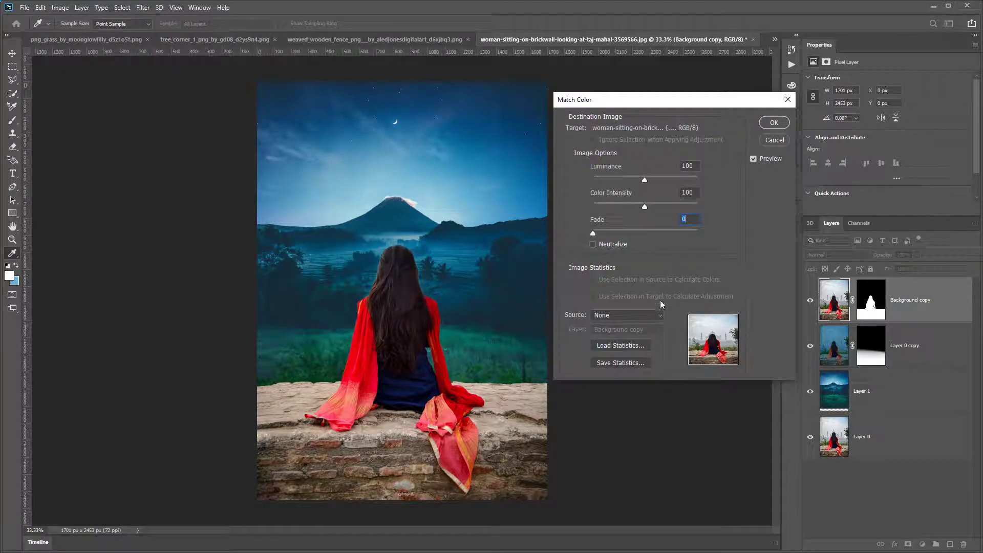
click(627, 314)
click(629, 327)
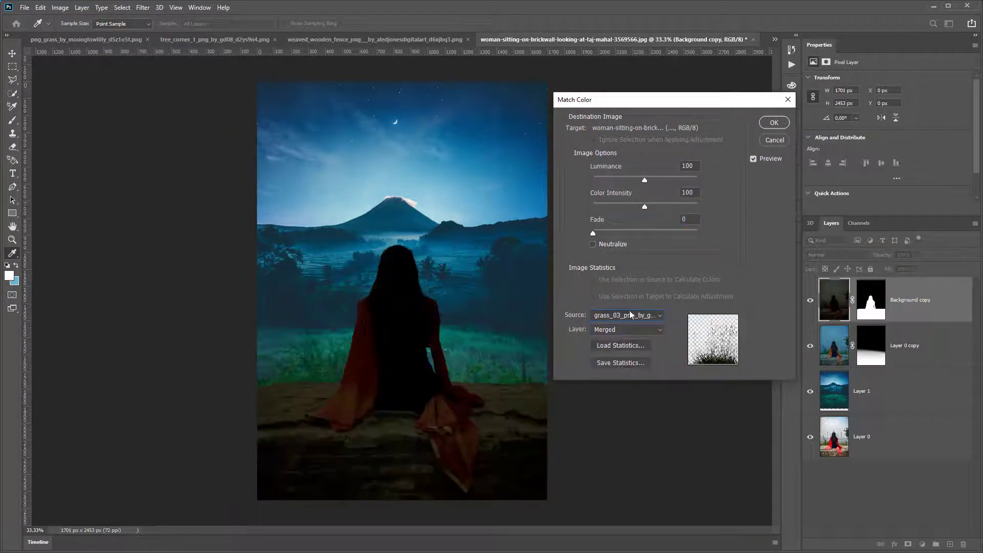
scroll(628, 320, down, 1)
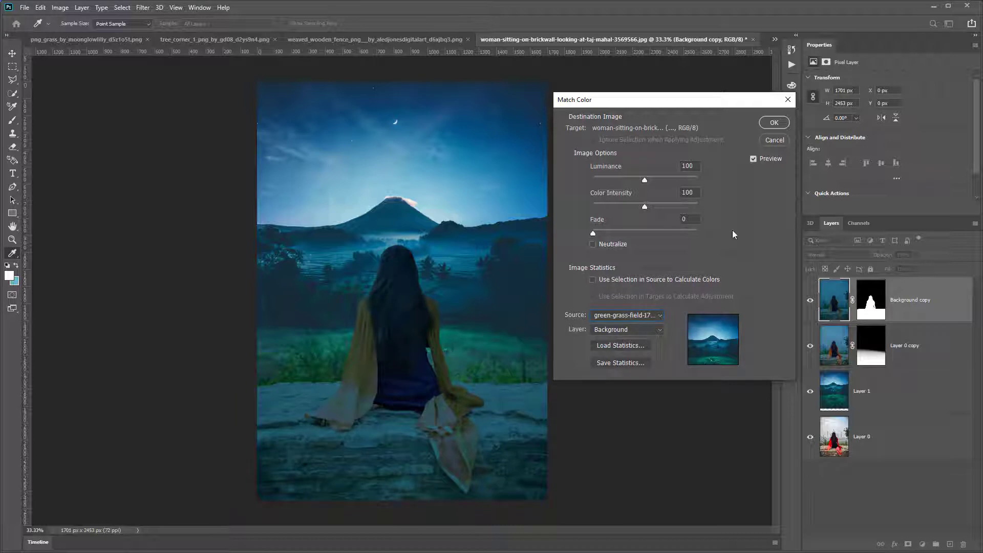
Apply Match Color to the Background copy's image with Luminance 148, Color Intensity 136 and Fade 16
click(755, 159)
click(756, 159)
click(669, 207)
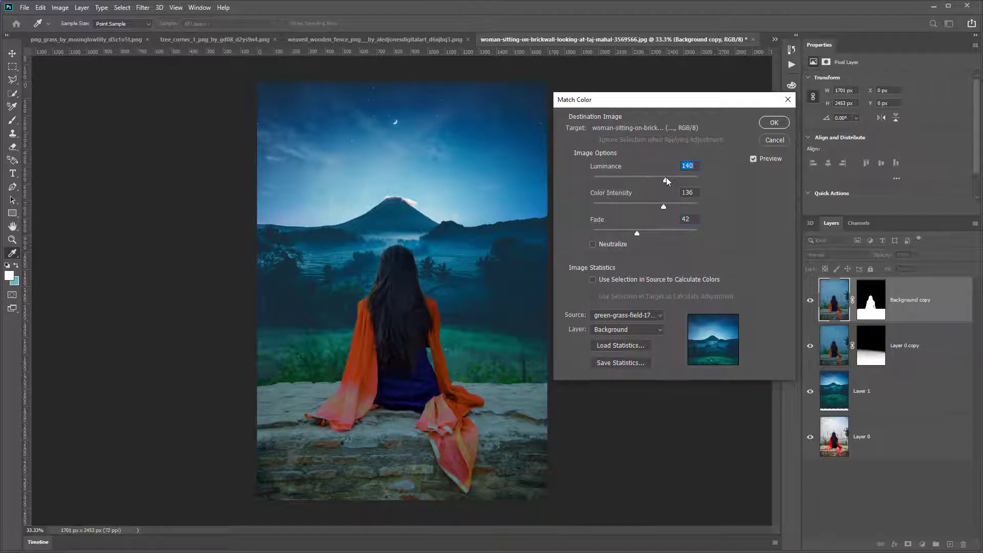
drag(606, 229, 614, 229)
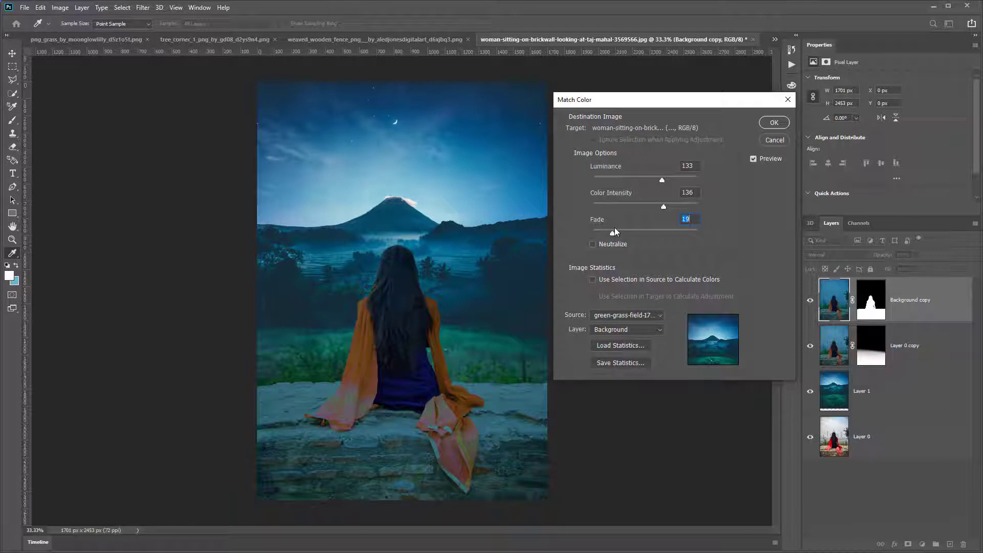
click(670, 180)
drag(615, 233, 612, 233)
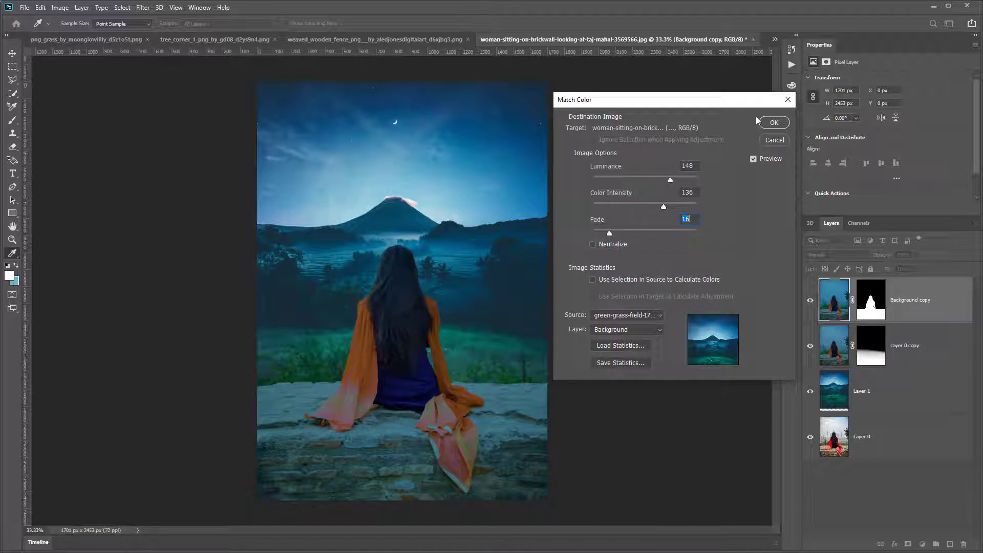
click(773, 123)
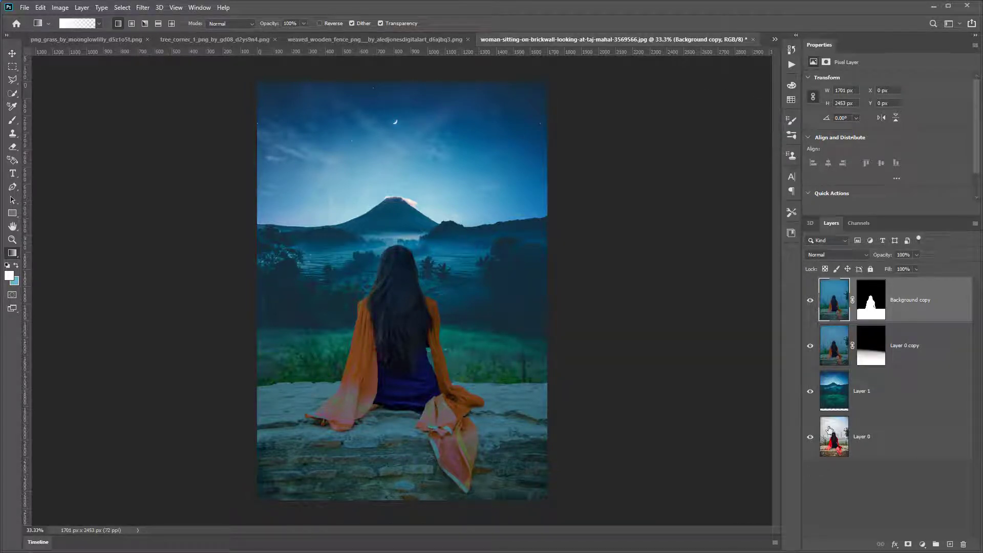
Compare the original Layer 0 on its own with the full composite and inspect the blended woman and wall up close
alt+click(810, 438)
alt+click(810, 437)
alt+click(810, 438)
alt+click(810, 438)
alt+click(810, 438)
alt+click(810, 439)
key(ctrl+plus)
key(ctrl+plus)
key(ctrl+minus)
key(ctrl+minus)
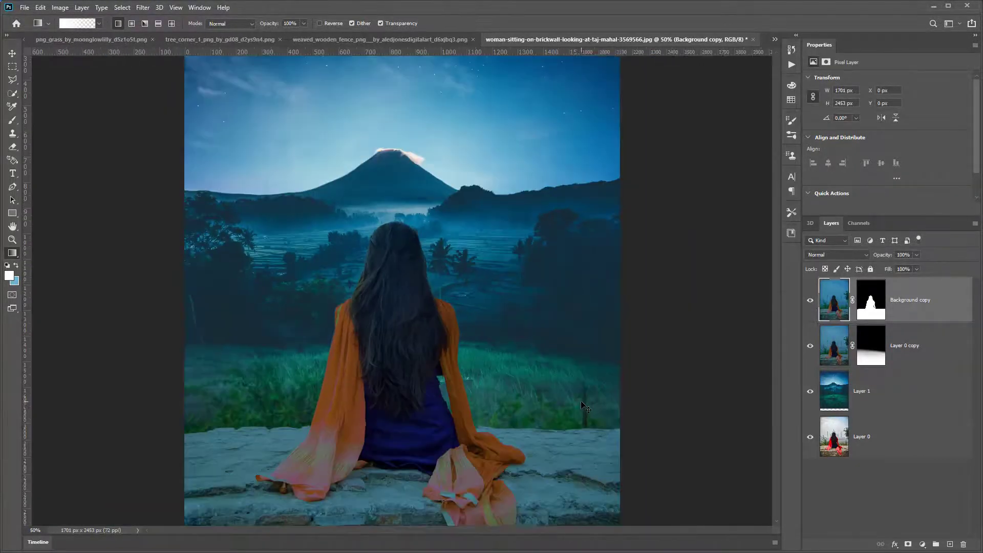
Copy the woven wooden fence image into the composite and place its layer directly below Background copy
click(423, 40)
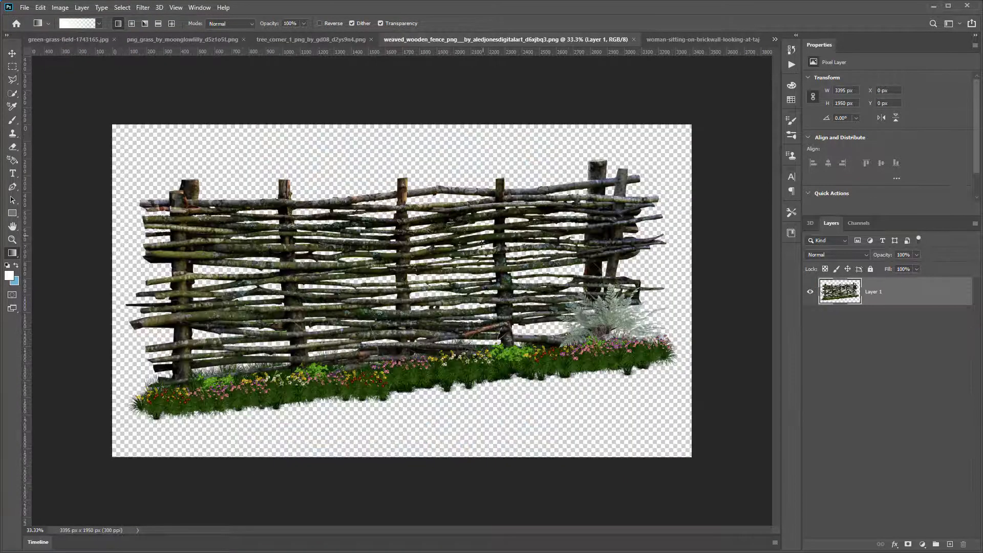
key(v)
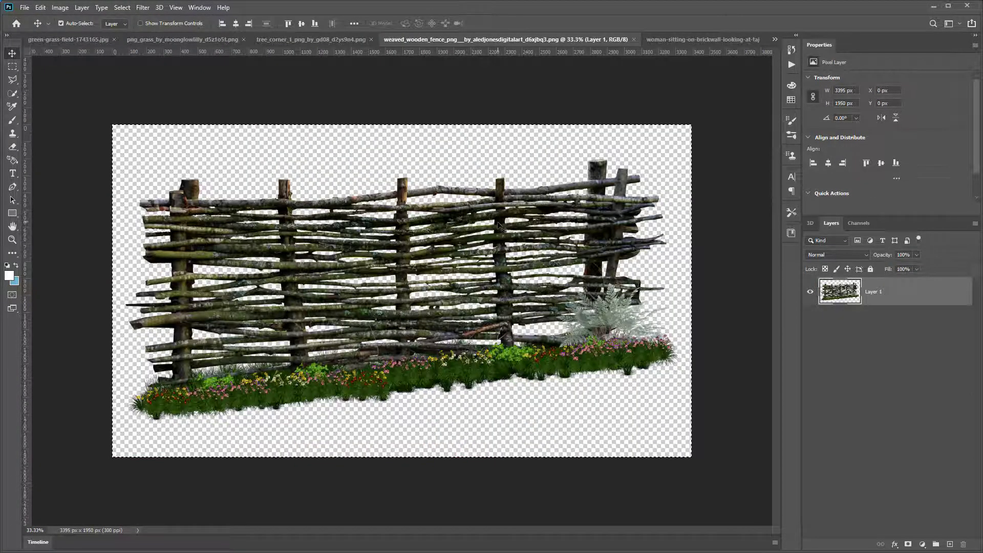
click(634, 39)
key(ctrl+v)
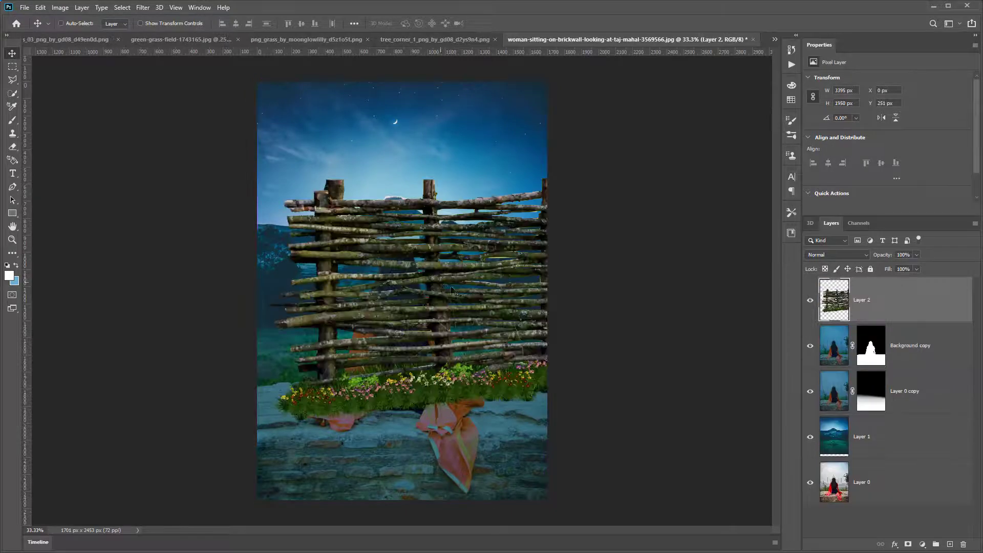
drag(512, 293, 441, 321)
key(ctrl+bracketleft)
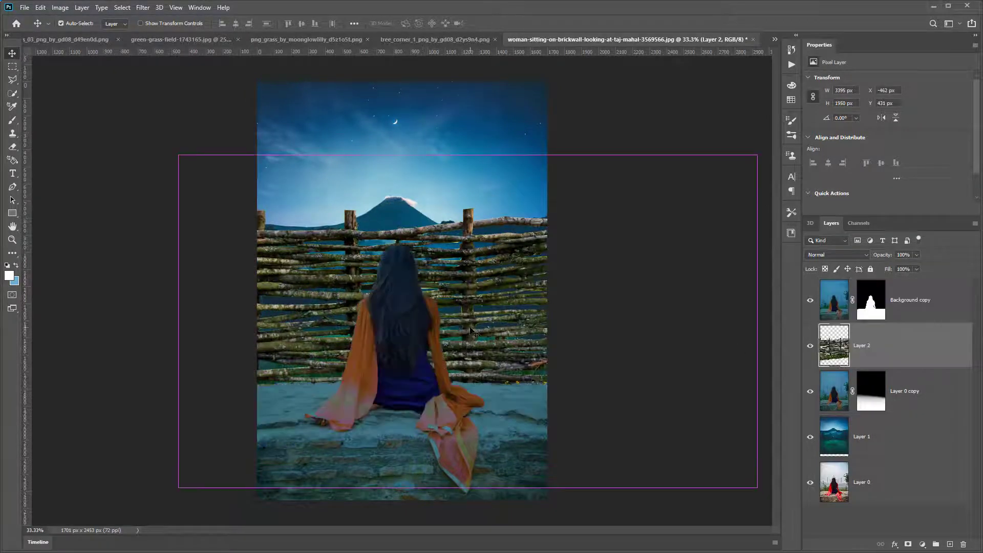
Scale the fence to 979 x 562 px, place it in the grass left of the woman and order it below Layer 0 copy
drag(502, 347, 146, 484)
key(ctrl+t)
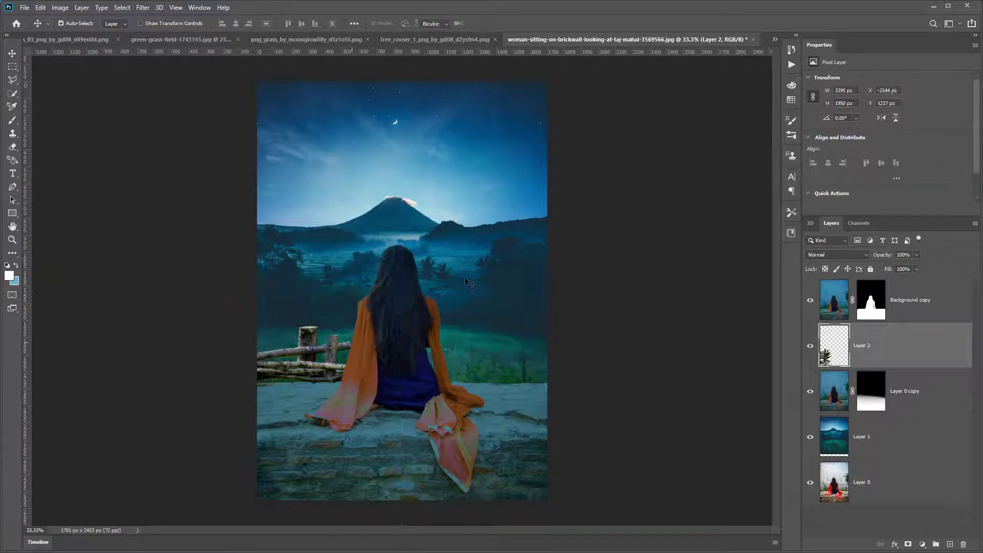
drag(402, 291, 182, 418)
drag(139, 460, 289, 360)
drag(331, 317, 346, 309)
mouse_move(290, 363)
mouse_down()
mouse_move(293, 344)
mouse_move(292, 359)
mouse_up()
key(Return)
key(ctrl+bracketleft)
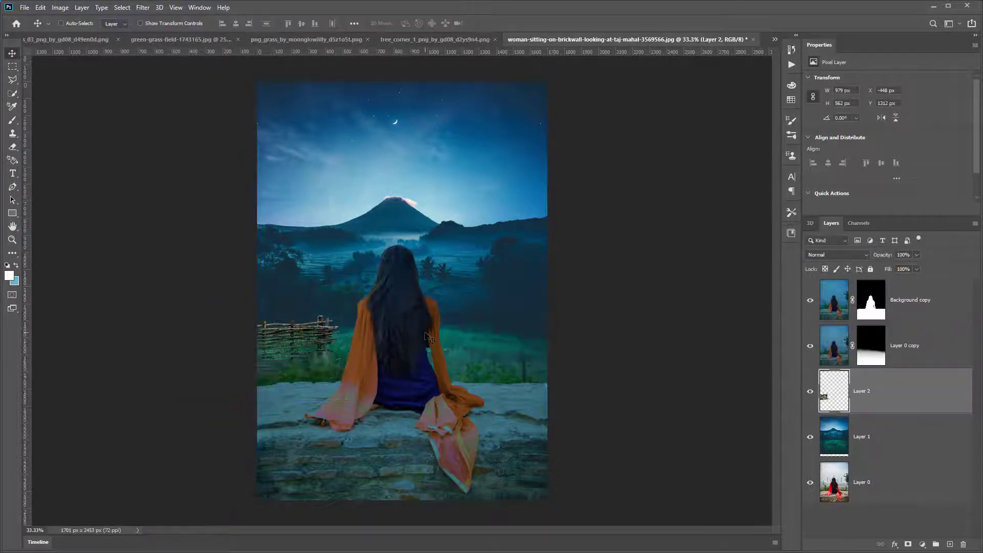
Duplicate the fence to the grass at the image's right edge and scale the copy to 86.68%
drag(313, 342, 571, 334)
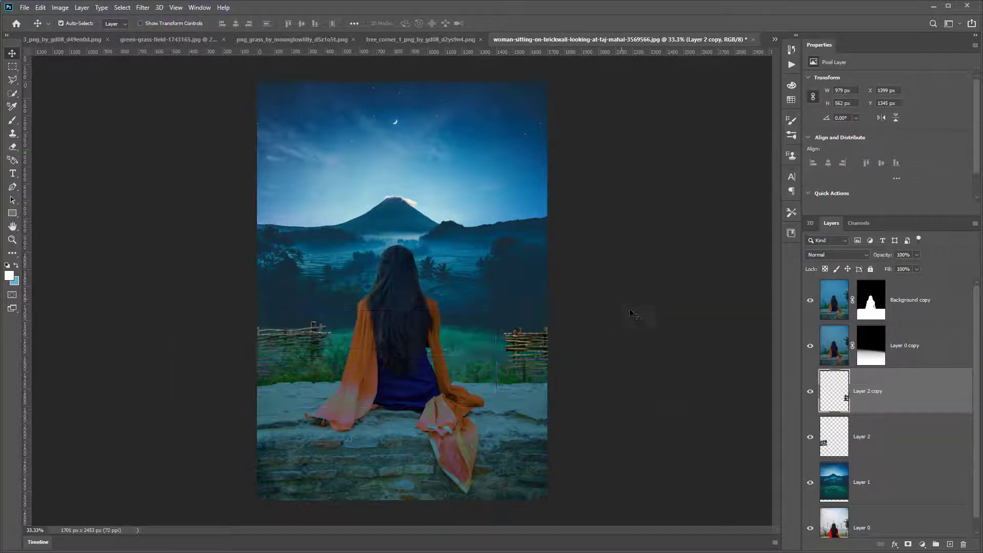
key(ctrl+t)
drag(662, 312, 650, 314)
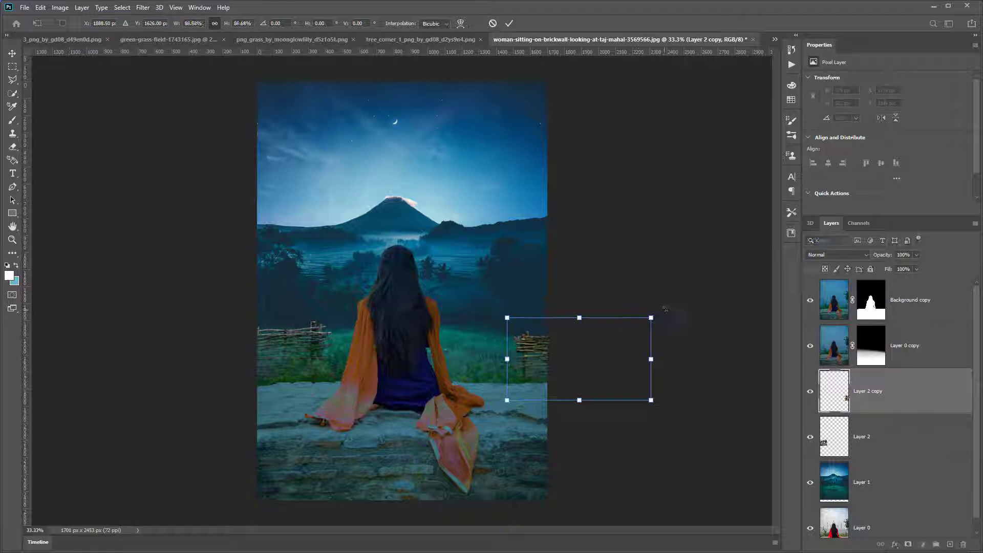
drag(568, 340, 564, 335)
Distort the right fence copy by pulling its left corners inward so its left end is shorter
right_click(548, 348)
click(571, 384)
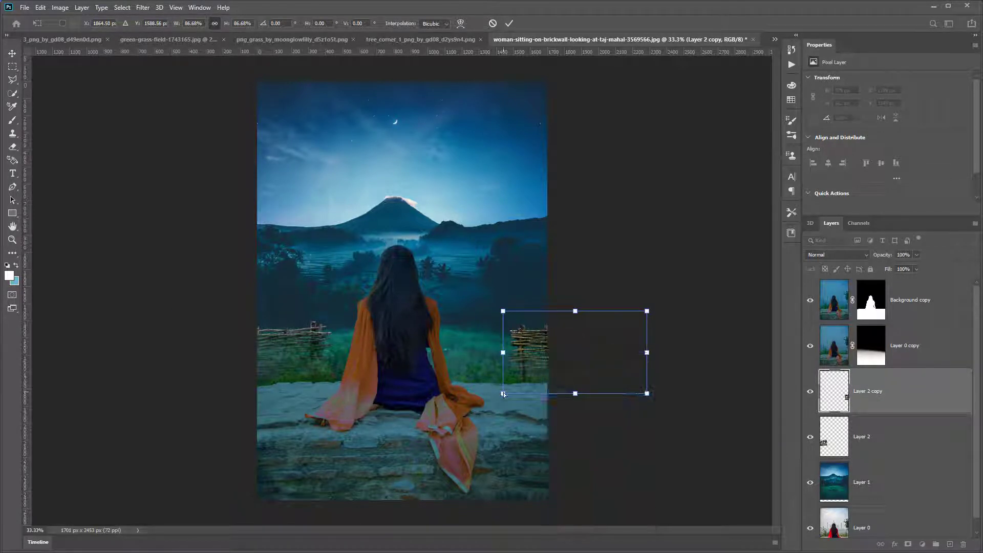
drag(503, 392, 505, 376)
drag(502, 311, 514, 314)
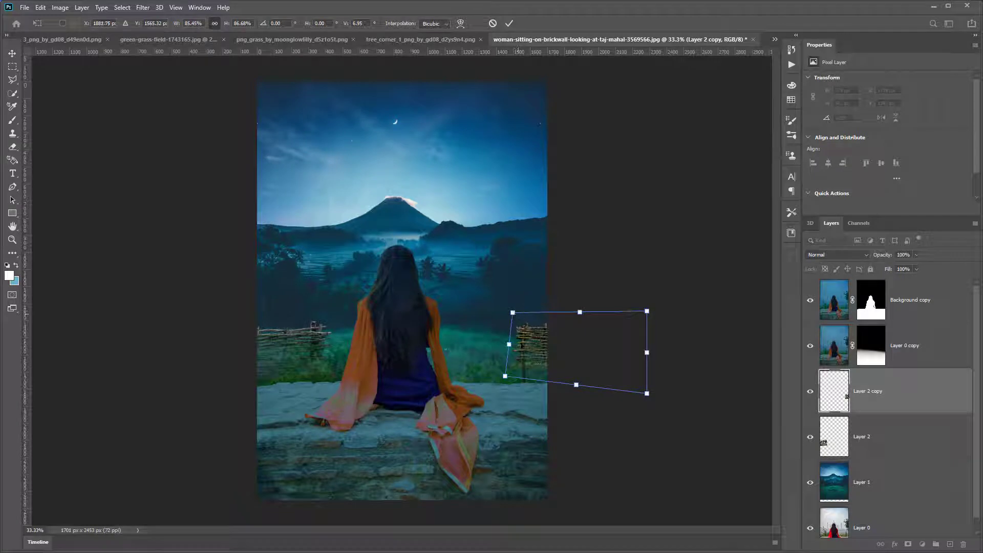
key(Return)
key(ctrl+plus)
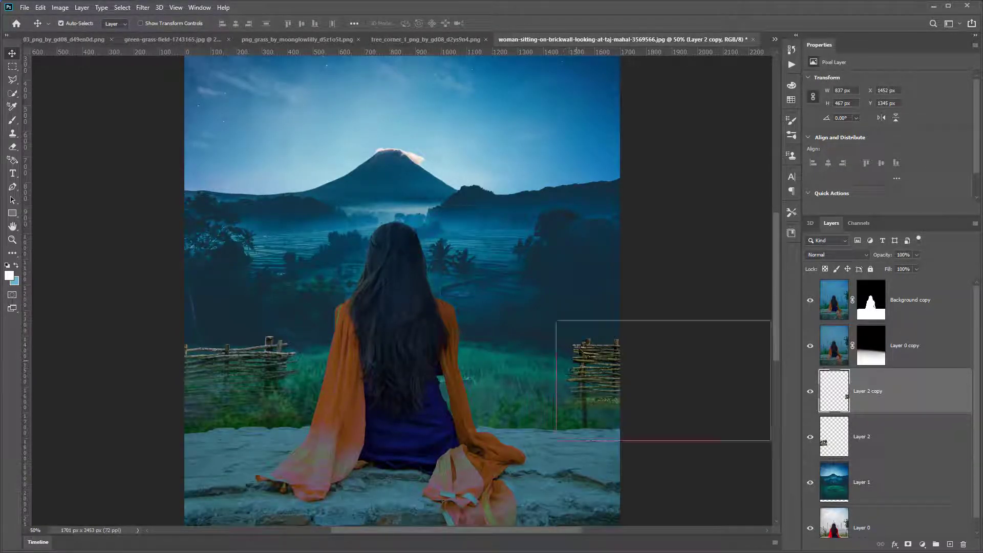
Copy the grass_03 tall grass image into the composite above Background copy and move it over the wall
key(ctrl+Tab)
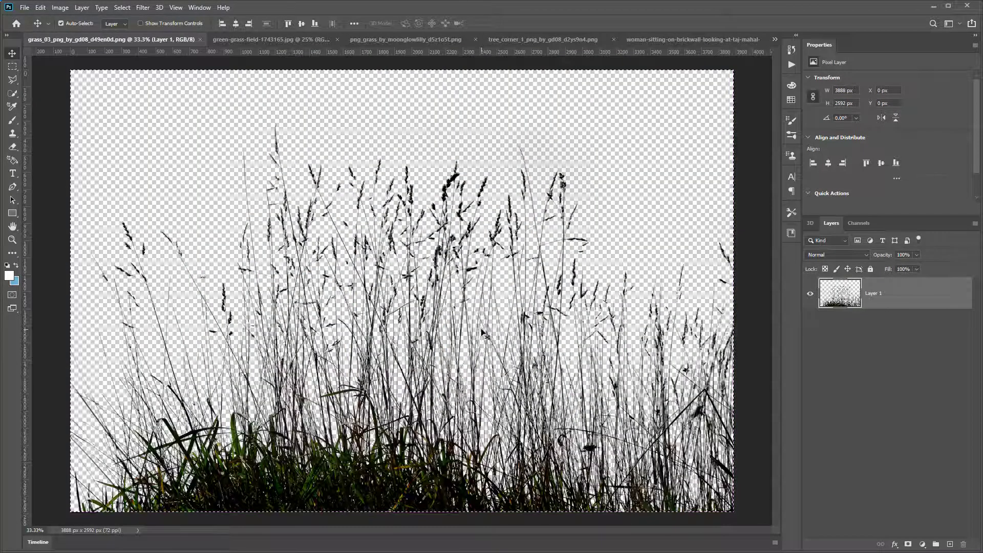
key(ctrl+w)
click(915, 300)
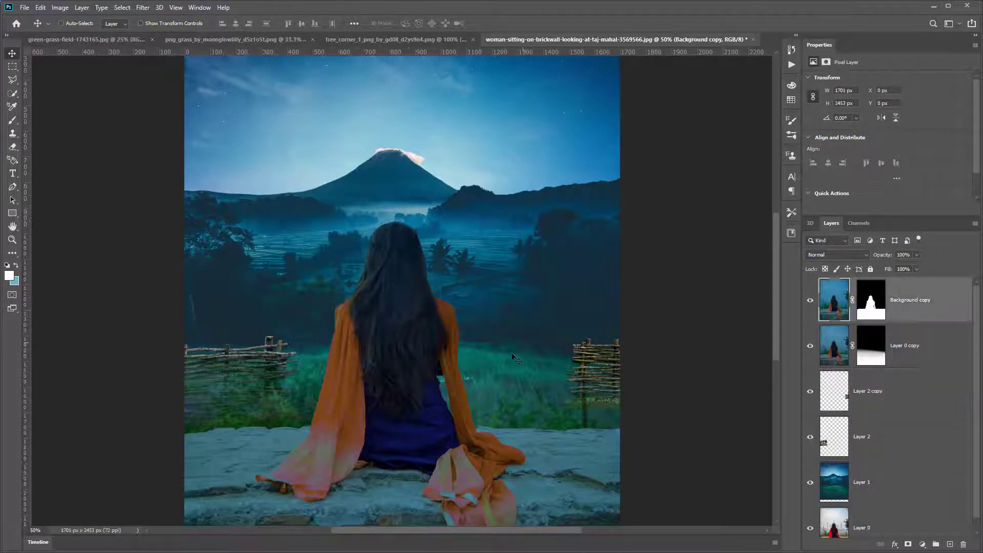
drag(510, 361, 571, 161)
key(ctrl+v)
drag(529, 231, 361, 388)
key(ctrl+minus)
key(ctrl+minus)
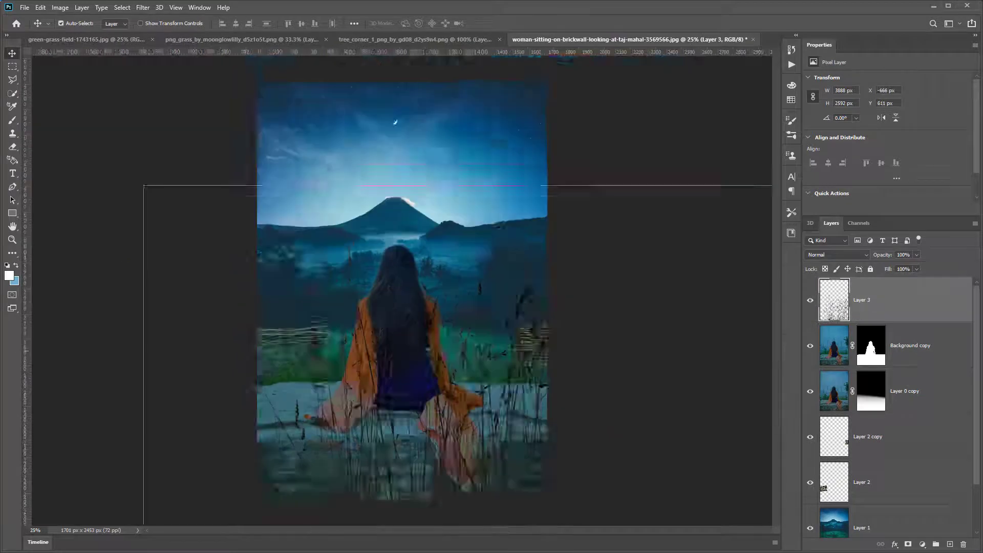
Scale the tall grass to 1013 x 675 px and place it in the lower-right corner of the wall
key(ctrl+t)
drag(270, 292, 379, 320)
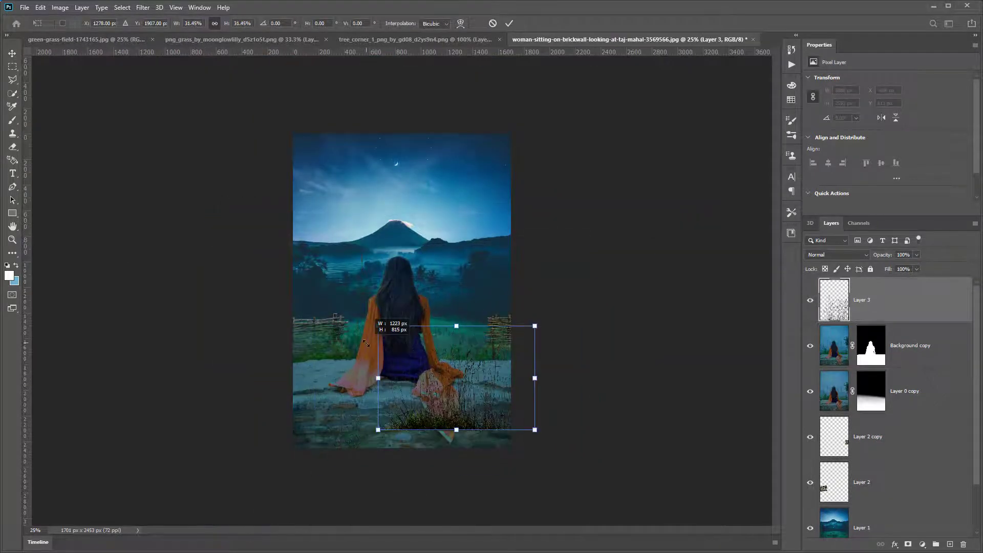
drag(503, 364, 550, 390)
drag(582, 354, 568, 362)
key(Return)
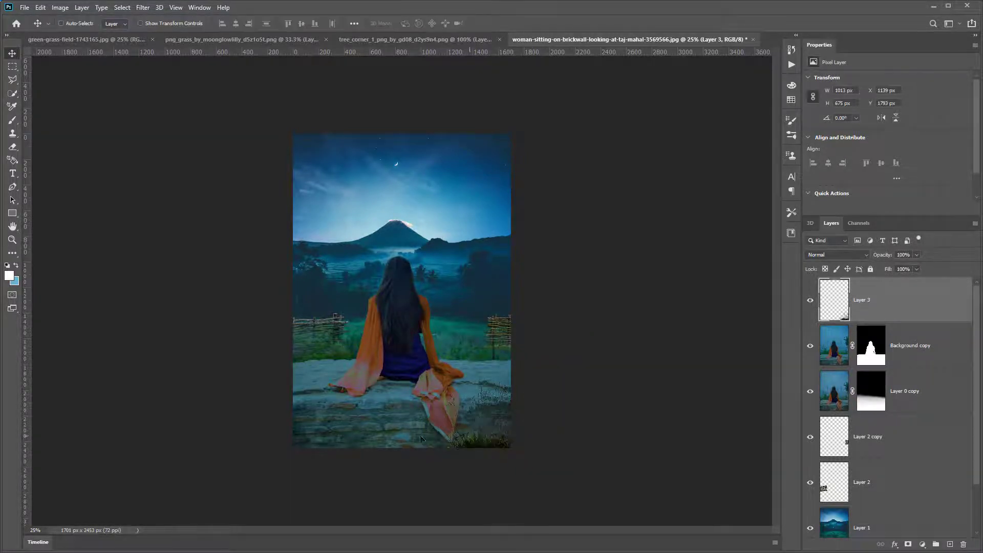
Duplicate the tall grass into the lower-left corner of the wall and scale the copy to 69.24%
drag(504, 433, 343, 449)
key(ctrl+t)
drag(379, 377, 357, 392)
key(Return)
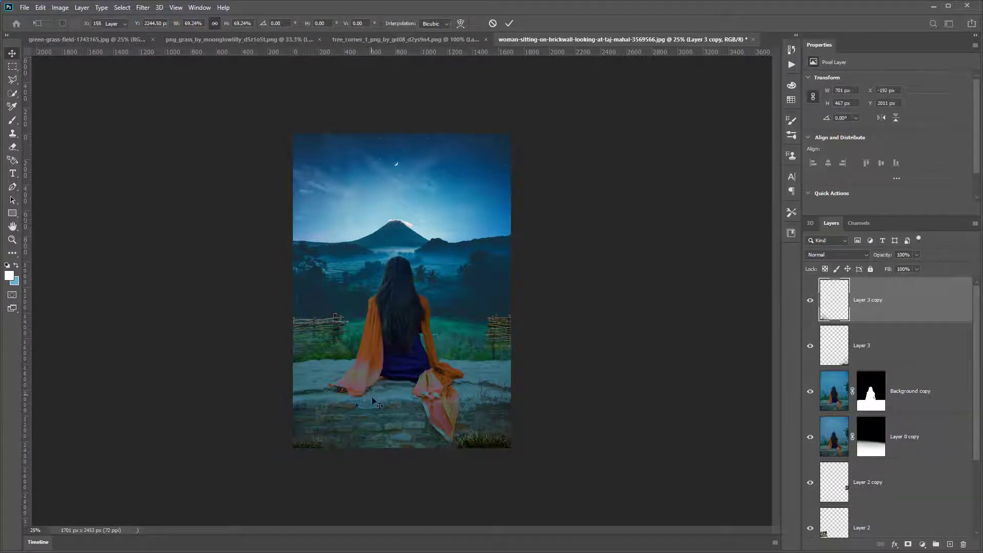
Close the green-grass-field image and copy the png_grass image into the composite as a new top layer
key(ctrl+plus)
key(ctrl+Tab)
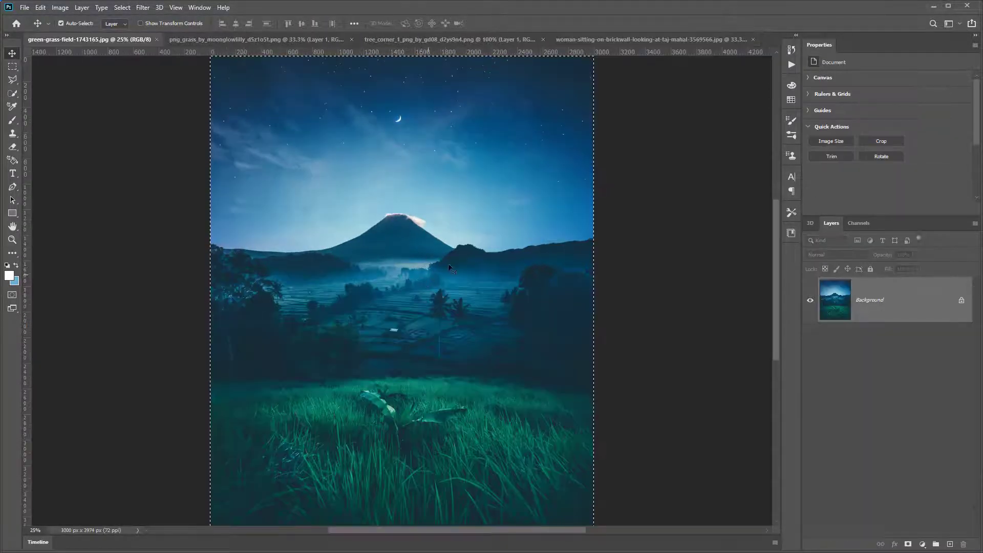
key(ctrl+w)
key(ctrl+Tab)
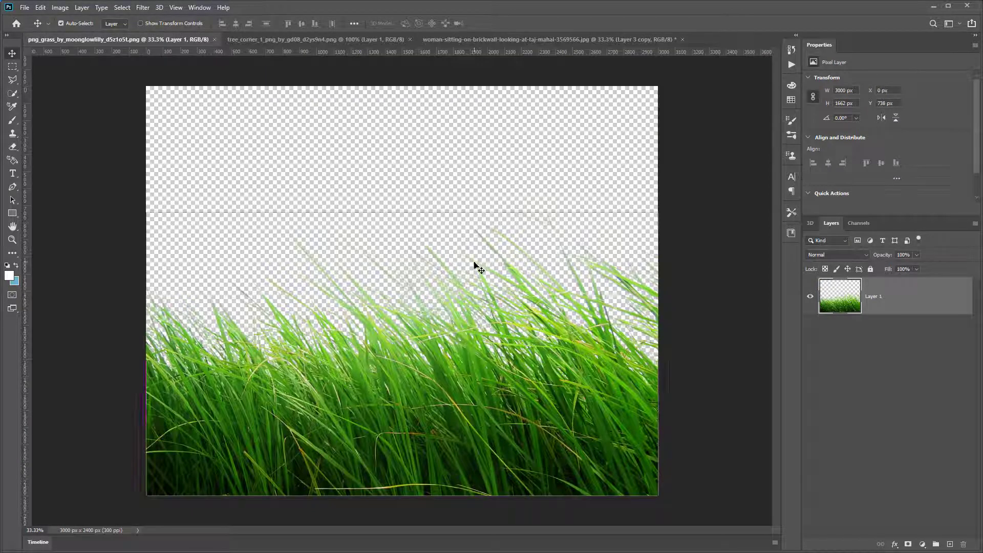
key(ctrl+w)
key(ctrl+v)
Scale the green grass to 601 x 333 px and place it in the lower-right corner of the composite
mouse_move(482, 302)
mouse_down()
mouse_move(485, 419)
mouse_move(443, 478)
mouse_up()
key(ctrl+t)
drag(217, 331, 312, 386)
drag(485, 441, 400, 474)
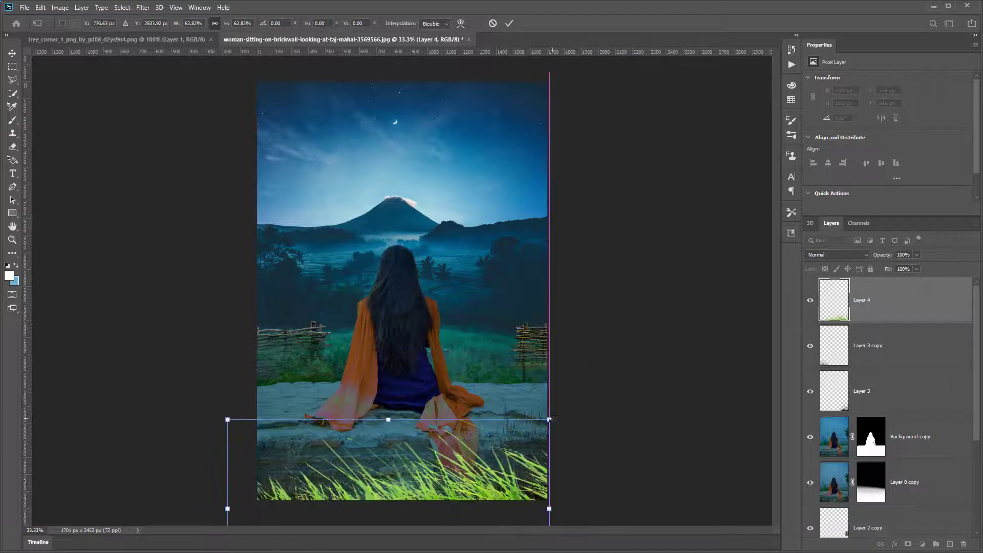
drag(552, 417, 532, 479)
key(Return)
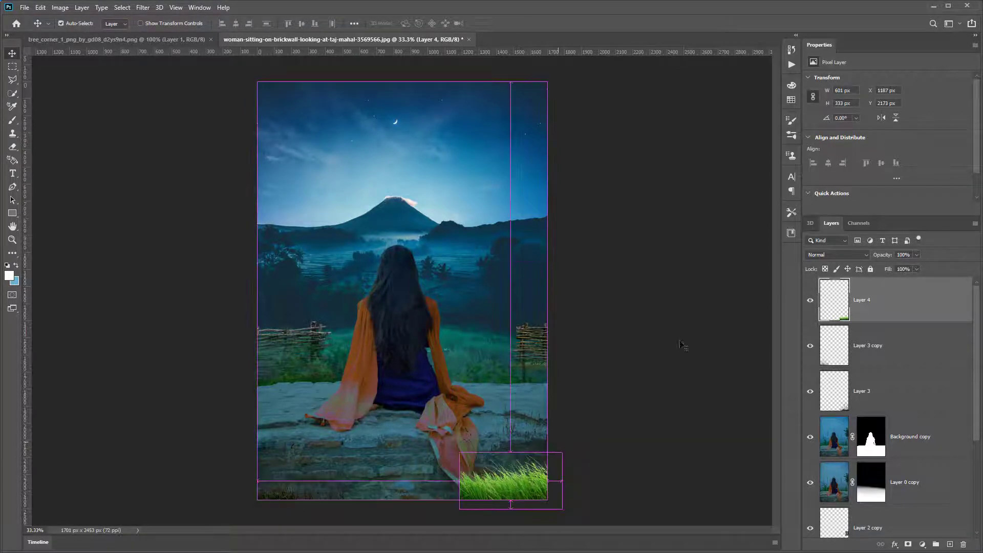
Mute and darken the green grass with Hue/Saturation, setting Saturation to -56 and lowering Lightness
key(ctrl+u)
key(Escape)
key(ctrl+u)
drag(732, 222, 704, 226)
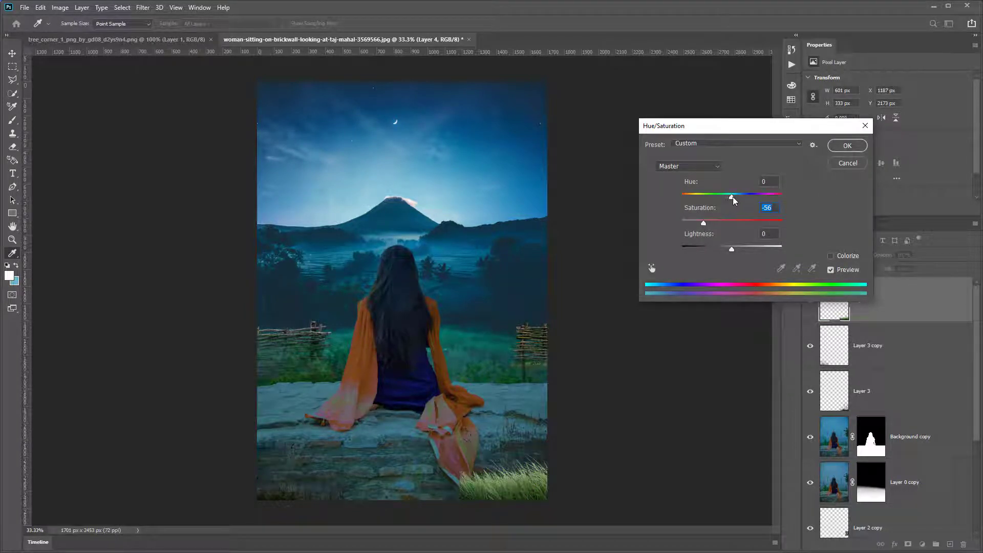
drag(732, 249, 713, 249)
key(Return)
Duplicate the muted grass along the wall's base and reduce the Eraser brush to 150 px
mouse_move(530, 489)
alt+mouse_down()
mouse_move(405, 493)
mouse_move(422, 502)
alt+mouse_up()
key(e)
key(bracketleft)
key(bracketleft)
key(bracketleft)
key(bracketleft)
key(bracketleft)
key(bracketleft)
key(bracketleft)
key(bracketleft)
key(bracketleft)
key(bracketleft)
key(bracketleft)
key(bracketleft)
key(bracketleft)
key(bracketleft)
key(bracketleft)
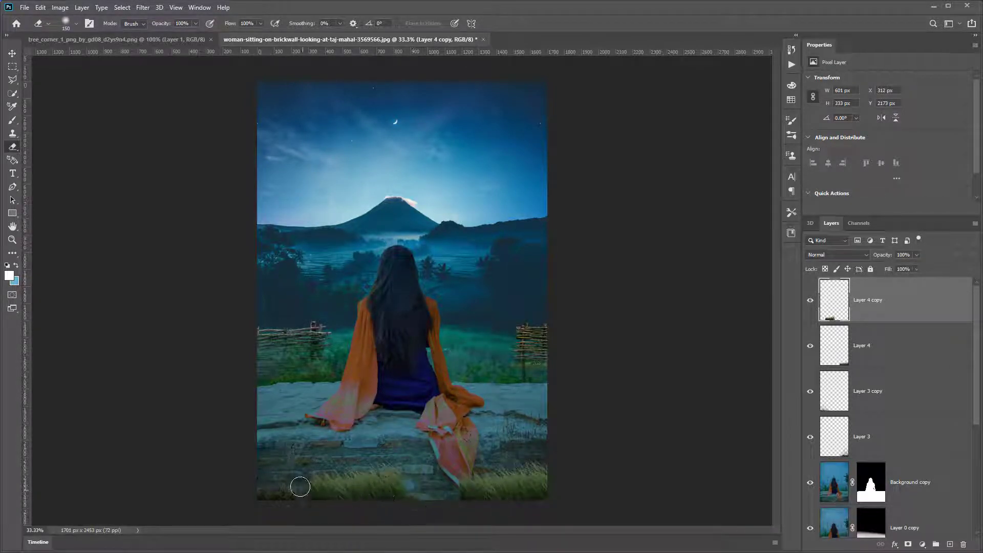
Fill the rest of the wall's base with grass copies, scaling the copy in the lower-left corner to 512 x 283 px
key(v)
mouse_move(399, 469)
mouse_down()
mouse_move(471, 469)
mouse_move(396, 469)
mouse_move(392, 454)
mouse_move(377, 494)
mouse_move(315, 494)
mouse_move(339, 494)
mouse_up()
key(ctrl+t)
key(Return)
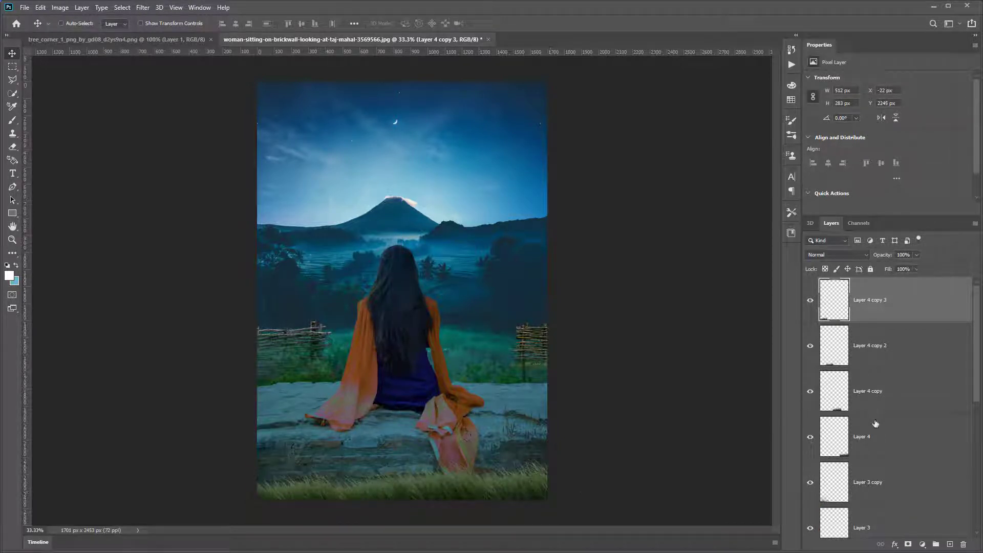
Merge Layer 4 and its copies into one layer and lower the grass strip to Y 2245 px
shift+click(866, 450)
key(ctrl+e)
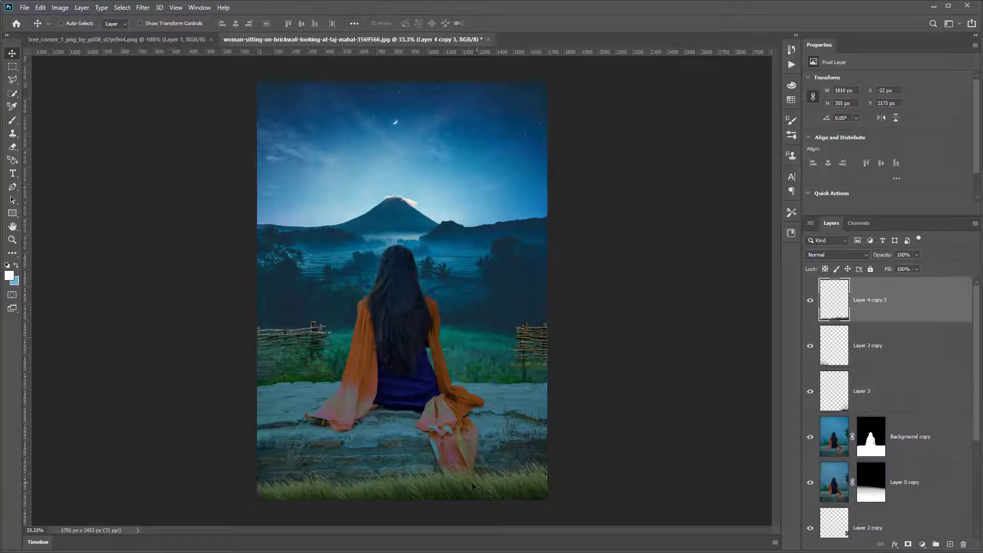
drag(489, 479, 495, 504)
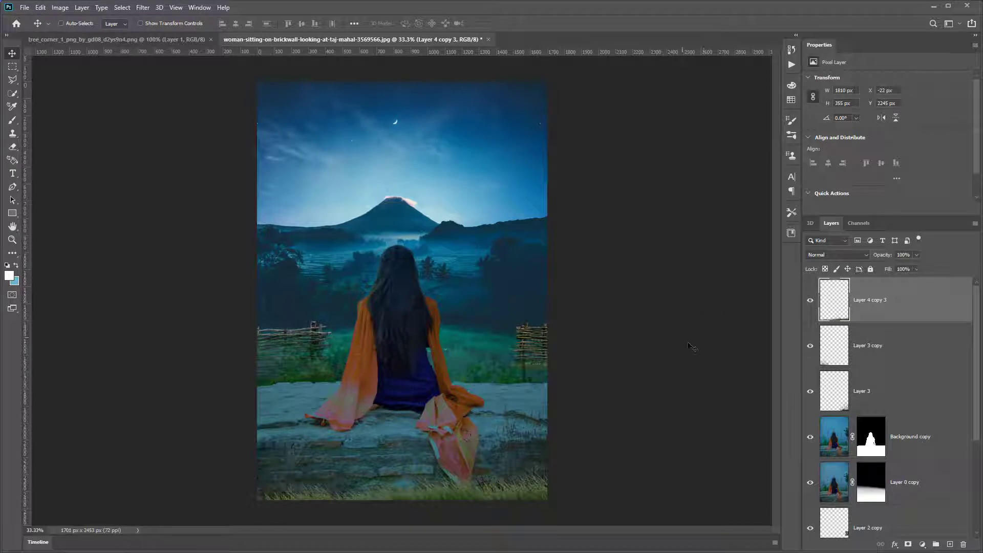
Darken the merged grass strip with a clipped Curves adjustment, pulling down the shadows and slightly raising the black point
key(ctrl+shift+a)
click(923, 544)
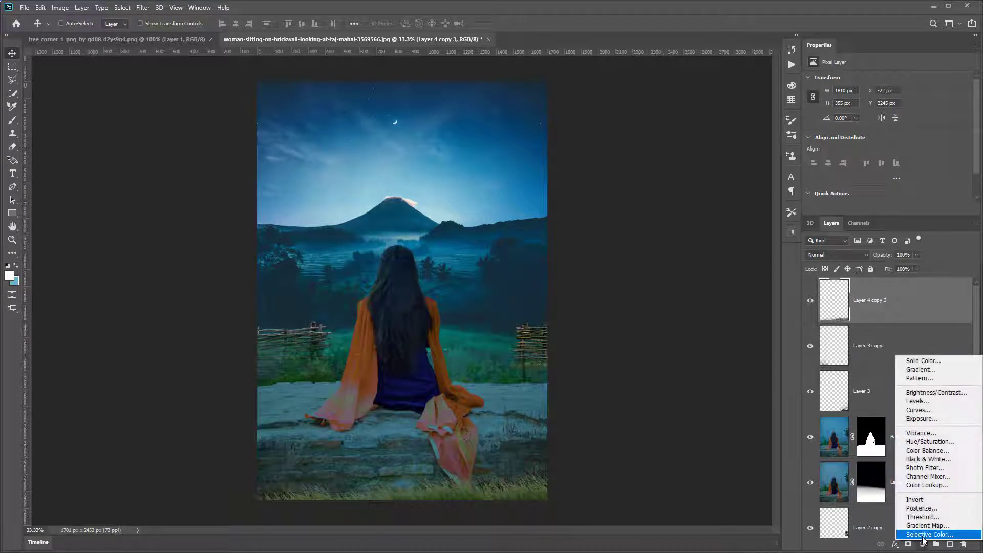
click(925, 412)
click(903, 209)
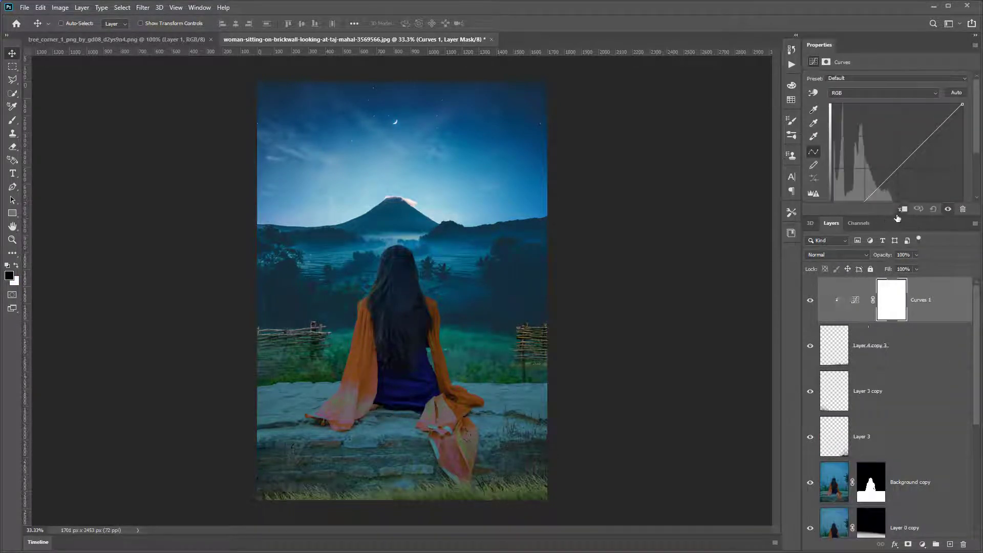
drag(896, 216, 887, 256)
click(872, 216)
drag(871, 216, 833, 227)
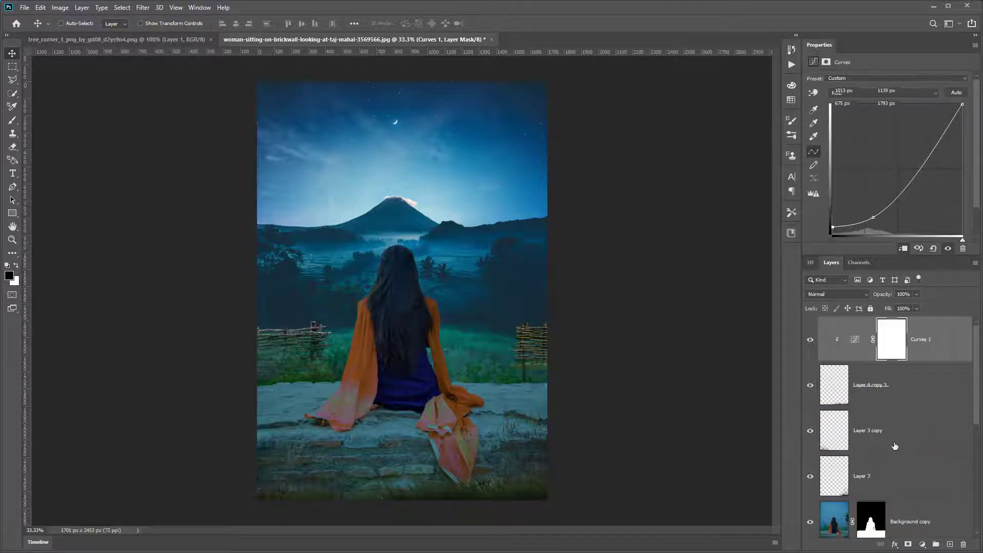
click(864, 486)
shift+click(880, 389)
drag(830, 402, 828, 423)
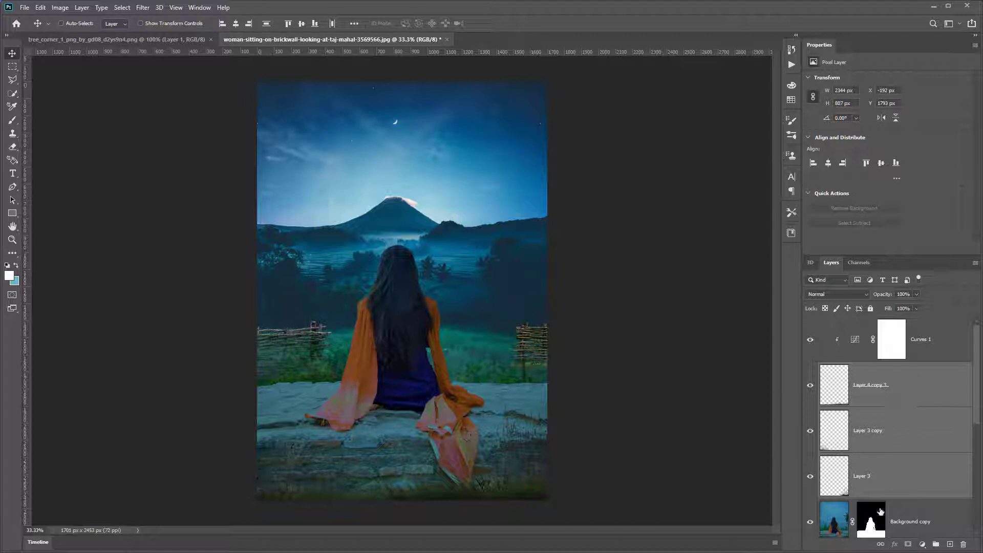
right_click(935, 415)
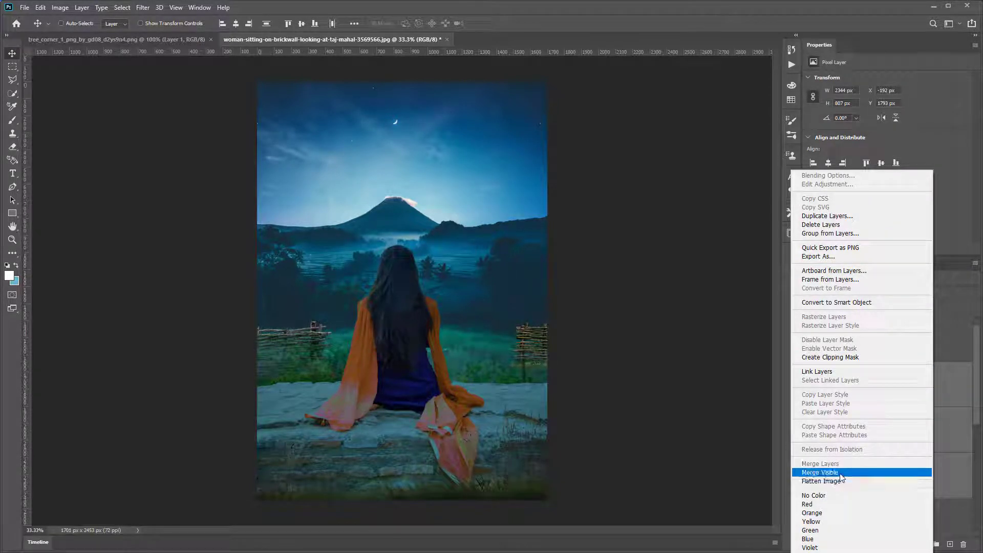
click(953, 423)
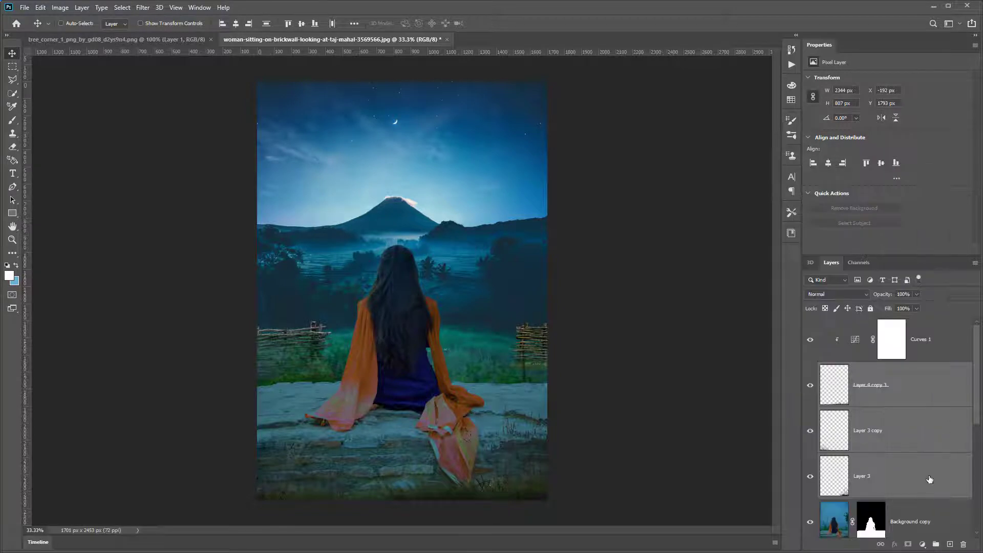
click(921, 379)
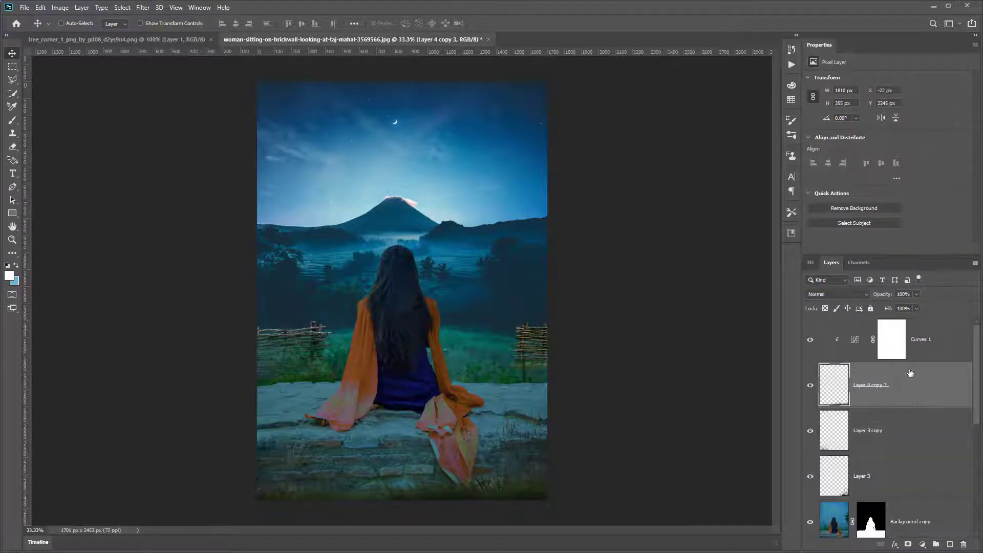
Merge the Curves 1 adjustment with Layer 4 copy 3, Layer 3 copy and Layer 3 into a single grass layer
click(931, 352)
shift+click(892, 476)
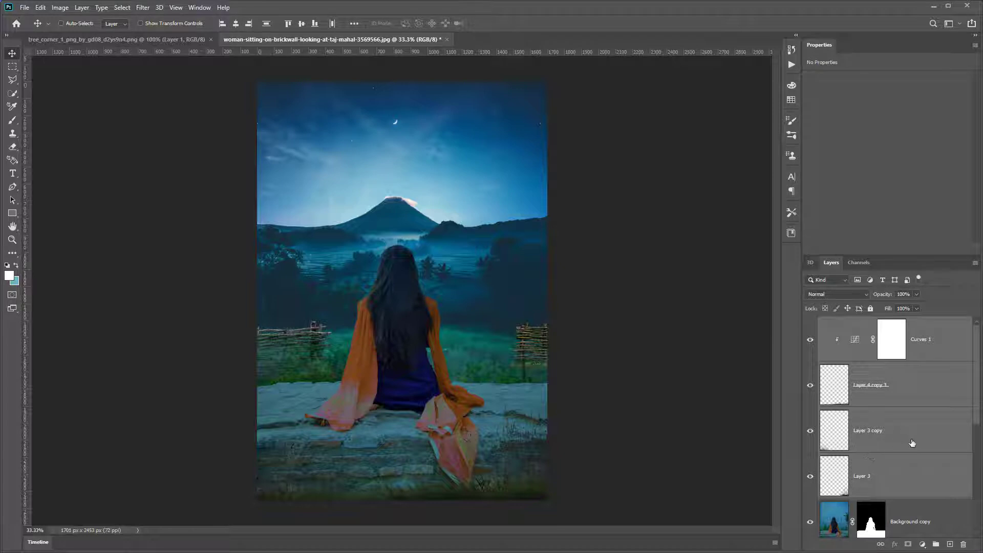
key(ctrl+e)
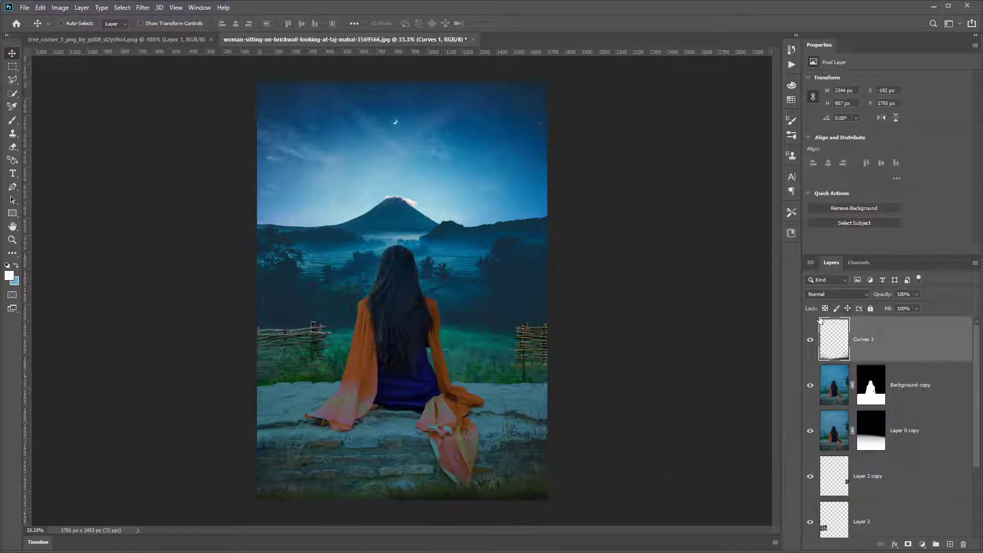
click(808, 349)
Add a new empty layer directly above the Background copy layer
key(Tab)
key(shift+Tab)
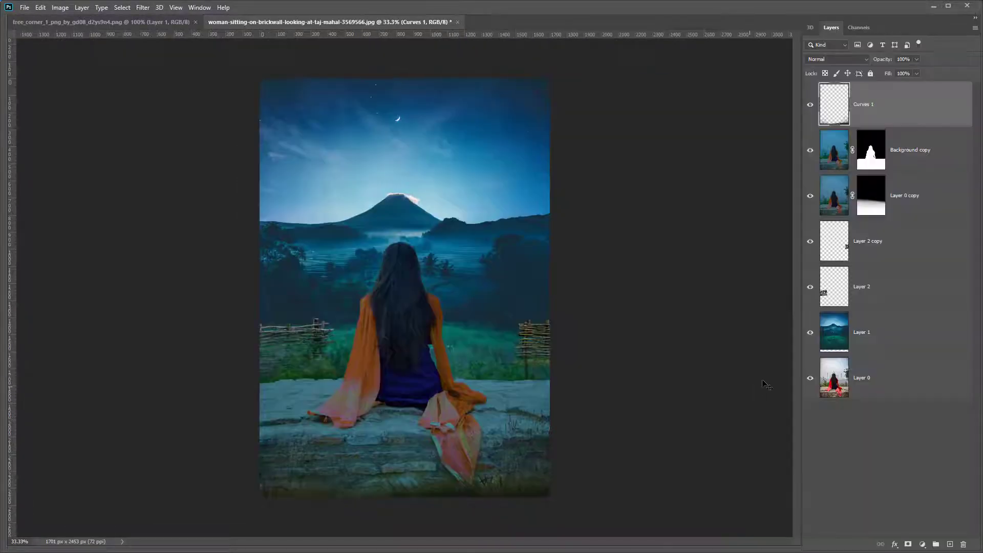
click(895, 157)
click(811, 159)
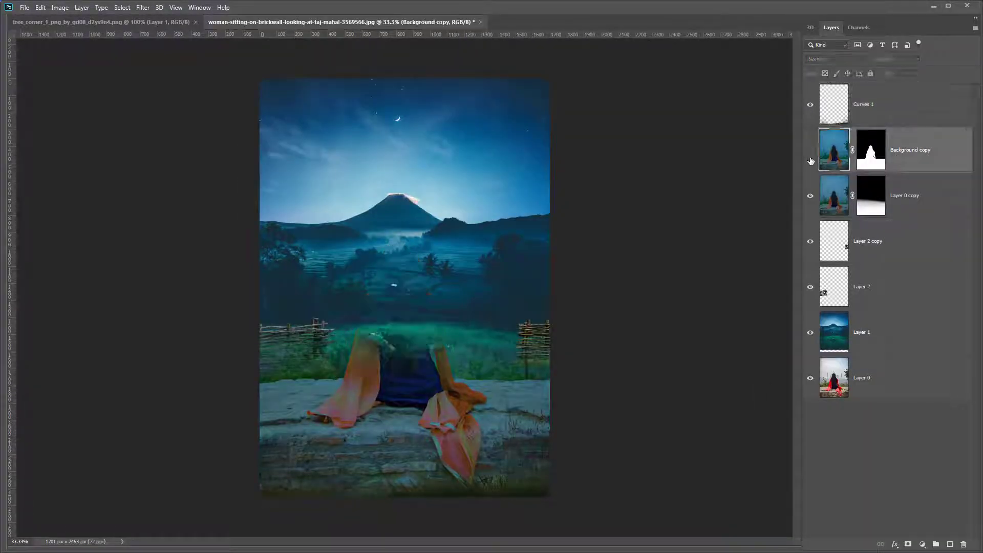
click(811, 159)
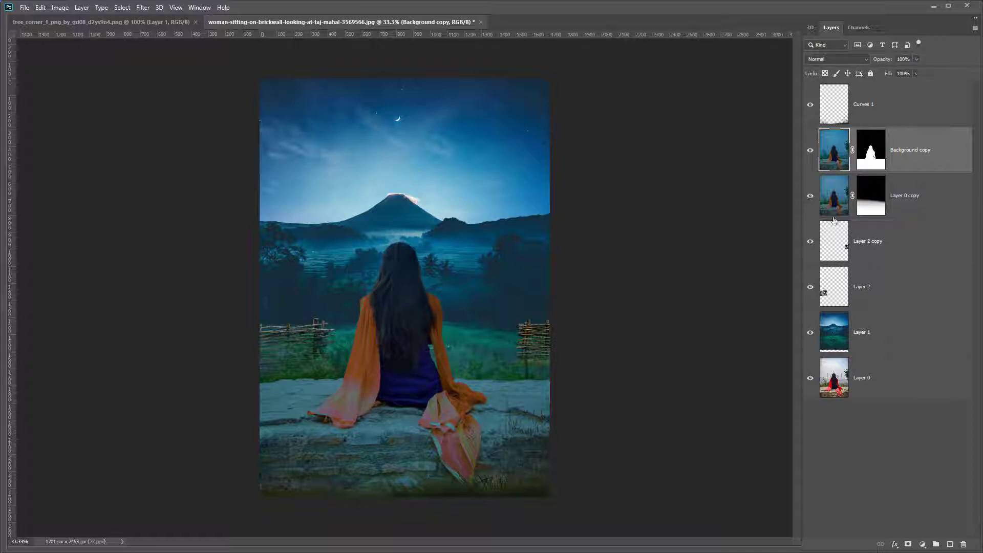
click(950, 545)
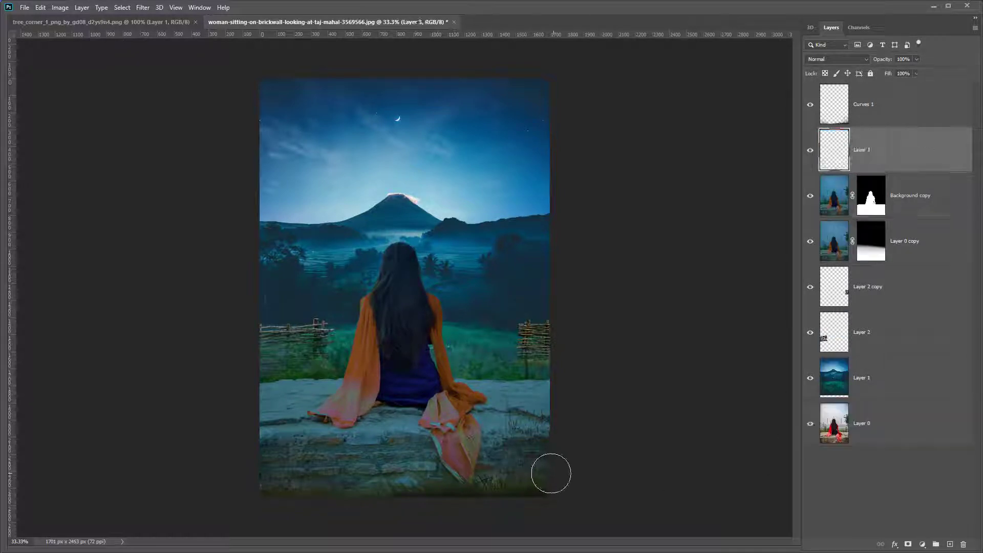
Prepare a soft 800 px brush with black (000000) as foreground colour and 8% opacity
key(bracketright)
key(bracketright)
key(bracketright)
key(bracketleft)
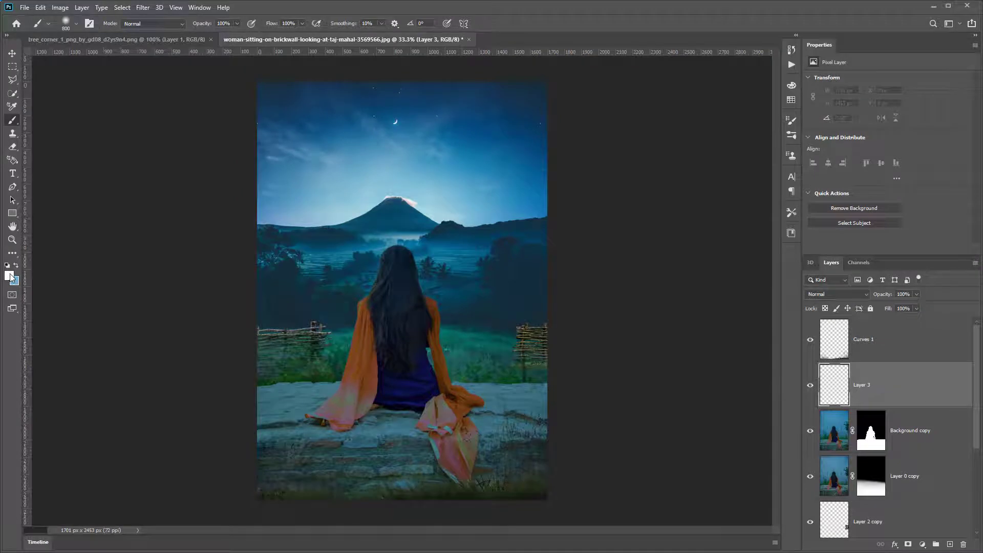
click(11, 274)
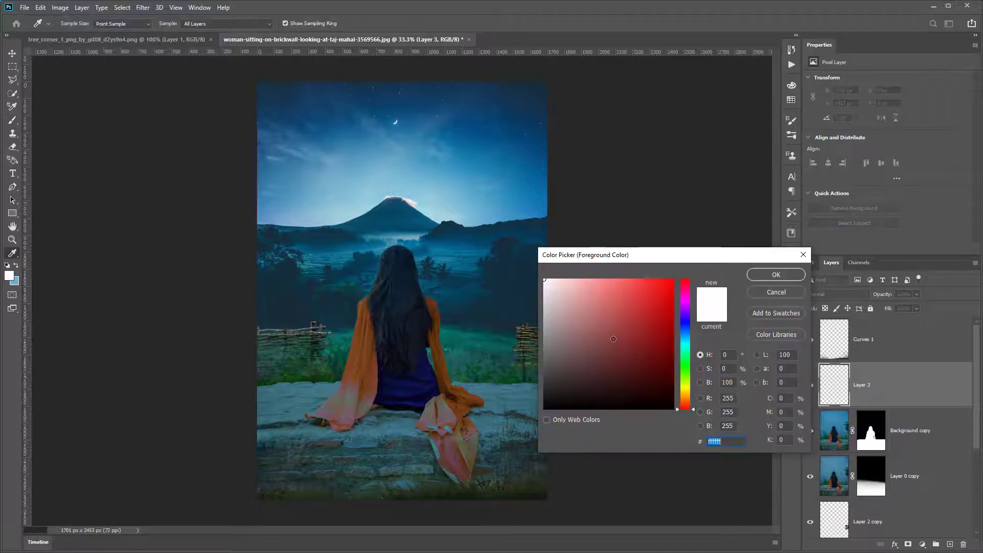
text(000000)
key(Return)
key(b)
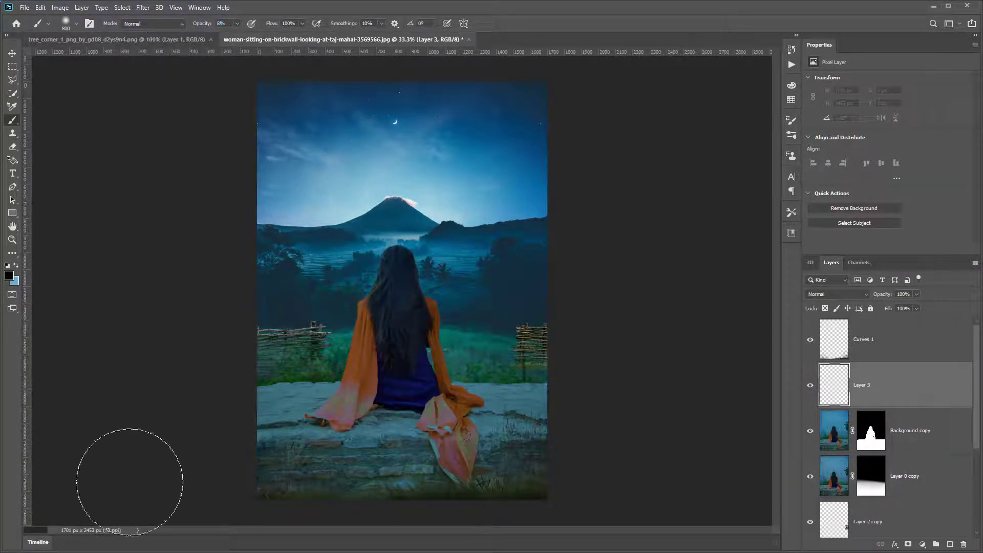
Paint faint black shading across the wall's lower part on the new layer, reducing the brush size for the repeated strokes
mouse_move(131, 478)
mouse_down()
mouse_move(241, 509)
mouse_move(486, 500)
mouse_move(548, 480)
mouse_up()
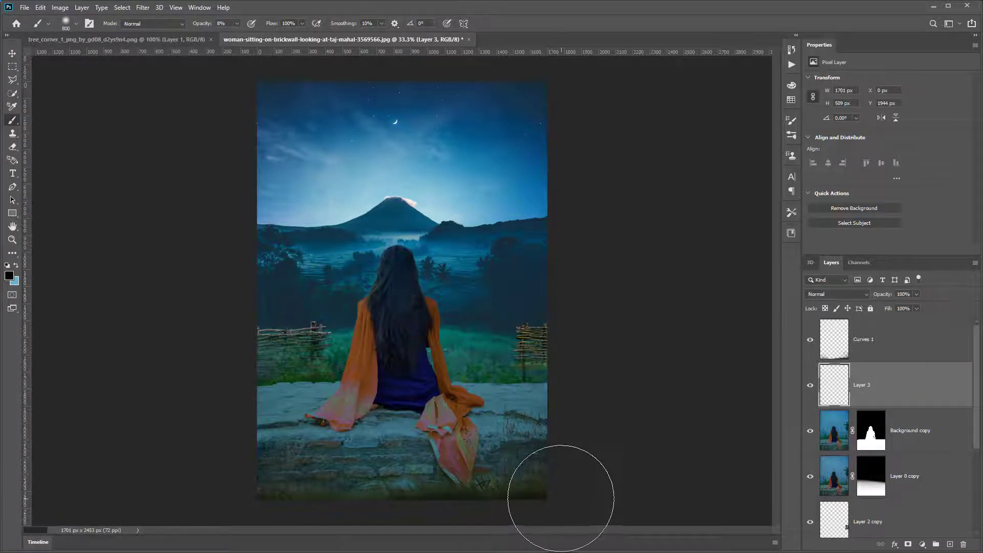
key(bracketleft)
key(bracketleft)
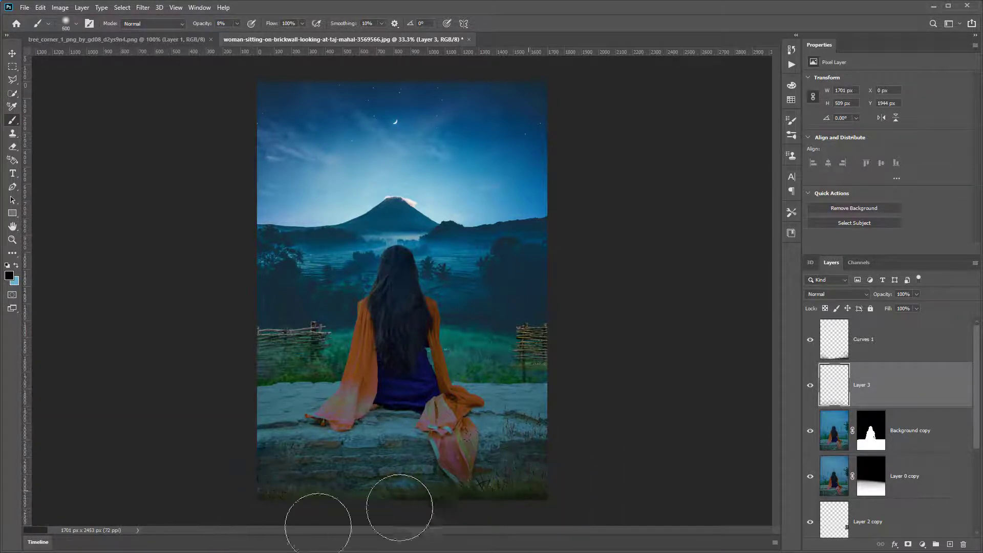
mouse_move(252, 500)
mouse_down()
mouse_move(318, 483)
mouse_move(557, 475)
mouse_up()
drag(253, 468, 461, 465)
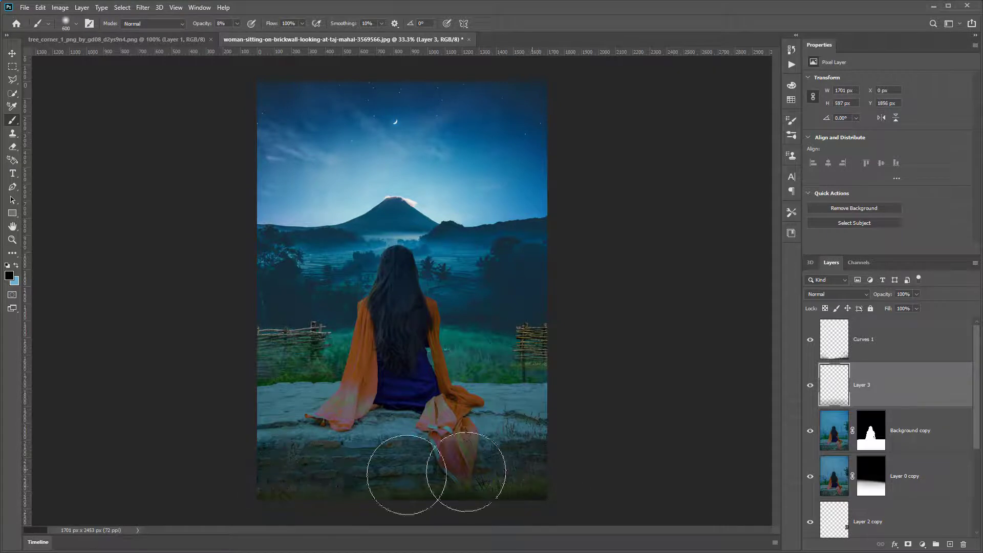
Raise the brush opacity to 21% and deepen the black shading across the full width of the wall's base
drag(215, 25, 209, 25)
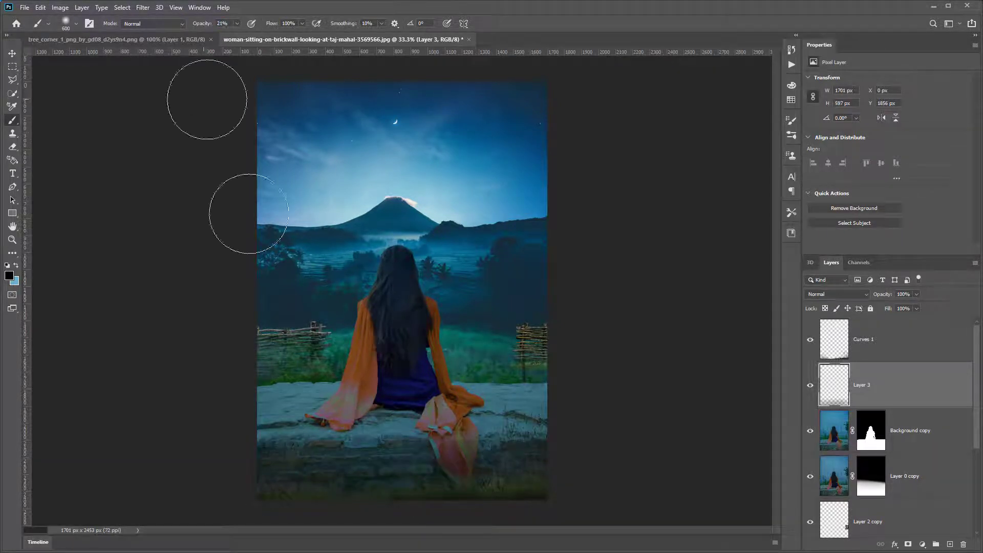
key(bracketright)
key(bracketright)
key(bracketright)
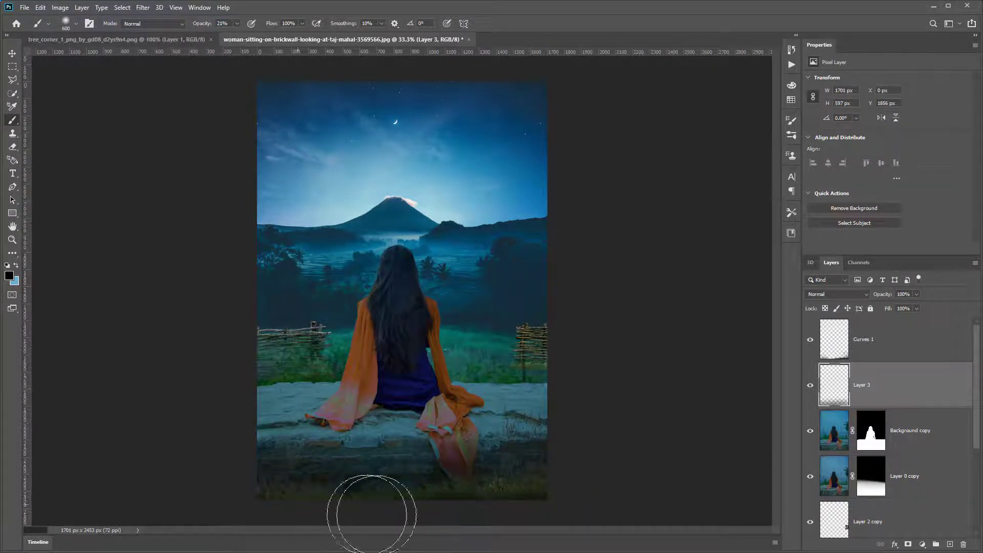
mouse_move(553, 483)
mouse_down()
mouse_move(410, 508)
mouse_move(270, 453)
mouse_move(239, 489)
mouse_up()
key(bracketleft)
key(bracketleft)
key(bracketleft)
key(bracketleft)
key(bracketleft)
key(bracketleft)
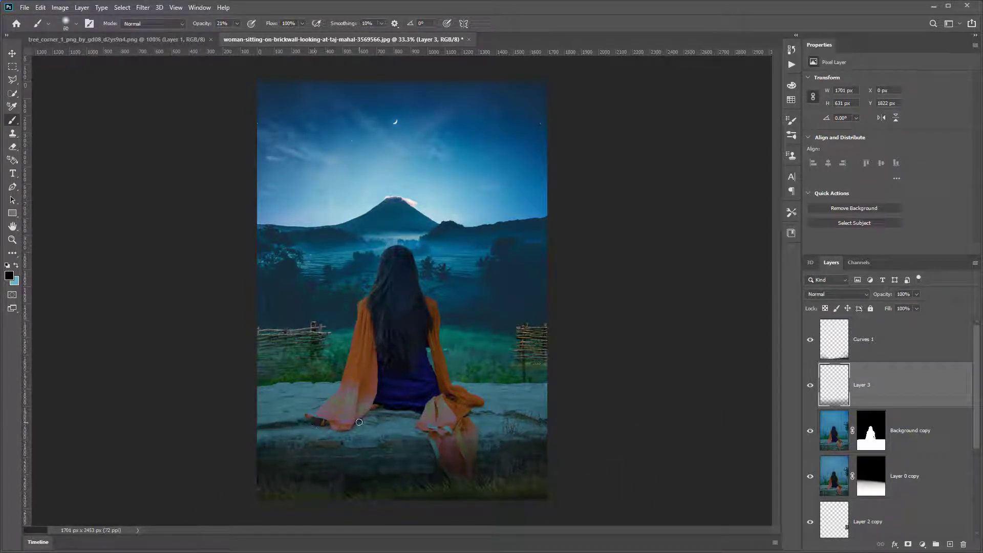
key(ctrl+plus)
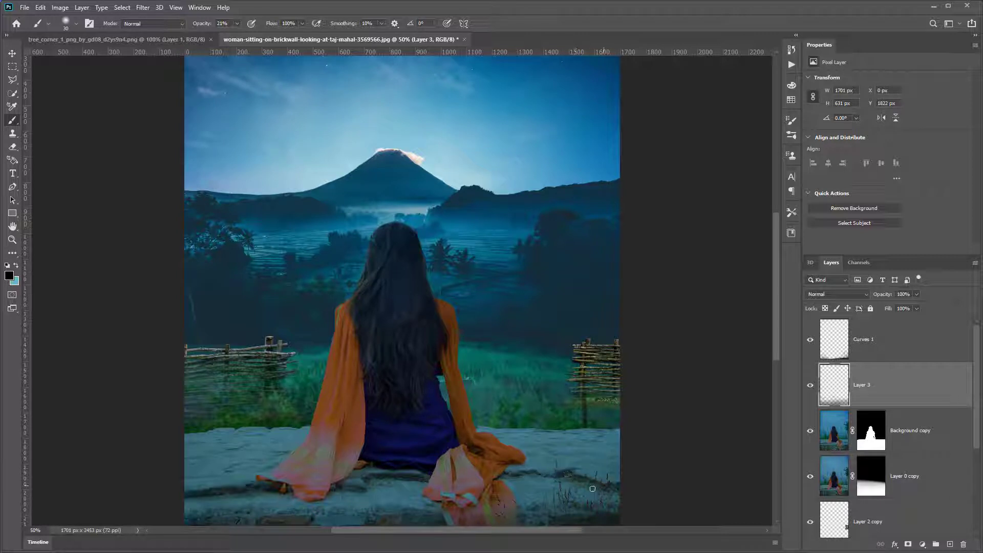
key(ctrl+minus)
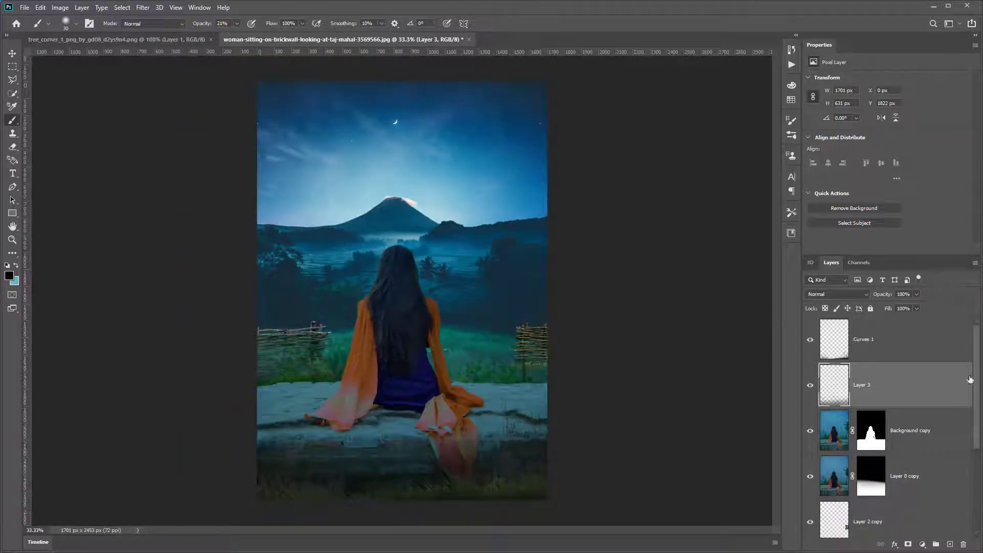
Add a new layer above the merged grass and shade the grass along the image's bottom edge in black with a 500 px brush
click(890, 356)
click(948, 544)
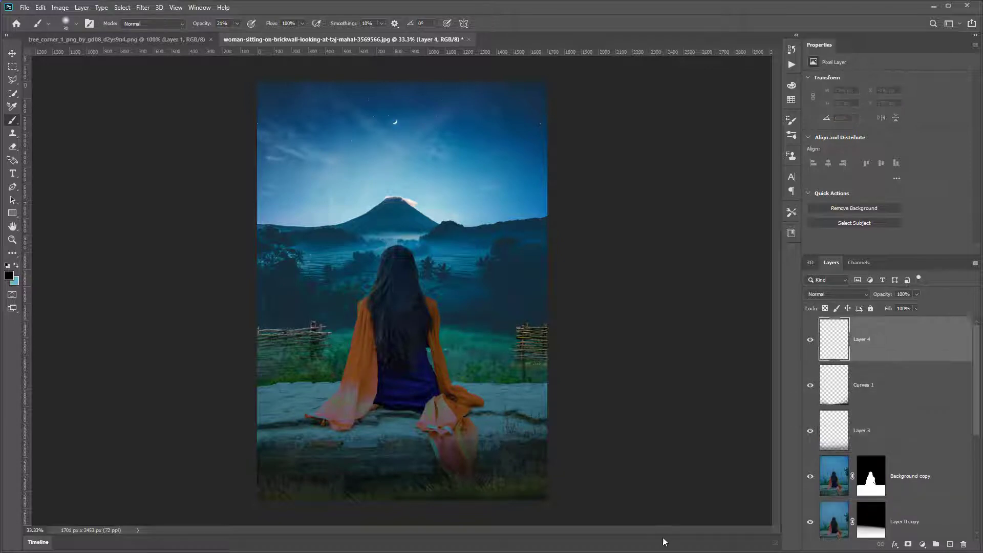
key(bracketright)
key(bracketright)
key(bracketright)
key(bracketright)
key(bracketright)
key(bracketright)
key(bracketright)
key(bracketright)
key(bracketright)
key(bracketright)
key(bracketright)
key(bracketright)
key(bracketright)
key(bracketright)
key(bracketright)
mouse_move(274, 480)
mouse_down()
mouse_move(315, 483)
mouse_move(287, 503)
mouse_up()
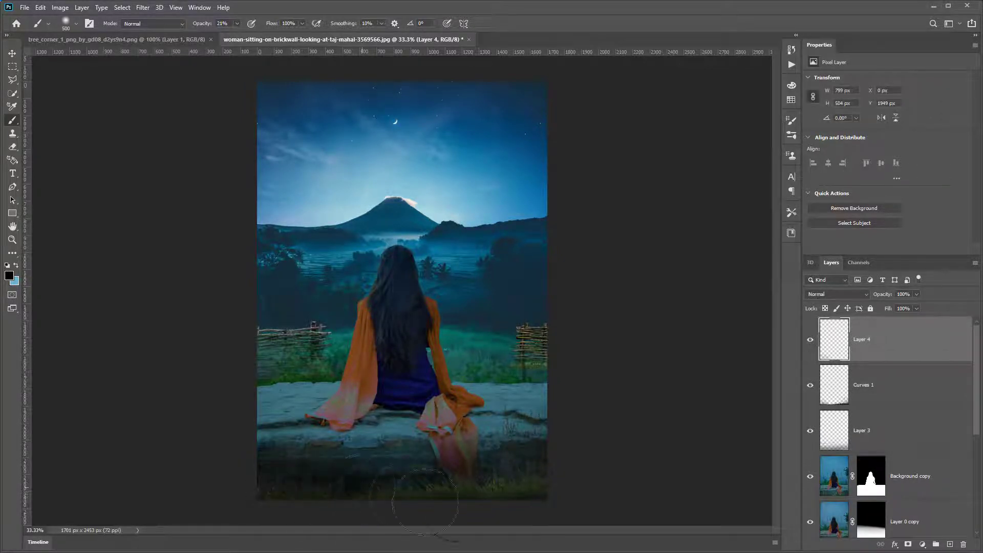
drag(426, 521, 559, 481)
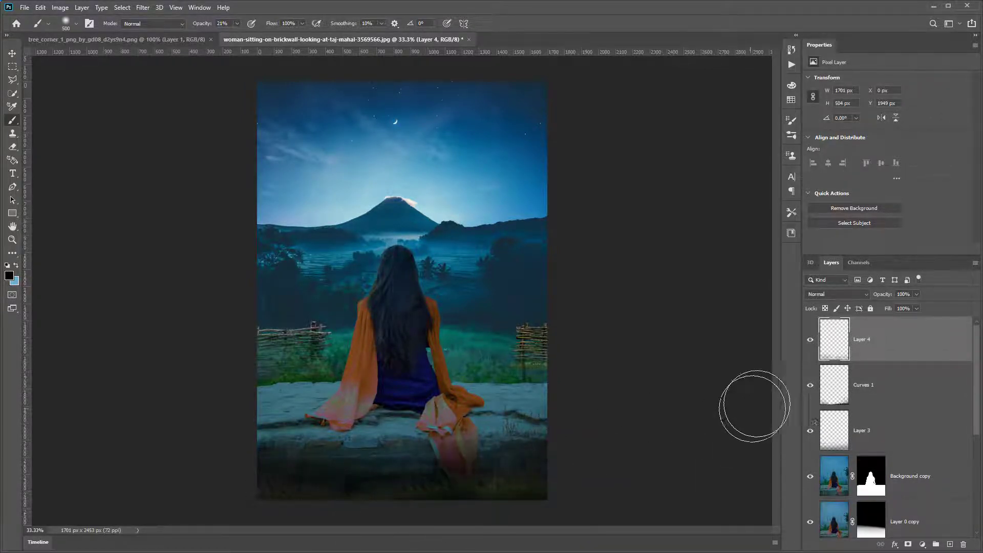
Apply a Gaussian Blur with a 2.4 px radius to the merged grass layer Curves 1
key(v)
click(832, 394)
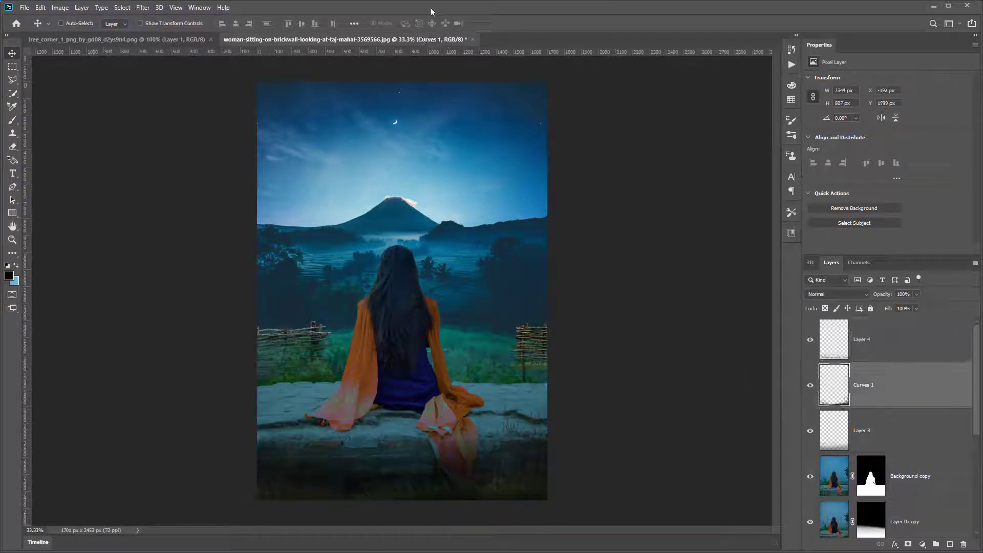
click(143, 8)
mouse_move(204, 132)
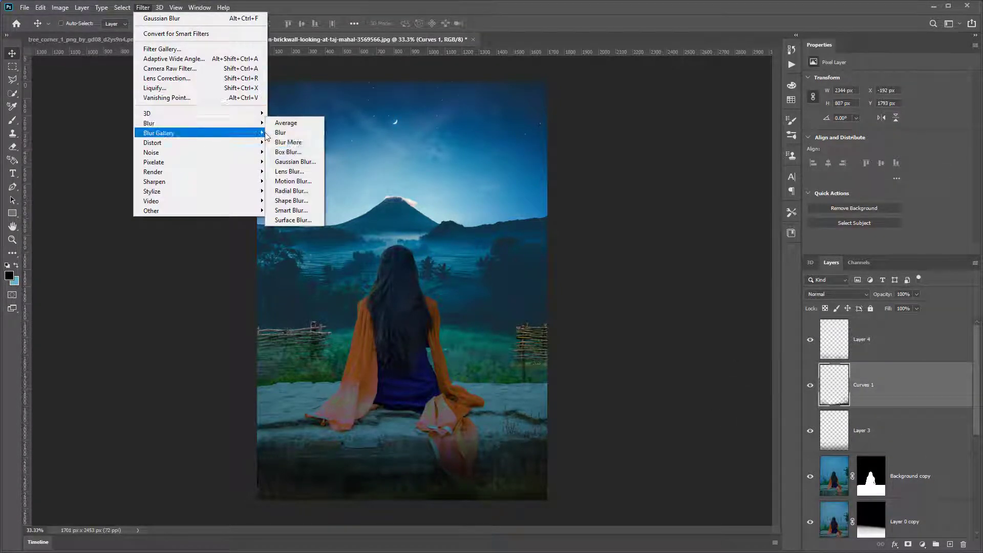
click(302, 172)
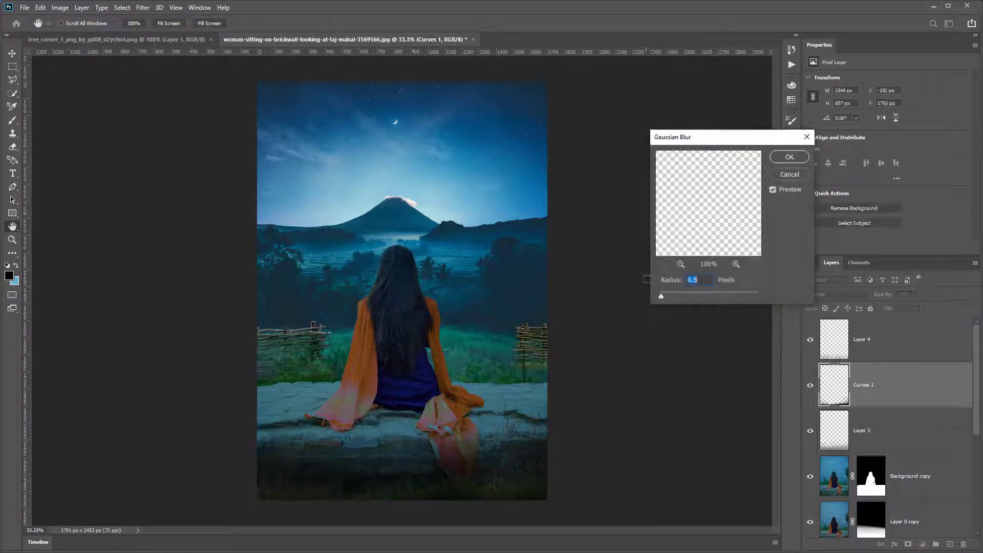
click(671, 296)
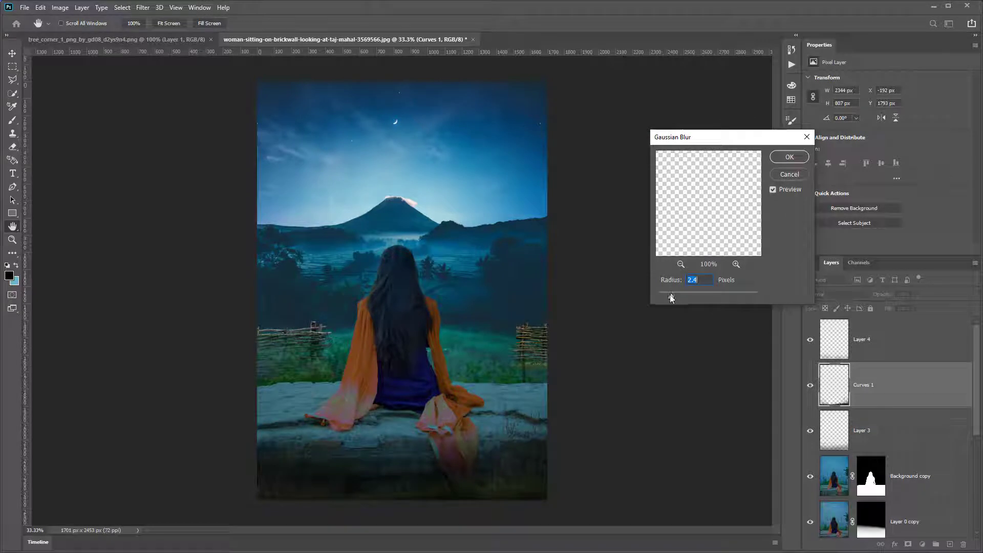
click(789, 157)
key(v)
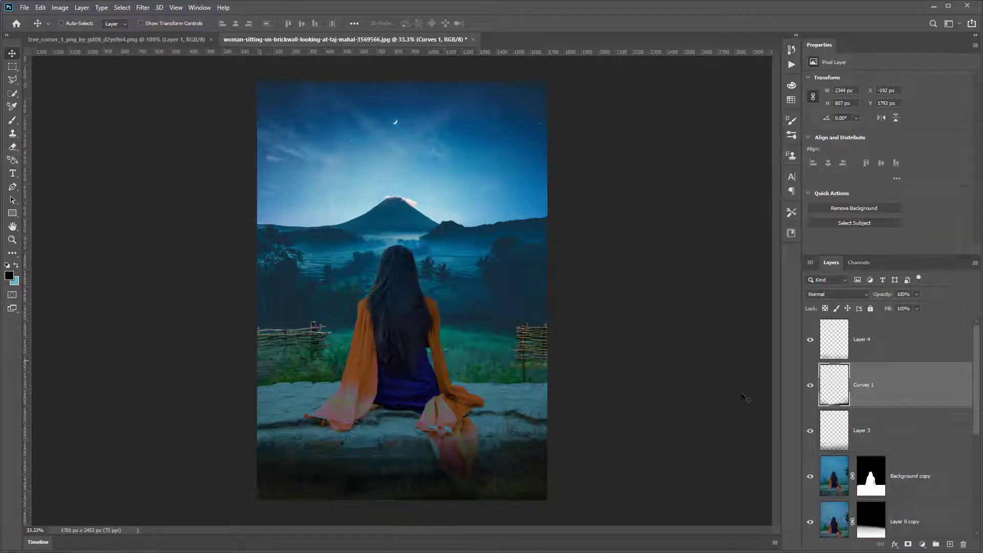
Group Layer 4, Curves 1 and Layer 3 into a layer group named grass
click(880, 434)
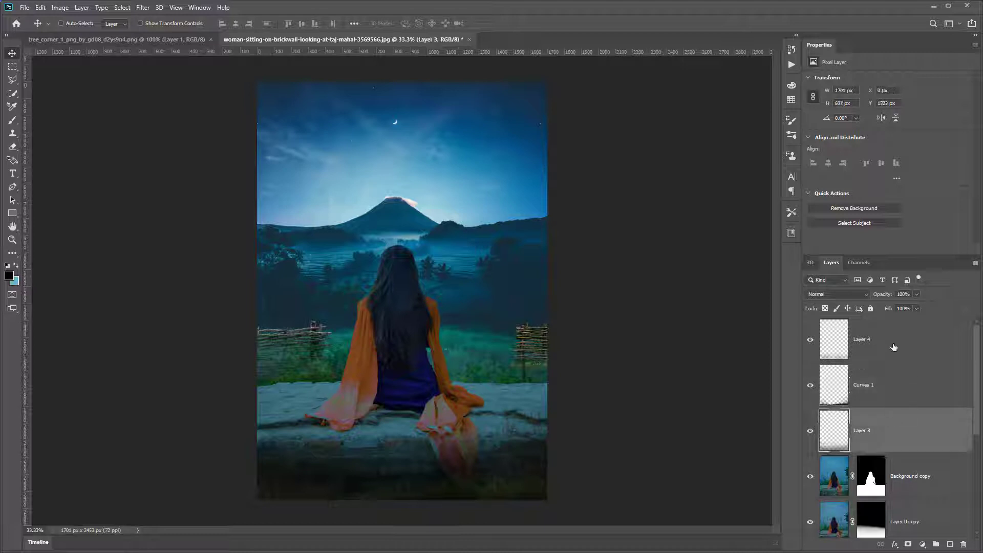
click(895, 349)
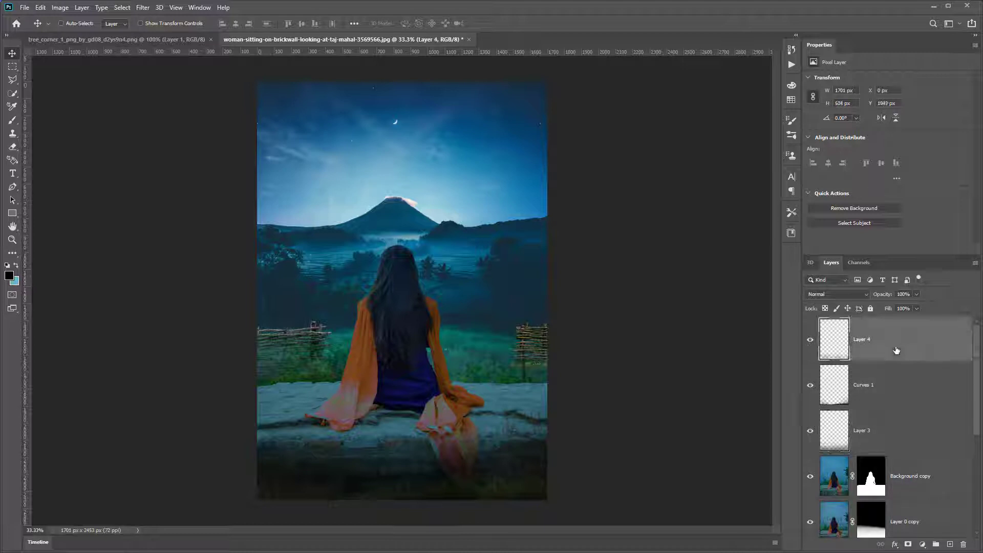
shift+click(914, 427)
right_click(936, 422)
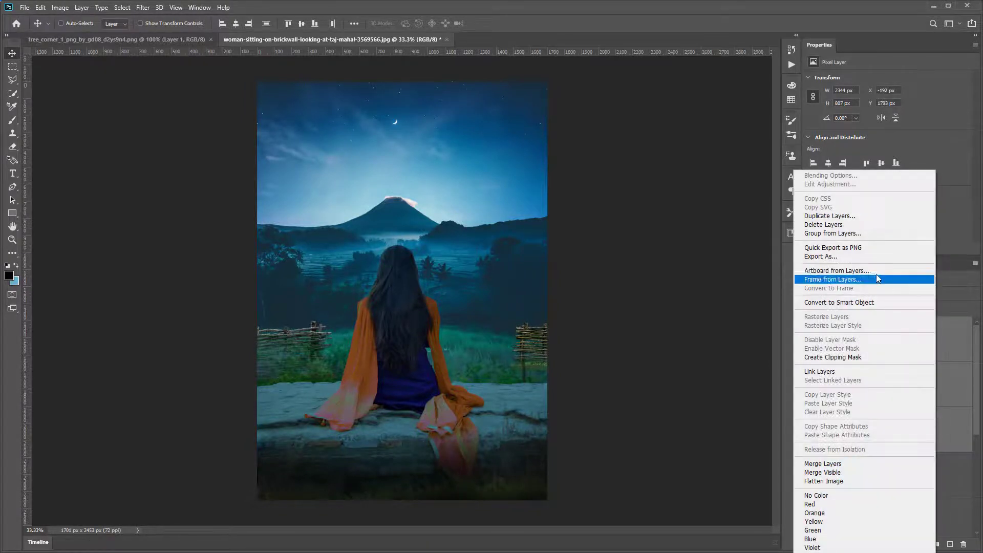
click(846, 232)
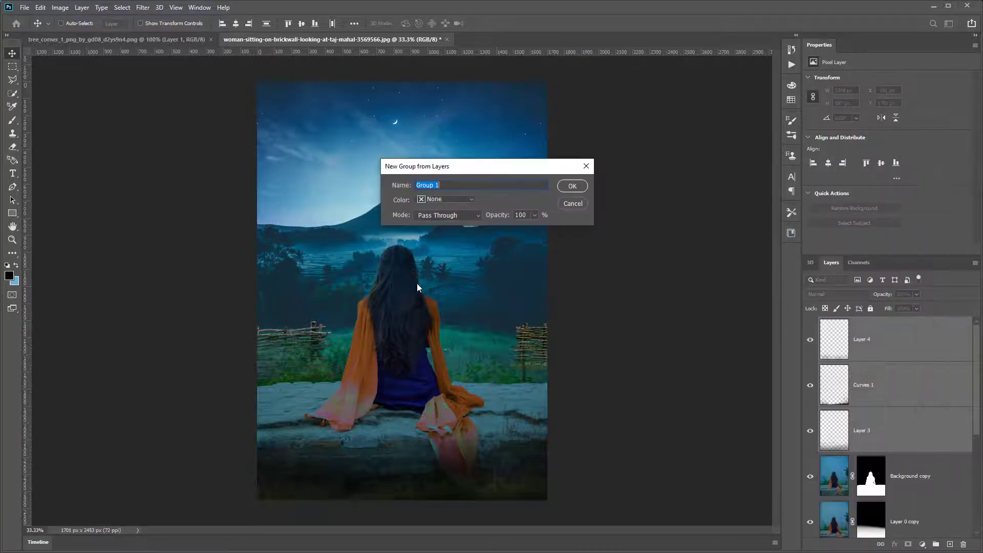
text(grass)
click(572, 185)
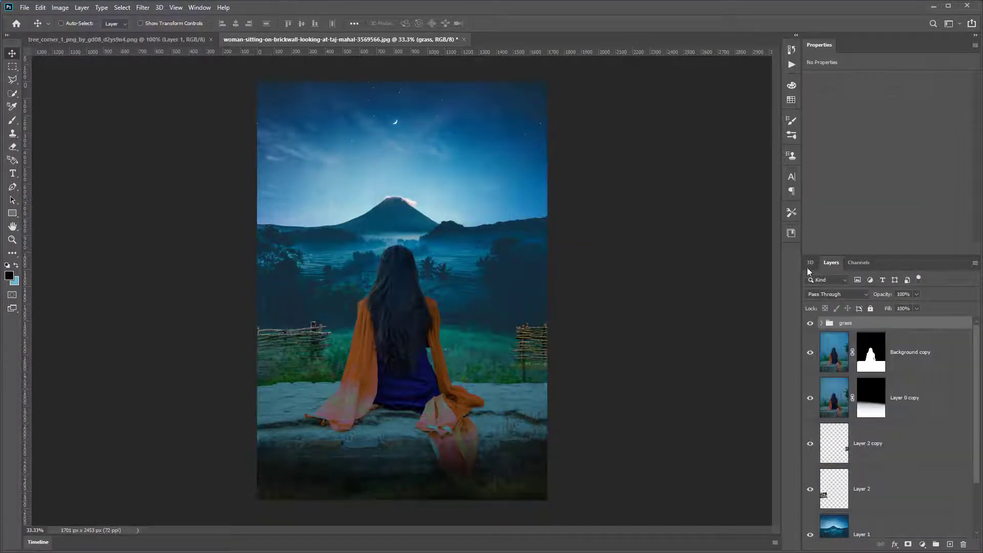
Set the opacity of Layer 3 inside the grass group to 82%
click(810, 324)
click(810, 325)
click(824, 324)
click(858, 355)
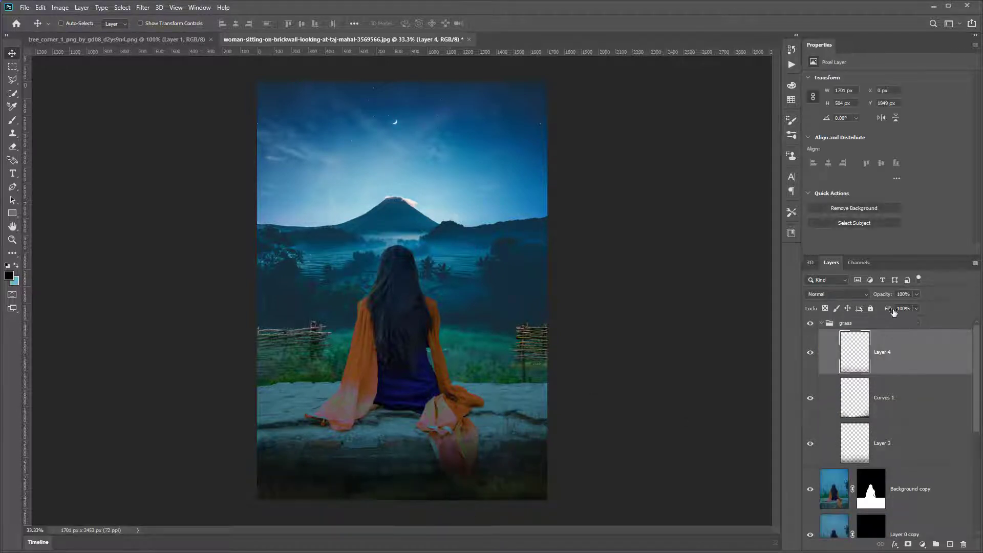
click(856, 441)
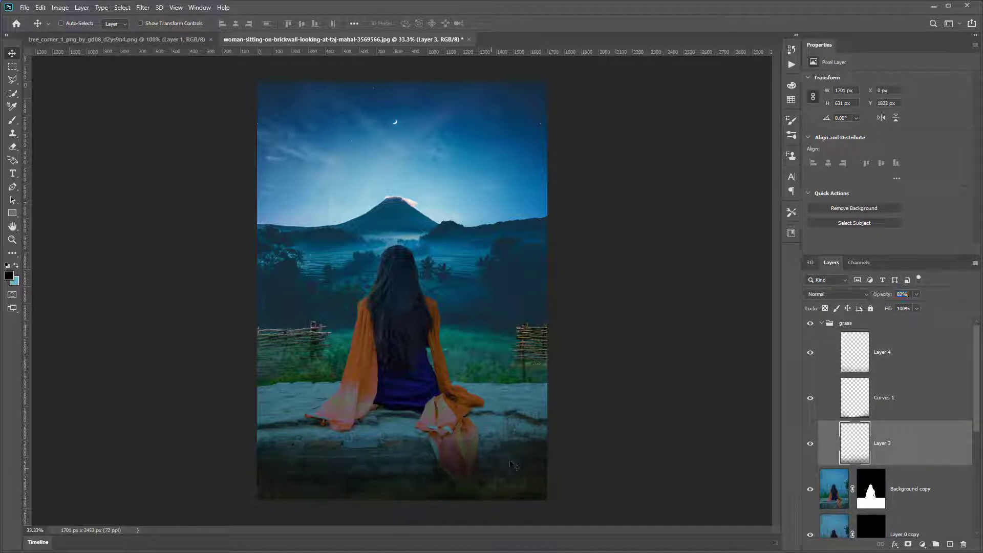
click(822, 324)
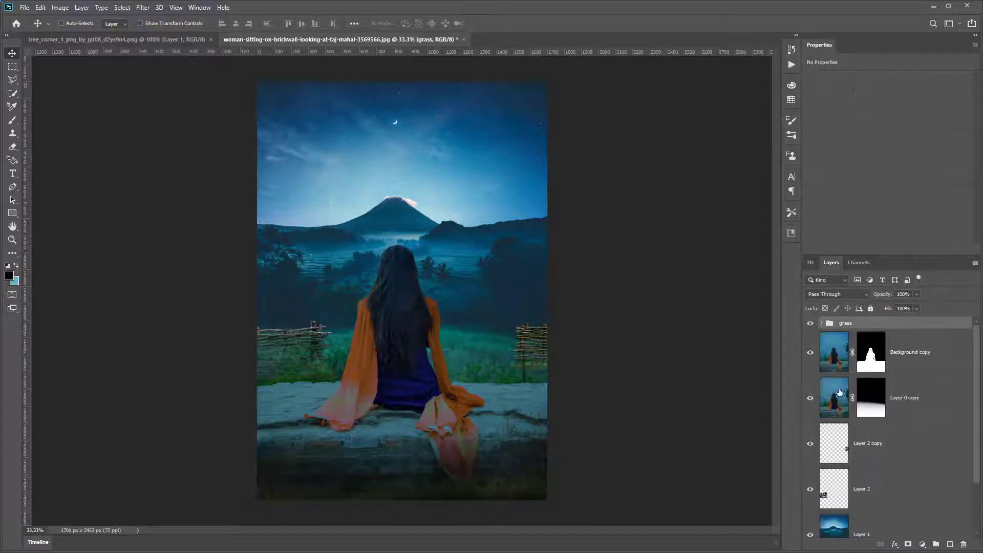
Add a Curves adjustment above Background copy, pull its RGB shadows down to darken, and clip it to that layer
click(842, 344)
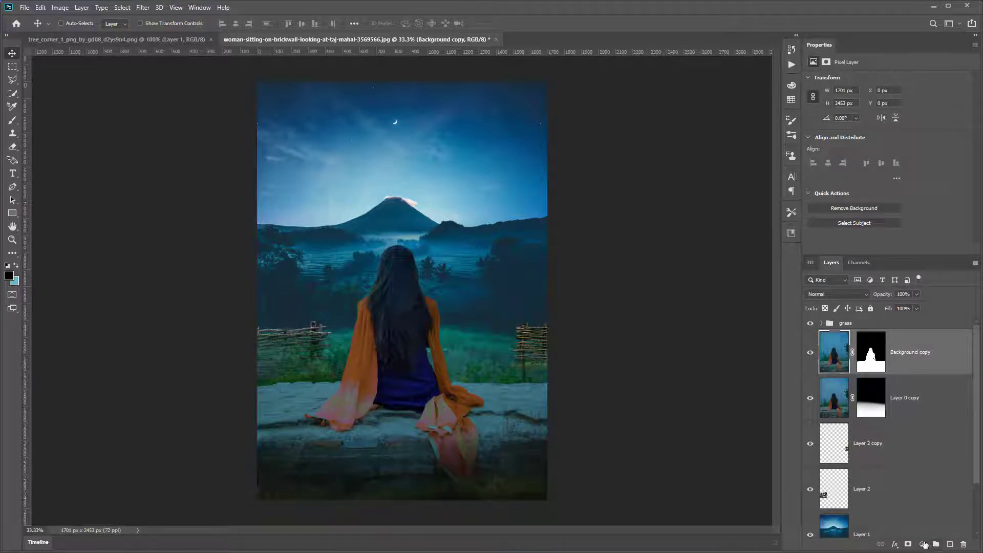
click(923, 544)
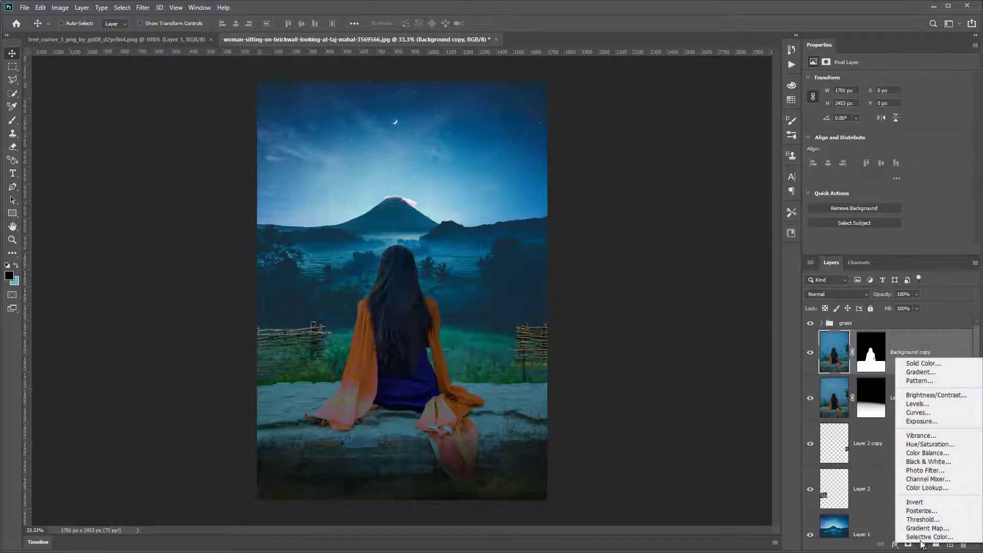
click(925, 414)
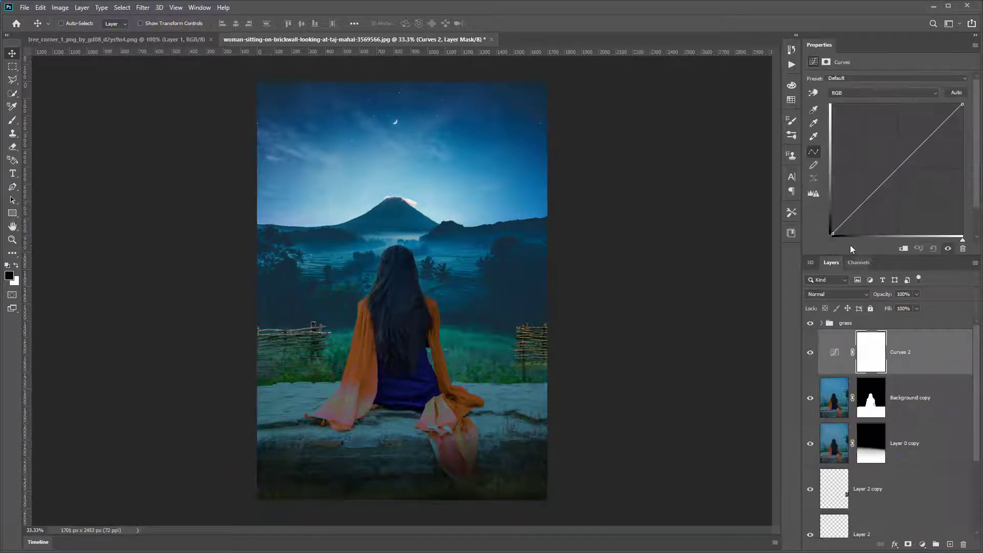
drag(861, 205, 862, 214)
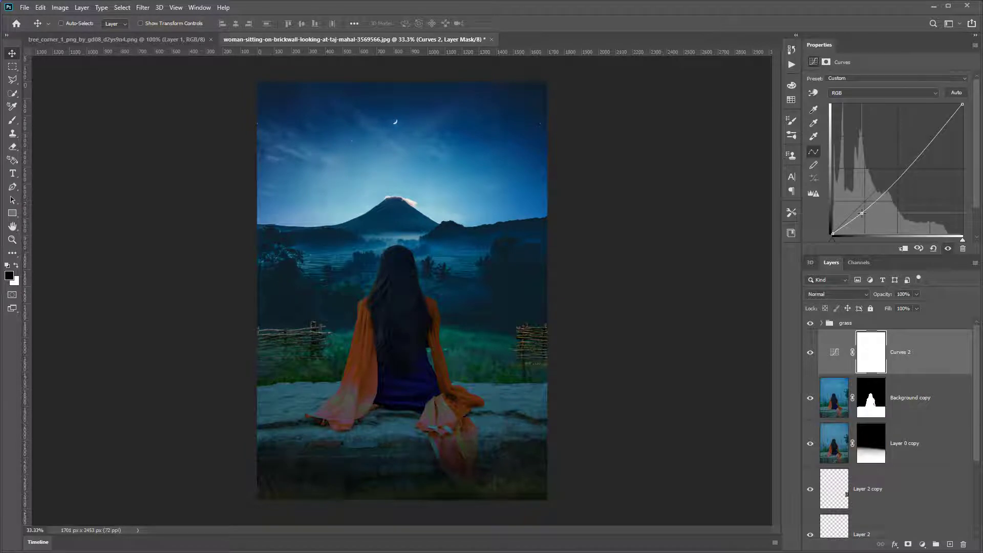
click(903, 249)
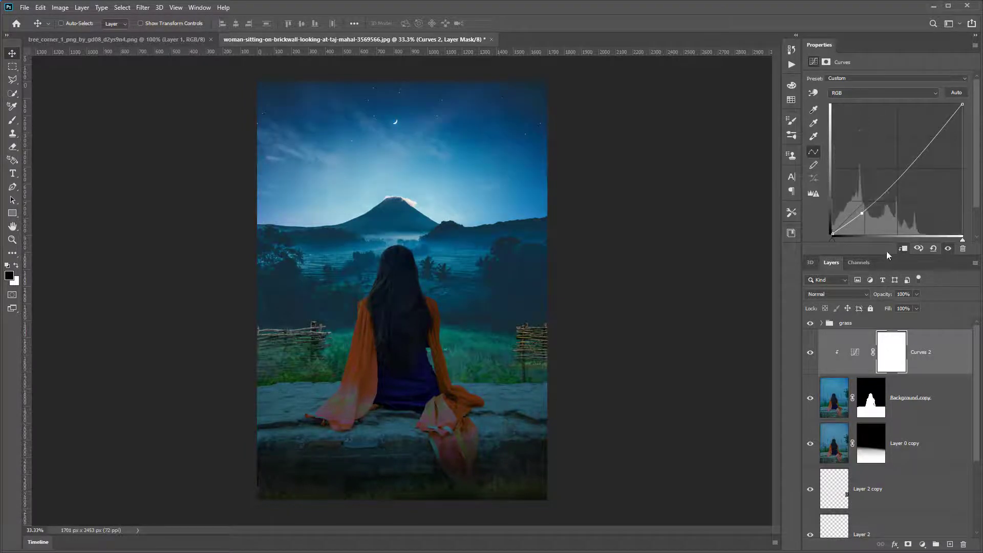
Flatten the clipped RGB curve by lowering its white endpoint and darkening the shadow point, keeping the black endpoint at the baseline
drag(833, 233, 828, 229)
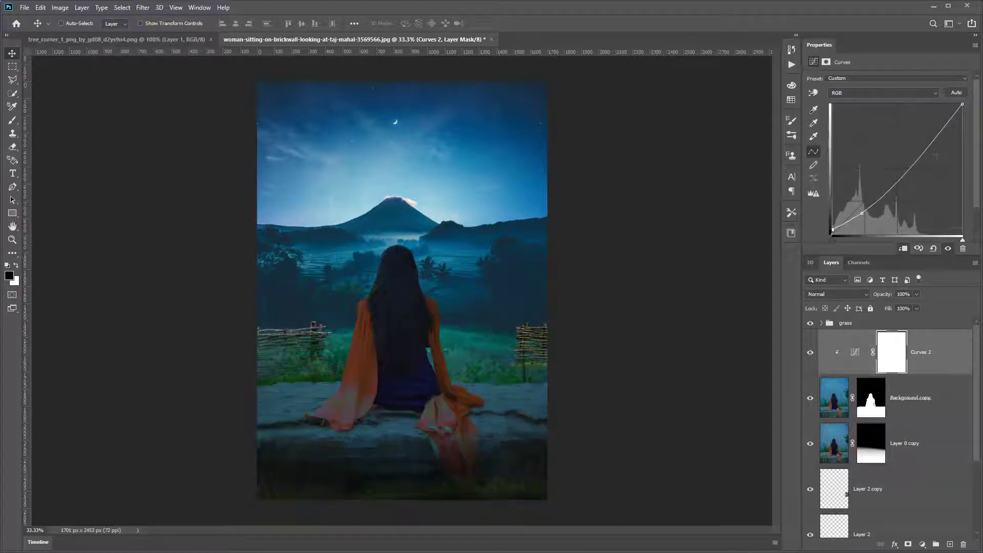
drag(962, 105, 962, 144)
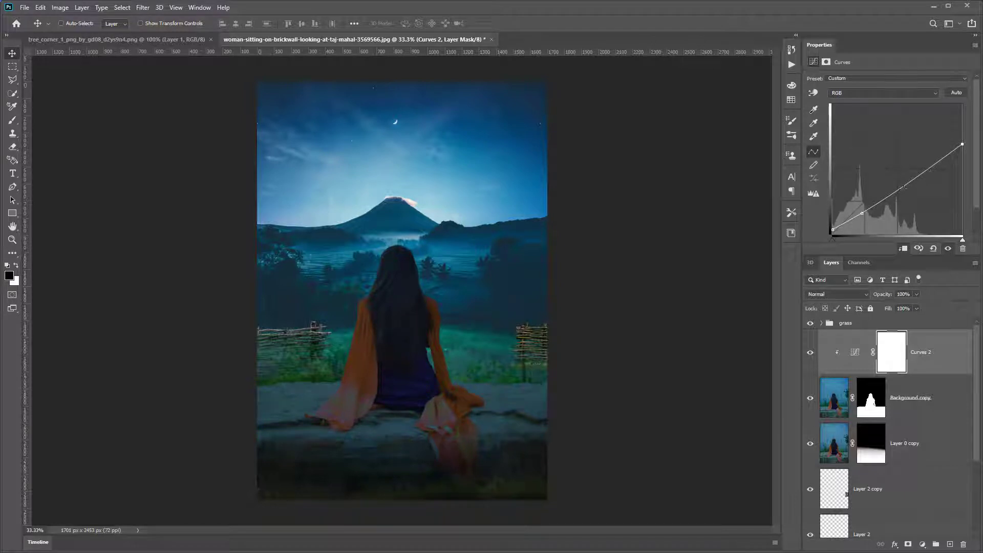
click(864, 214)
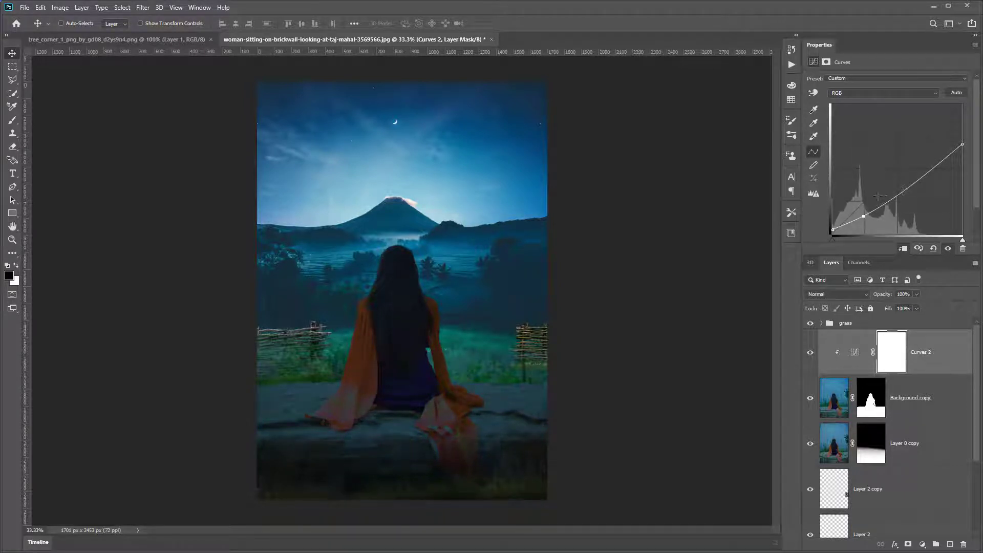
drag(834, 229, 833, 237)
drag(962, 145, 962, 129)
Boost the Green channel slightly and lower the Blue channel's white endpoint in Curves 2, comparing the image with and without the adjustment
click(893, 93)
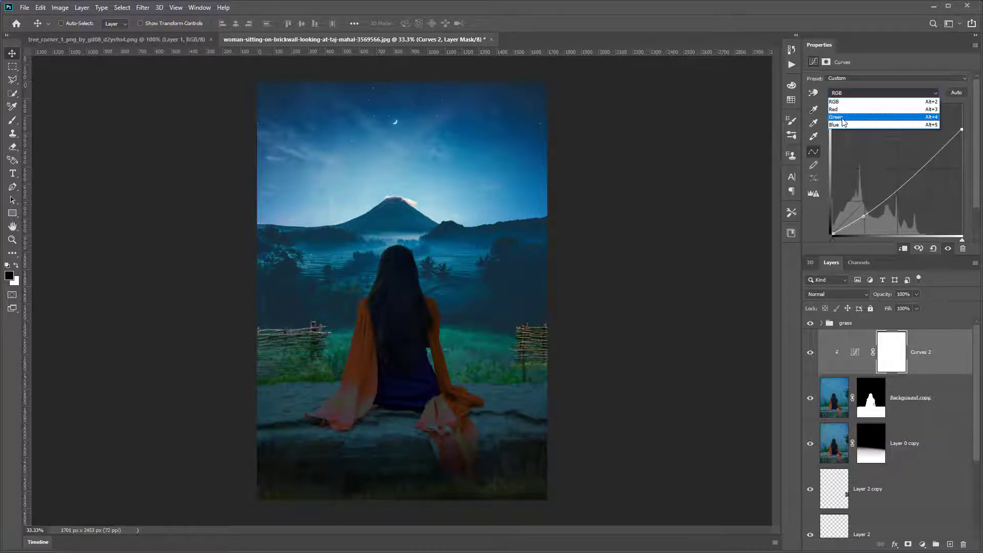
click(843, 117)
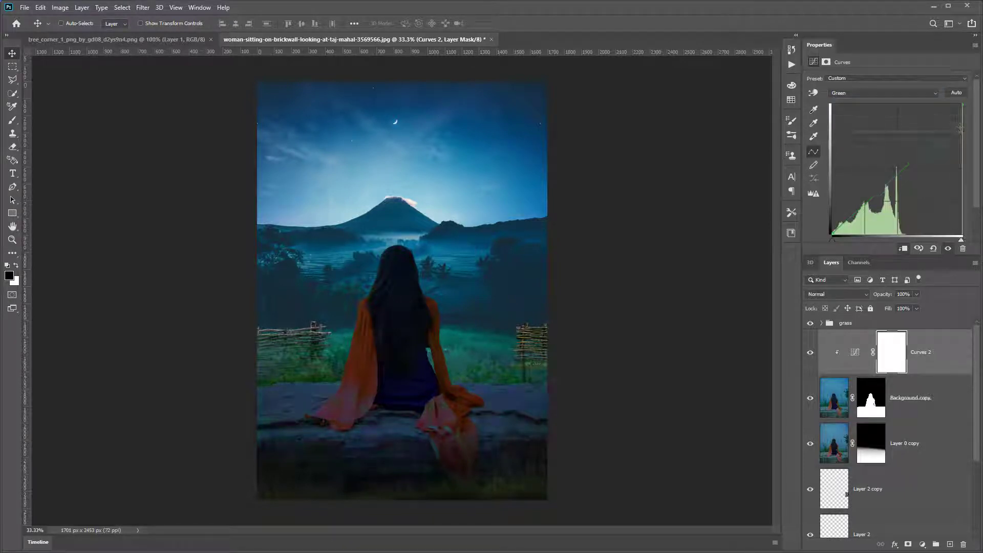
drag(963, 105, 950, 103)
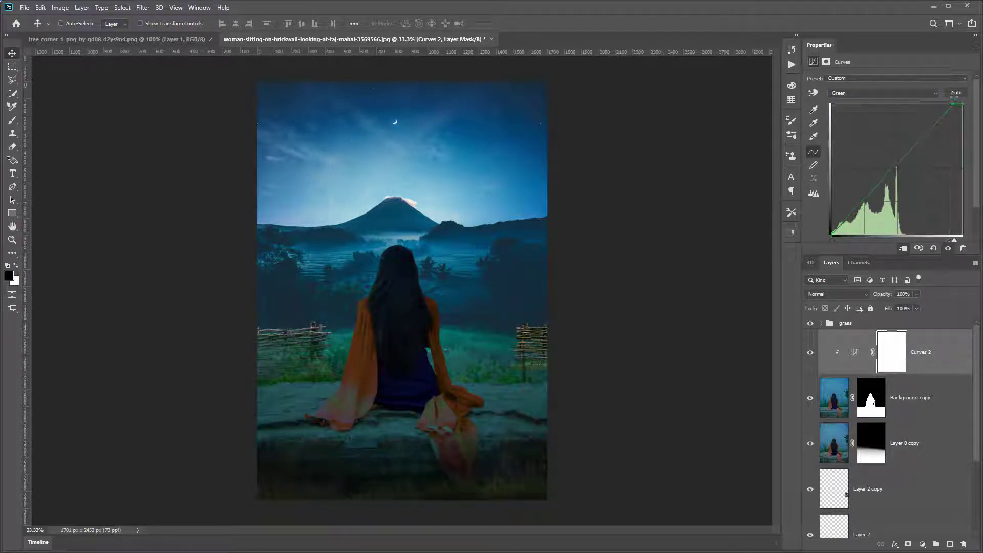
click(904, 94)
click(845, 126)
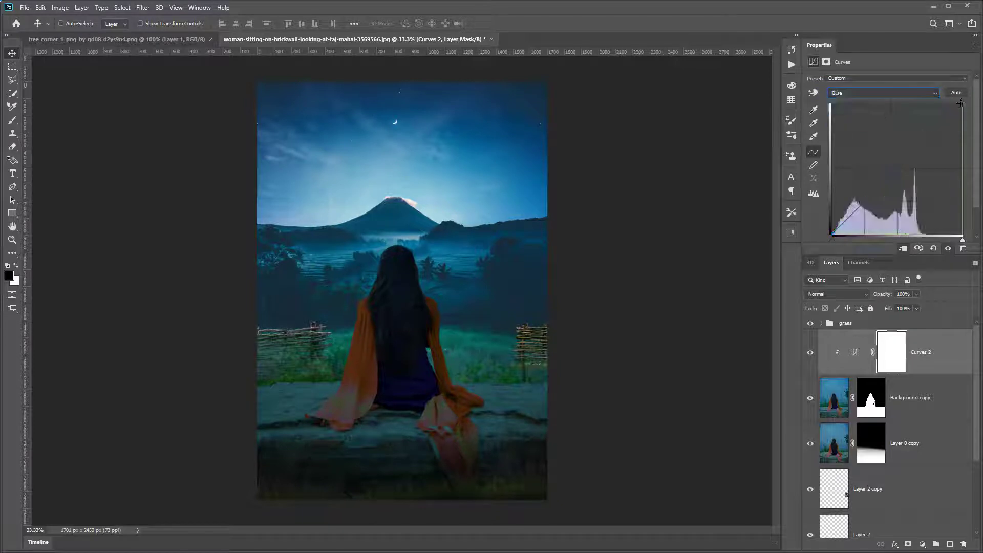
drag(963, 112, 964, 115)
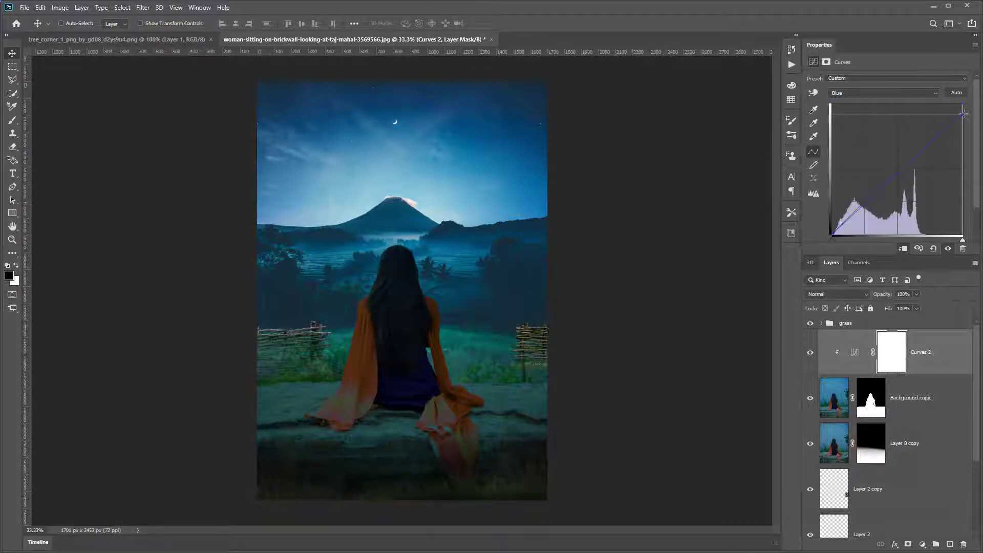
click(810, 356)
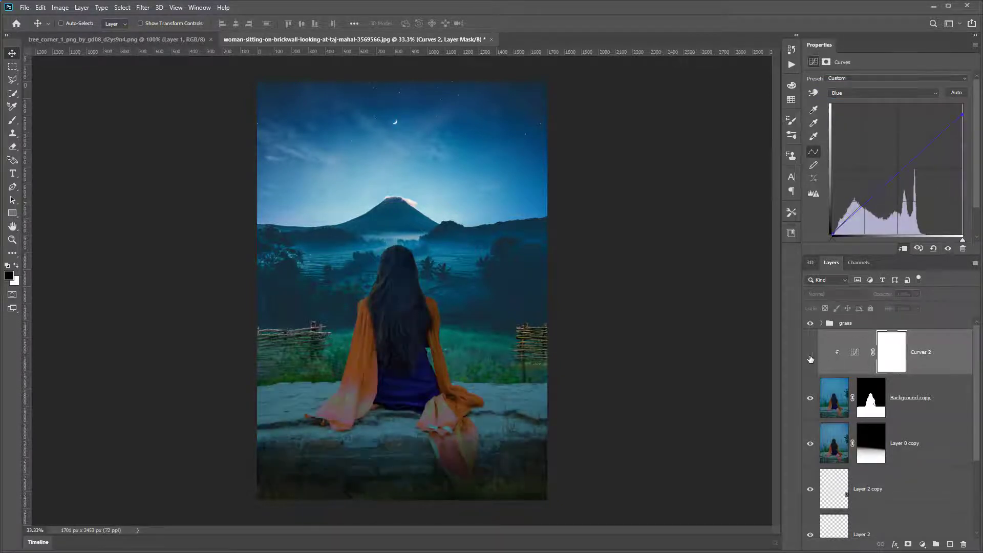
click(809, 356)
Add a second Curves adjustment above Curves 2, darken its RGB shadows and midtones, and clip it to Background copy
key(ctrl+plus)
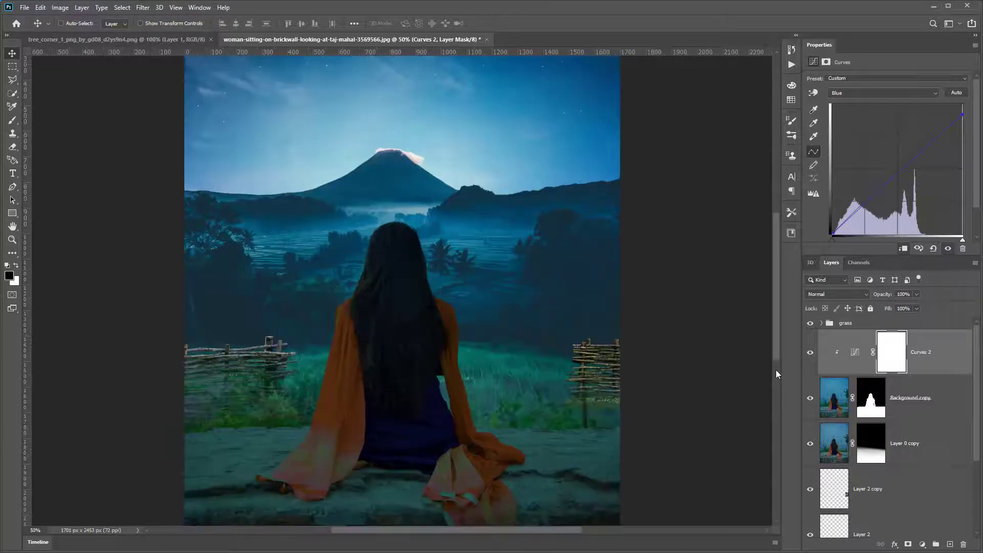
click(923, 545)
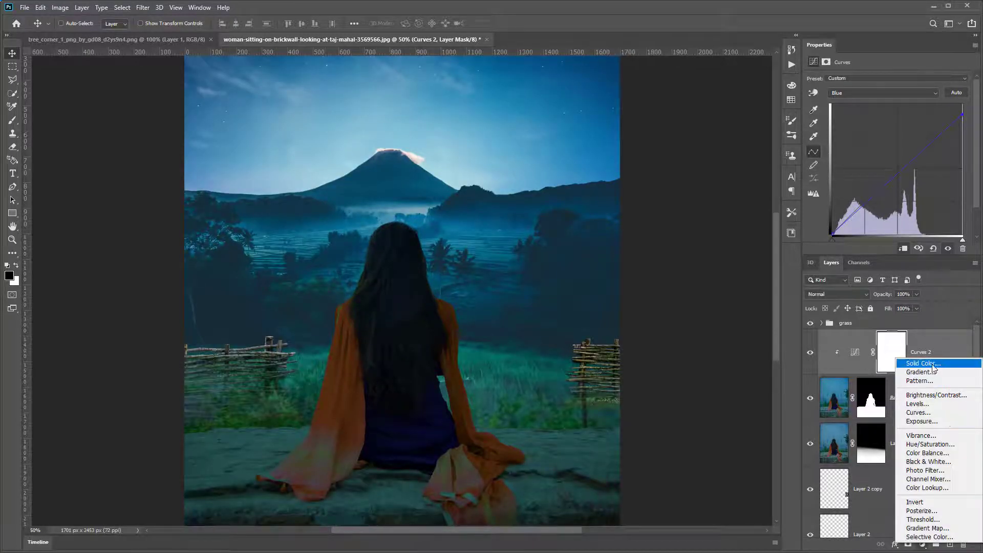
click(925, 412)
drag(861, 209, 874, 213)
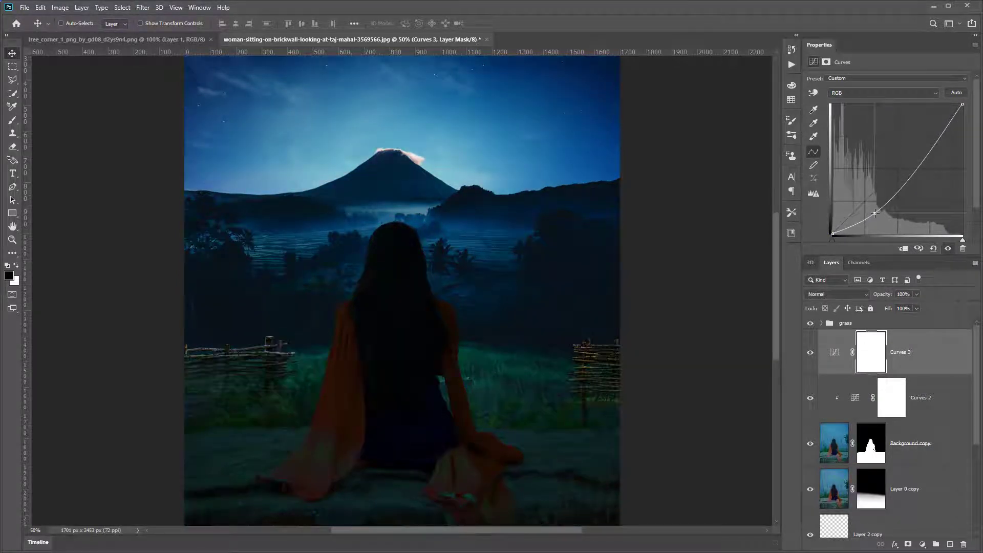
drag(874, 213, 871, 210)
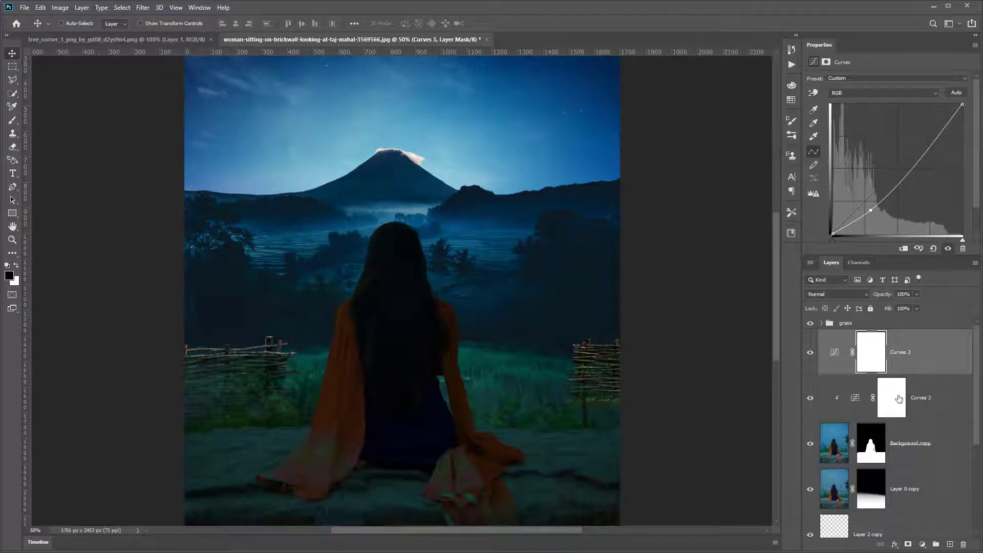
click(904, 249)
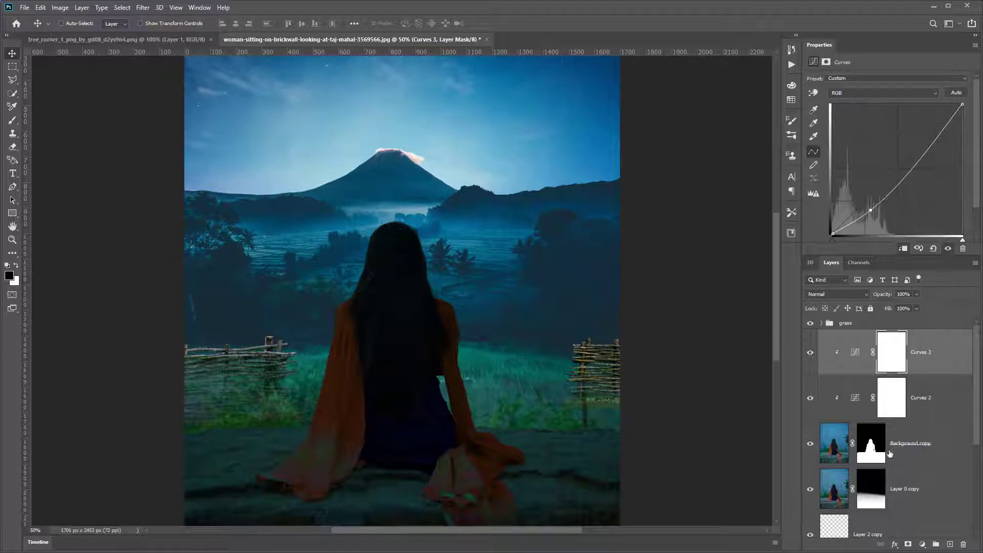
right_click(900, 362)
right_click(935, 344)
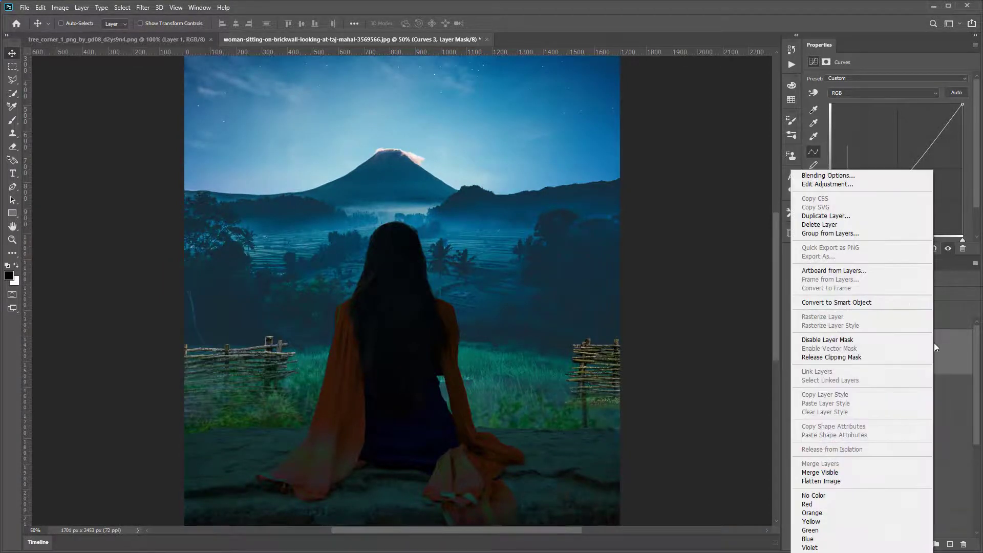
click(951, 350)
key(ctrl+i)
key(ctrl+plus)
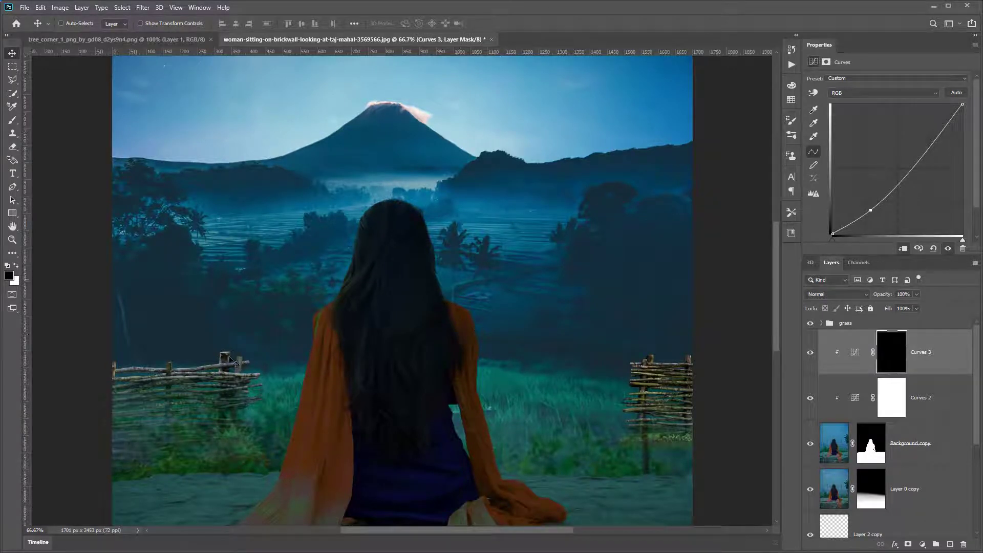
key(ctrl+i)
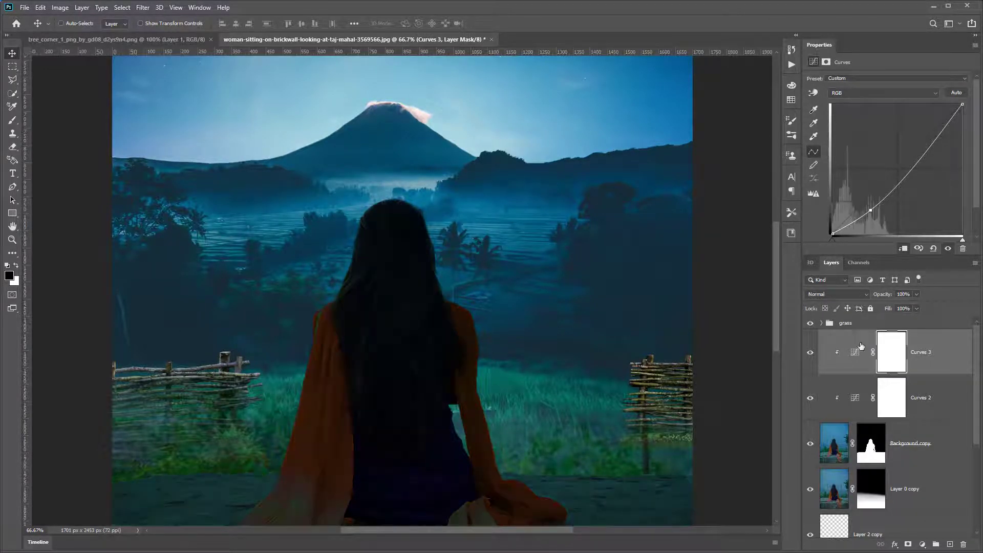
Reduce the brush to 175 px and dab black at 21% opacity over the woman's head on the Curves 3 mask
key(b)
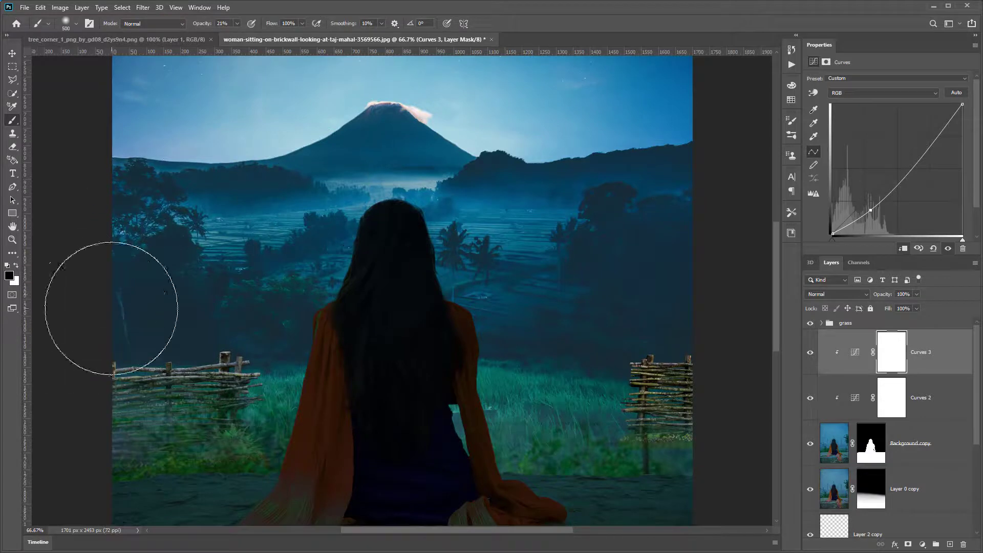
key(bracketleft)
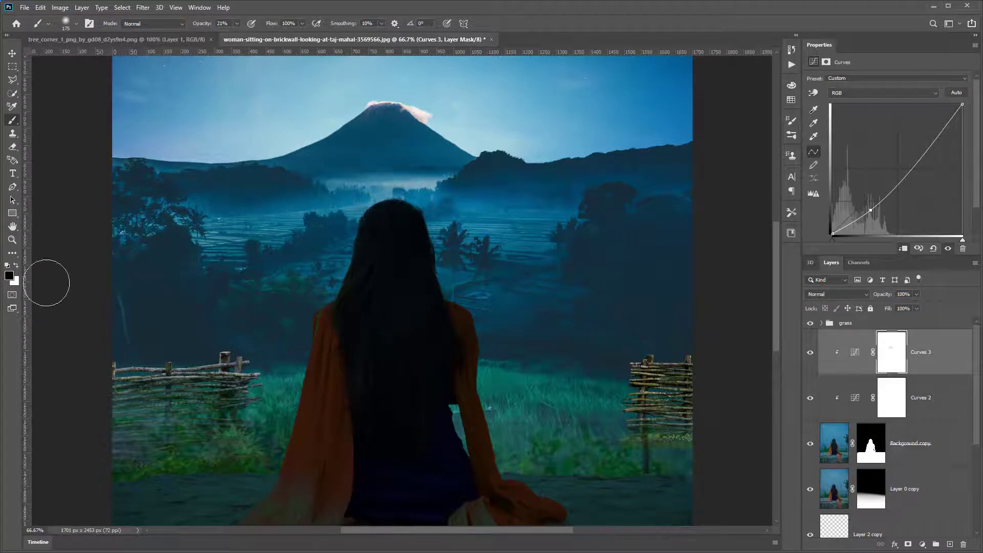
click(17, 269)
key(ctrl+i)
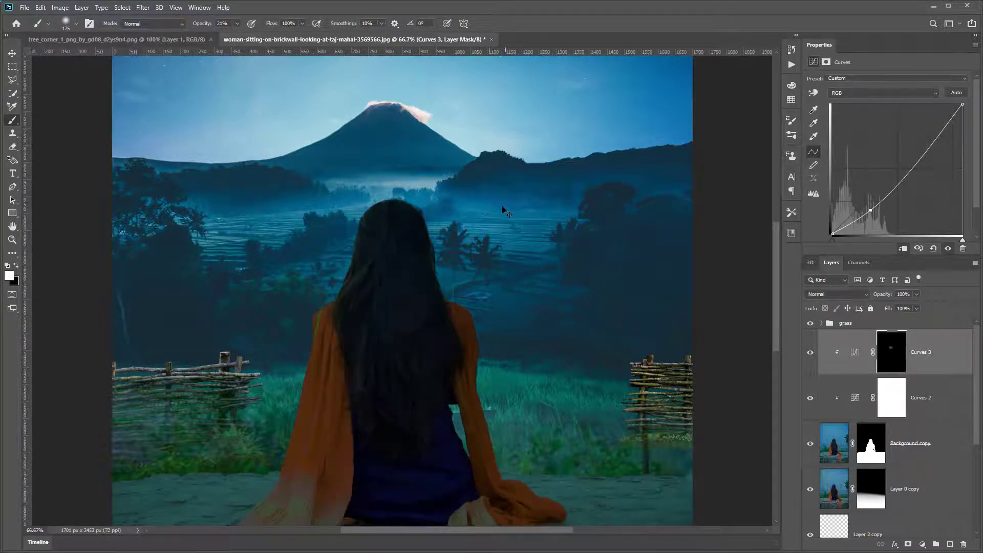
key(ctrl+i)
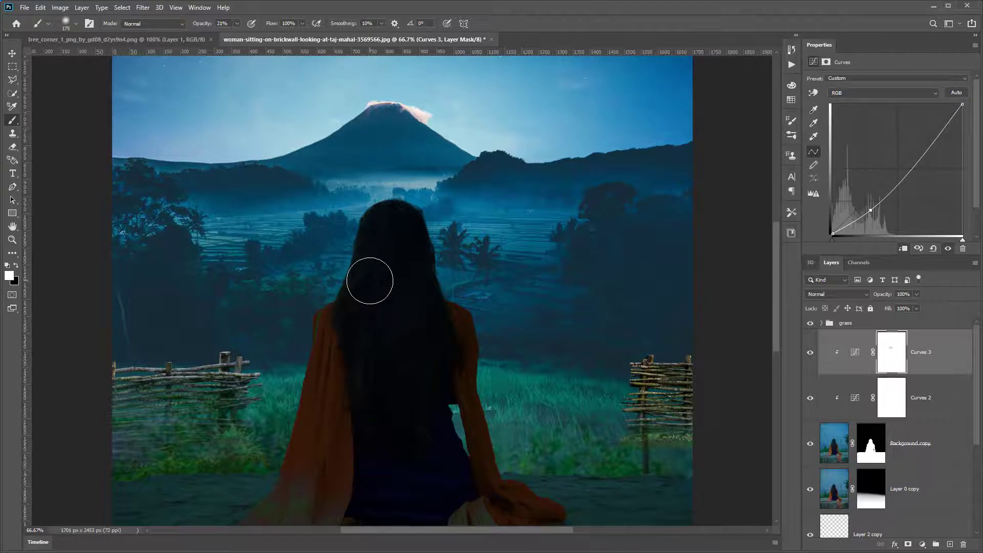
key(ctrl+i)
key(ctrl+i)
key(x)
Paint black on the Curves 3 mask along the woman's head and left shoulder with a smaller brush, raising its opacity to 100%
key(bracketleft)
key(bracketleft)
key(bracketleft)
drag(374, 195, 410, 202)
drag(203, 26, 256, 28)
mouse_move(369, 206)
mouse_down()
mouse_move(438, 201)
mouse_move(374, 201)
mouse_move(402, 219)
mouse_move(377, 196)
mouse_move(324, 285)
mouse_up()
Continue the black masking on Curves 3 with a 150 px brush along both arms and the wall's upper edge
key(bracketright)
key(bracketright)
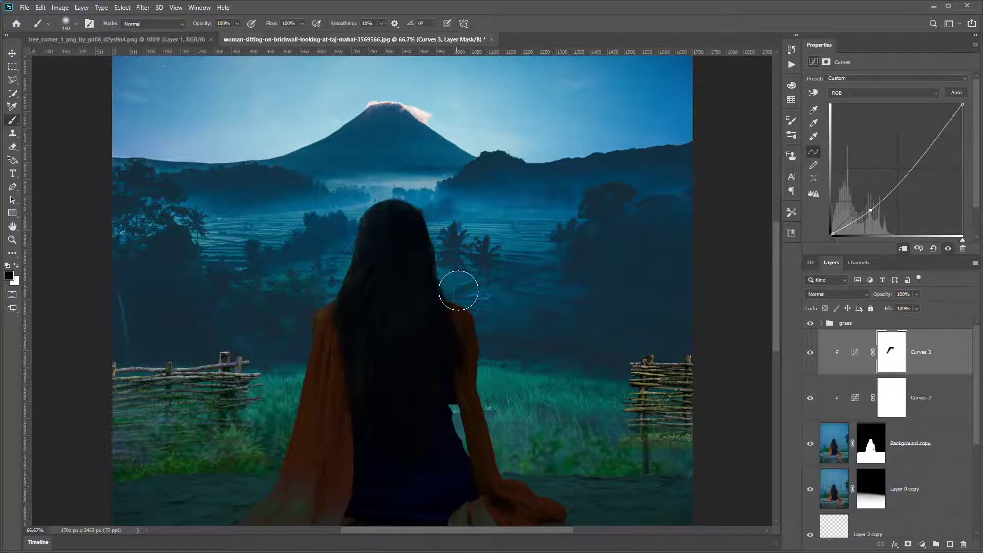
mouse_move(458, 291)
mouse_down()
mouse_move(468, 302)
mouse_move(705, 105)
mouse_up()
mouse_move(551, 141)
mouse_down()
mouse_move(525, 251)
mouse_move(70, 355)
mouse_up()
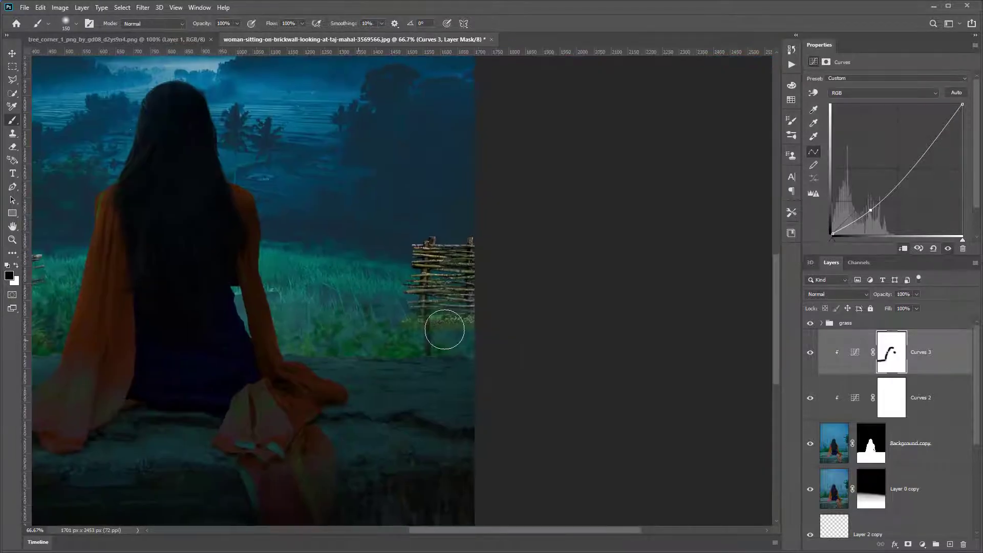
mouse_move(484, 338)
mouse_down()
mouse_move(281, 323)
mouse_move(275, 255)
mouse_move(243, 177)
mouse_move(505, 235)
mouse_up()
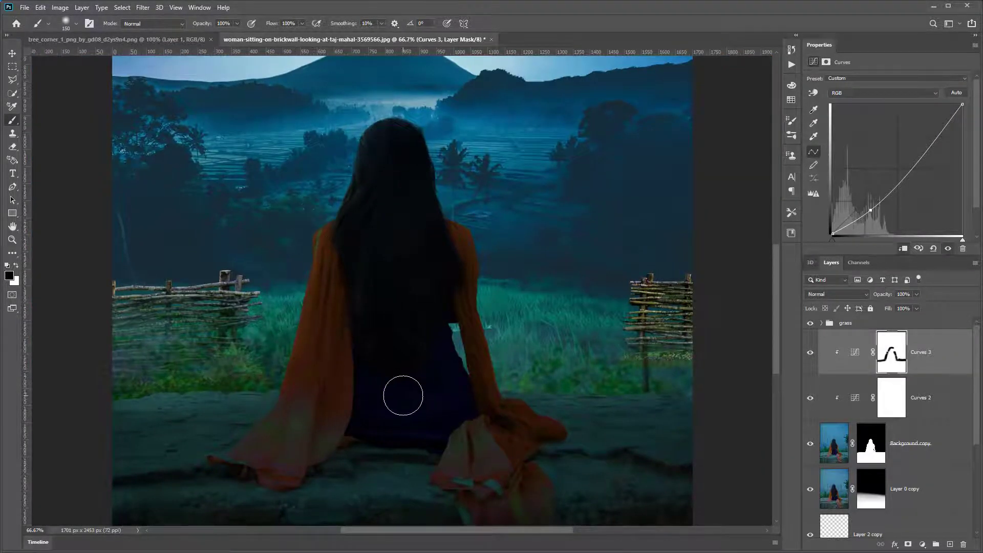
Lower the brush opacity to 50% and mask Curves 3 softly over the orange fabric beside the woman
key(5)
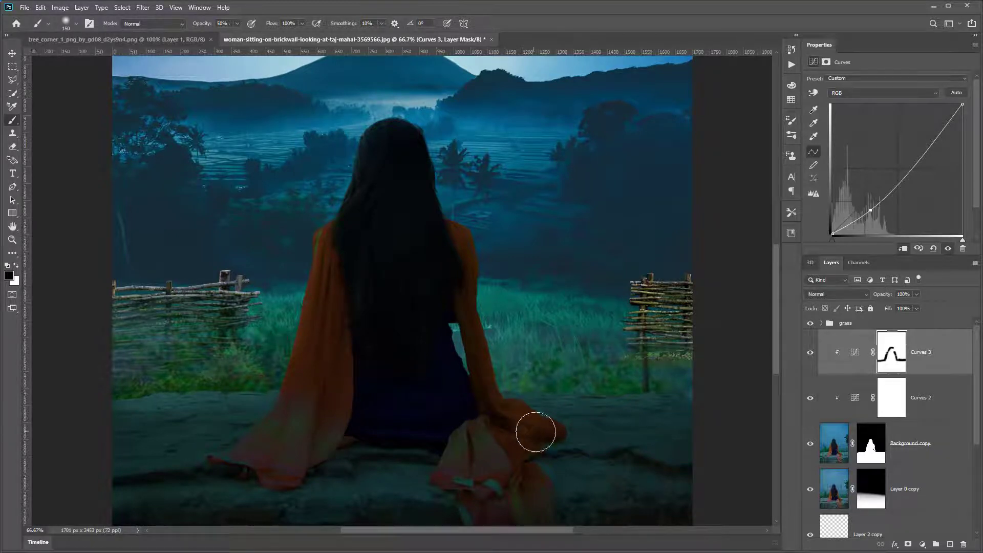
drag(308, 420, 286, 413)
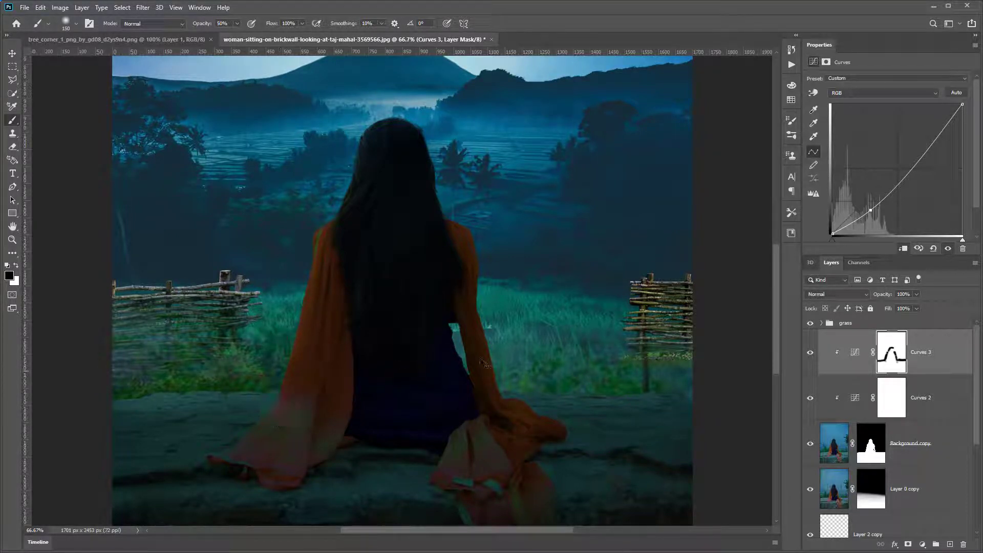
drag(565, 281, 609, 324)
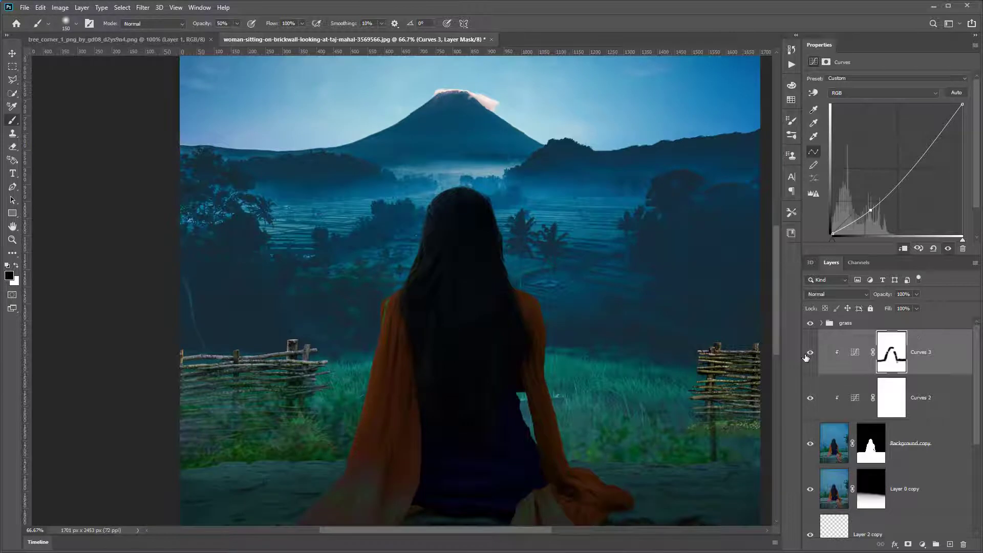
Compare the Curves 3 effect, then add another Curves adjustment above it, raising the RGB midtones and bringing the white point inward
click(808, 353)
click(808, 354)
click(923, 543)
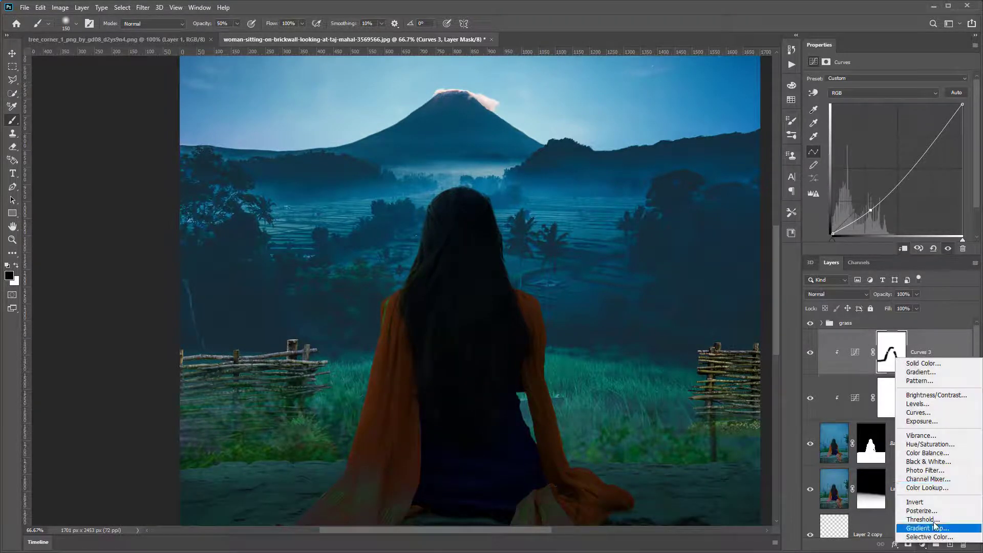
click(918, 412)
drag(891, 176, 880, 155)
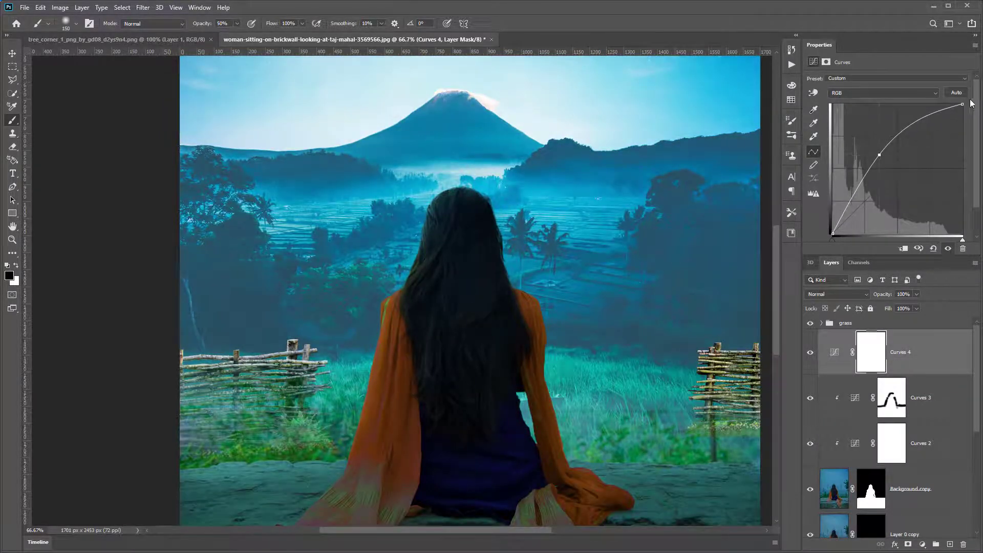
drag(963, 104, 927, 104)
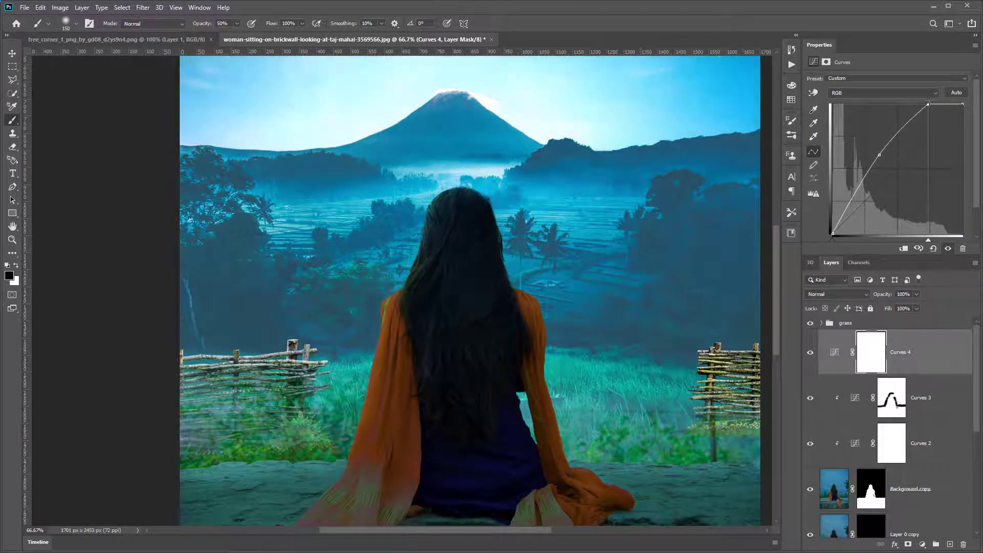
drag(880, 153, 876, 155)
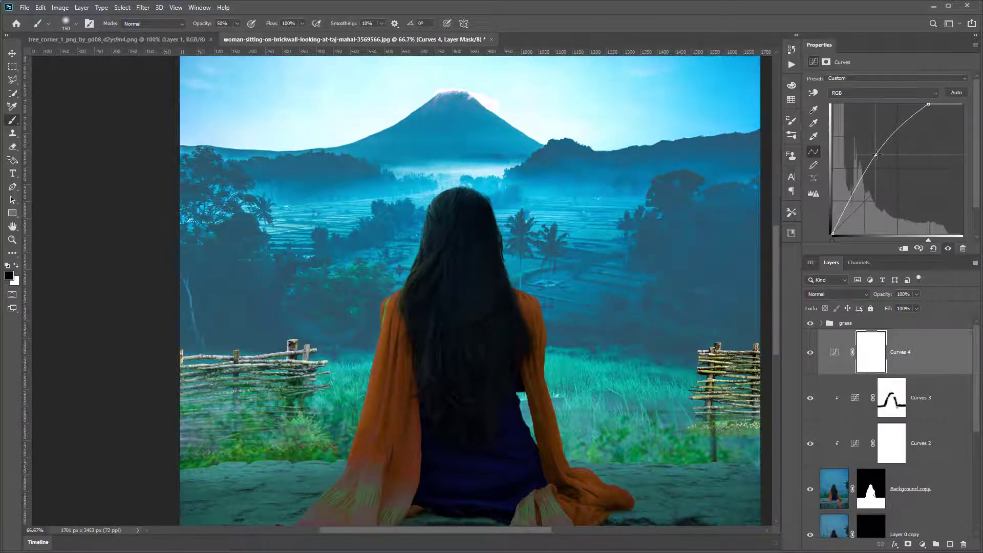
Raise the Green channel's midtones on Curves 4 and bring its white point inward
click(863, 94)
click(865, 120)
mouse_move(894, 173)
mouse_down()
mouse_move(880, 155)
mouse_move(890, 159)
mouse_up()
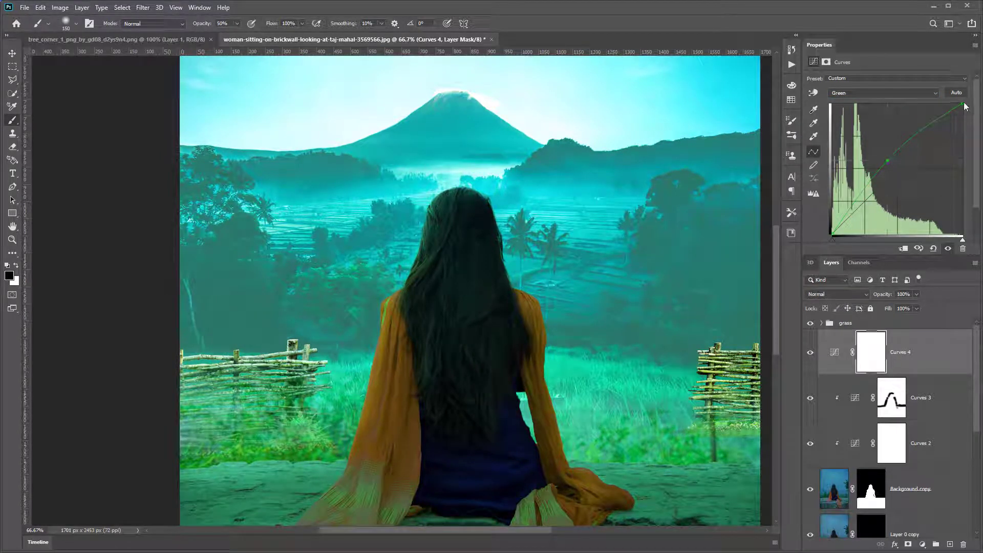
drag(962, 104, 937, 104)
drag(887, 160, 879, 154)
Brighten the Blue channel on Curves 4 with a lifted midpoint and inset white point, and raise the Green midpoint further
click(884, 93)
click(871, 123)
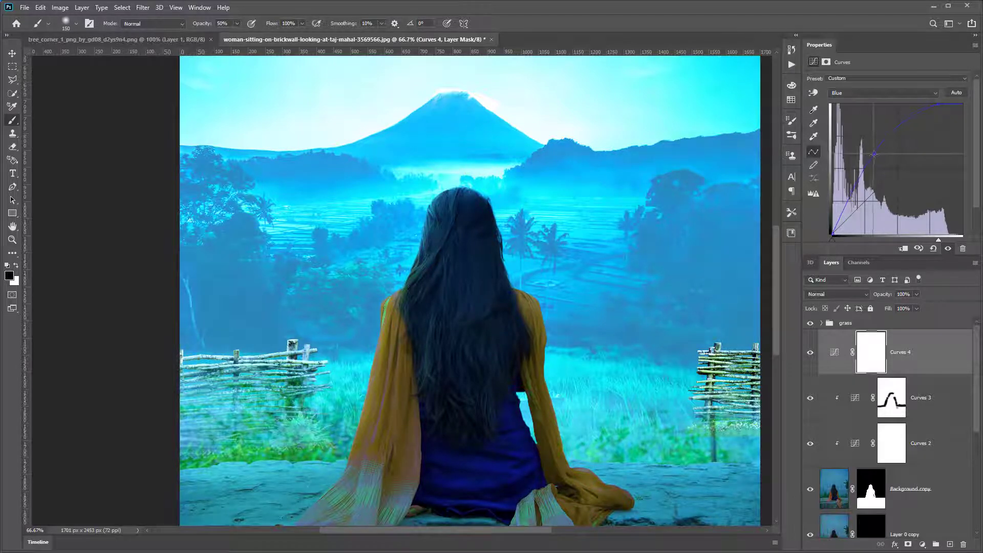
click(877, 94)
click(878, 103)
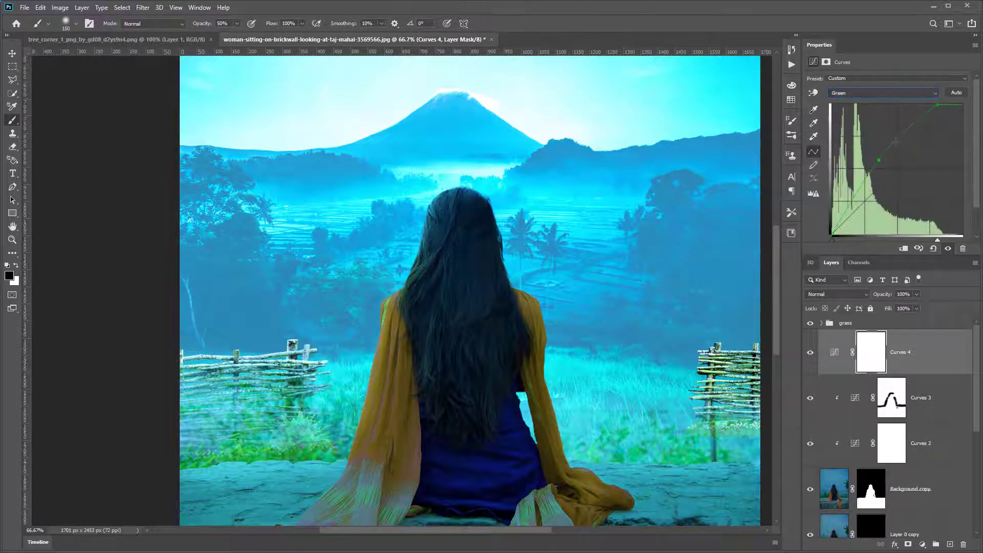
drag(869, 158, 869, 157)
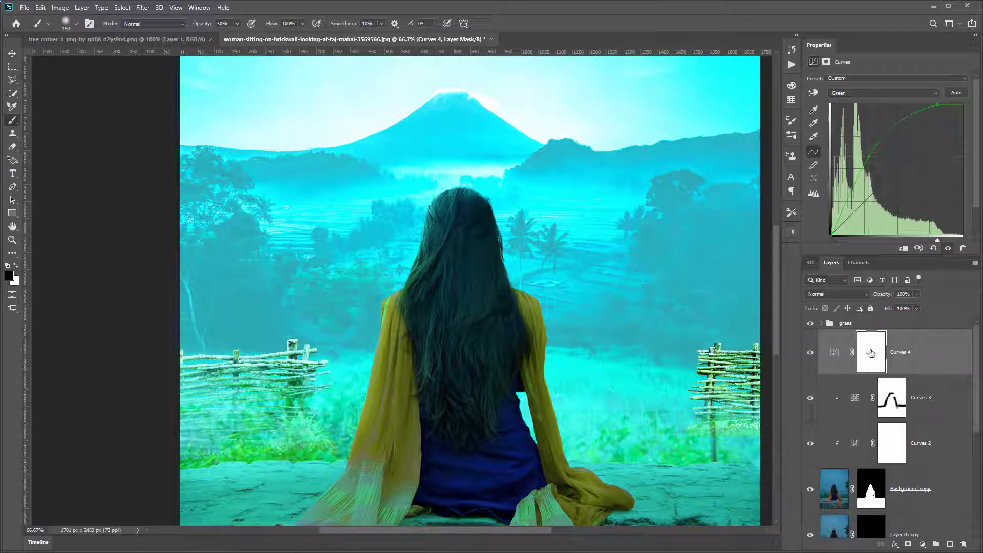
Clip Curves 4 to the woman's layer and invert its mask to black
click(905, 249)
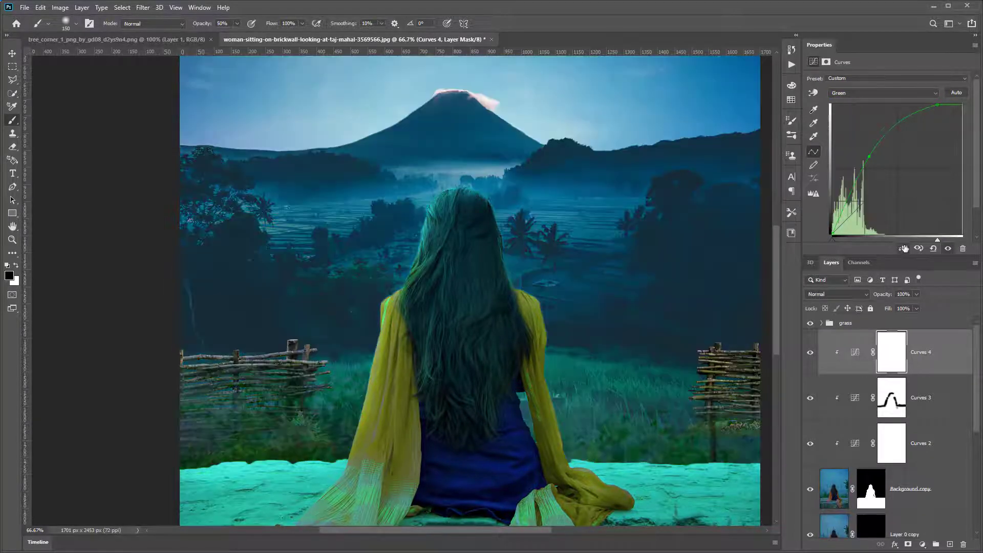
click(901, 363)
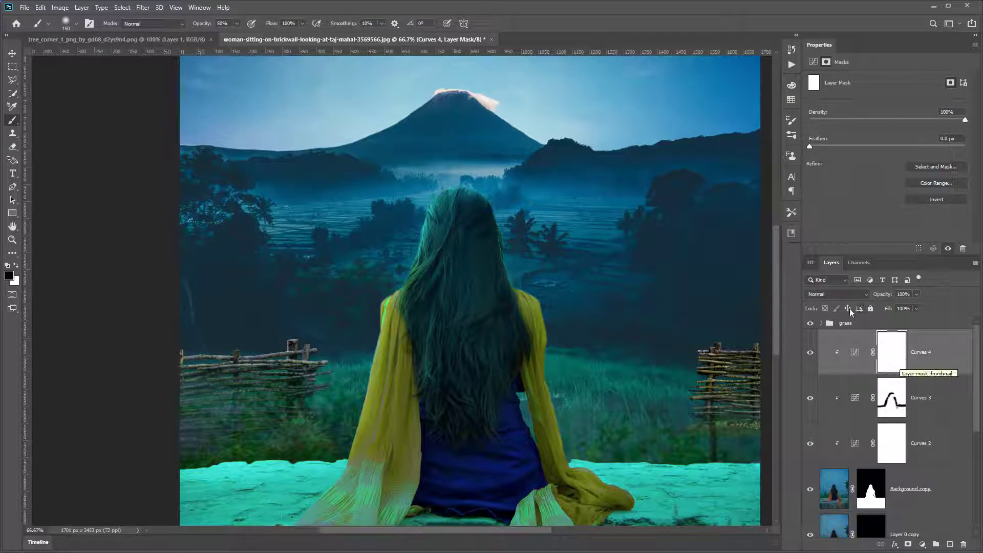
key(ctrl+i)
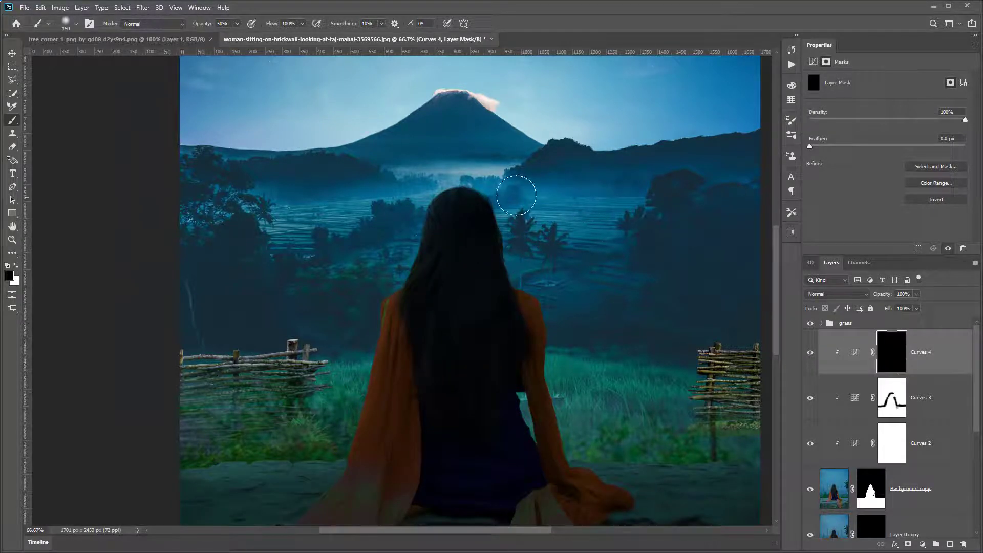
Reduce the brush to 100 px and paint white at 50% opacity over the top of the woman's head on the Curves 4 mask
key(ctrl+1)
key(bracketleft)
key(bracketleft)
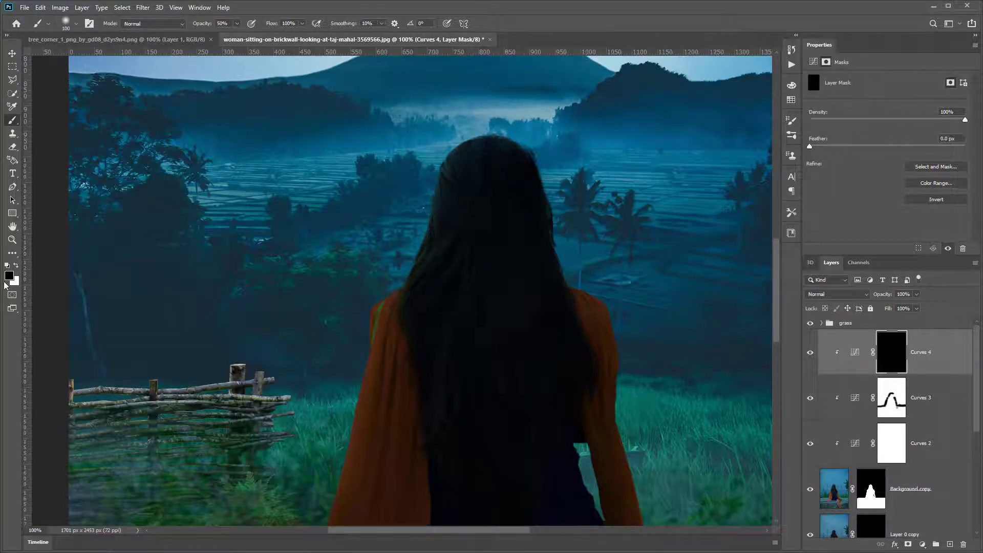
key(x)
mouse_move(492, 117)
mouse_down()
mouse_move(422, 152)
mouse_move(495, 110)
mouse_move(550, 143)
mouse_up()
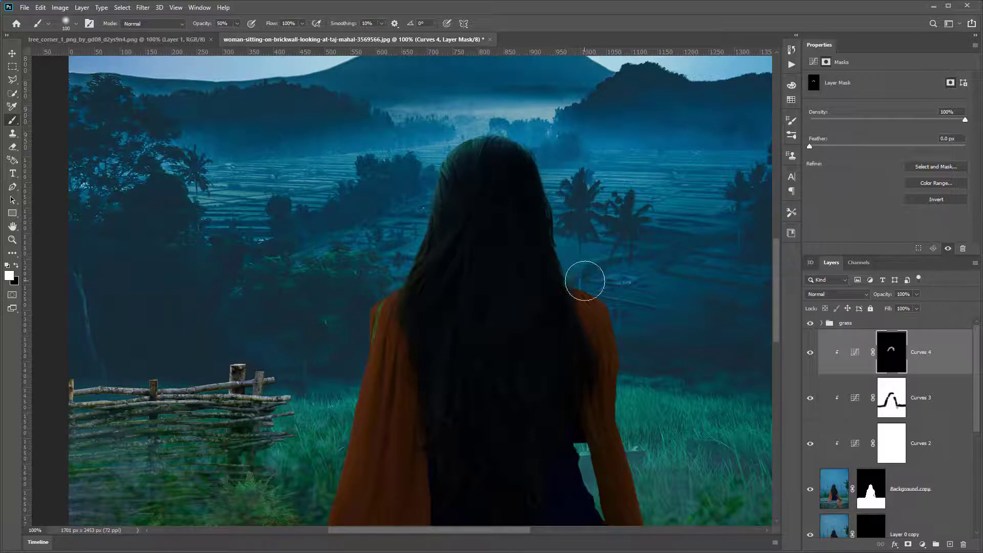
Continue the white painting on the Curves 4 mask along the woman's shoulders and arms and the wall's upper edge
mouse_move(386, 290)
mouse_down()
mouse_move(377, 305)
mouse_move(461, 120)
mouse_move(329, 296)
mouse_move(160, 309)
mouse_move(367, 312)
mouse_up()
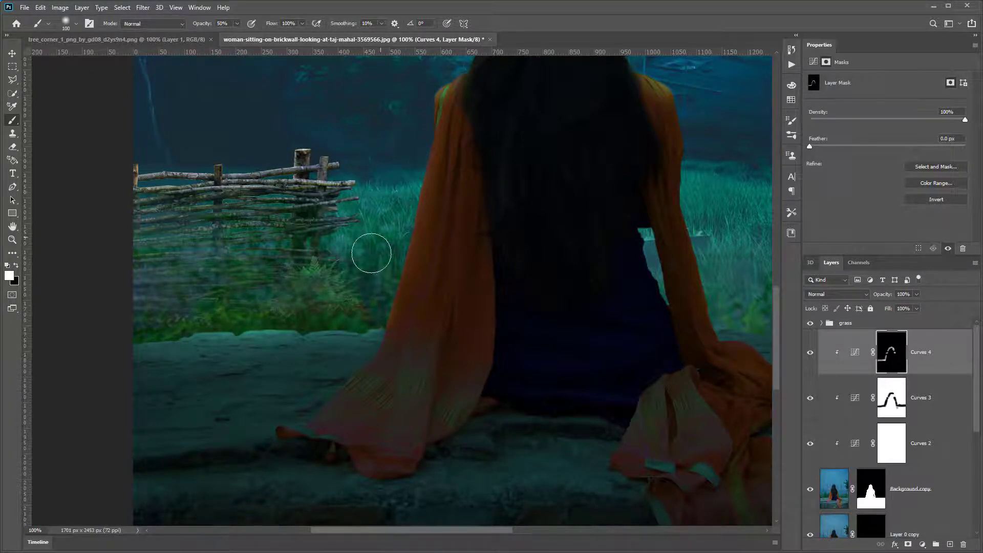
drag(524, 255, 210, 251)
click(415, 309)
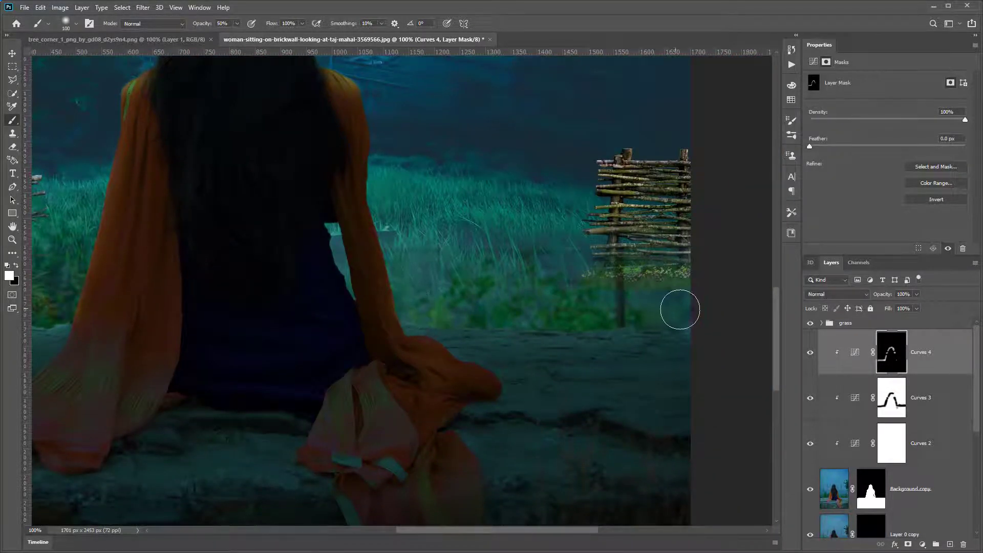
shift+click(690, 313)
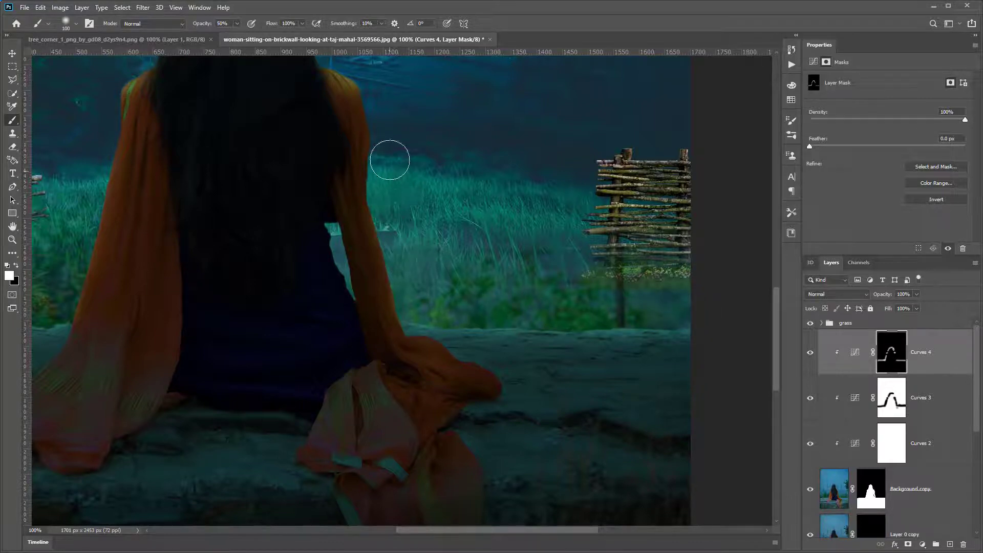
scroll(465, 257, up, 1)
scroll(516, 288, down, 2)
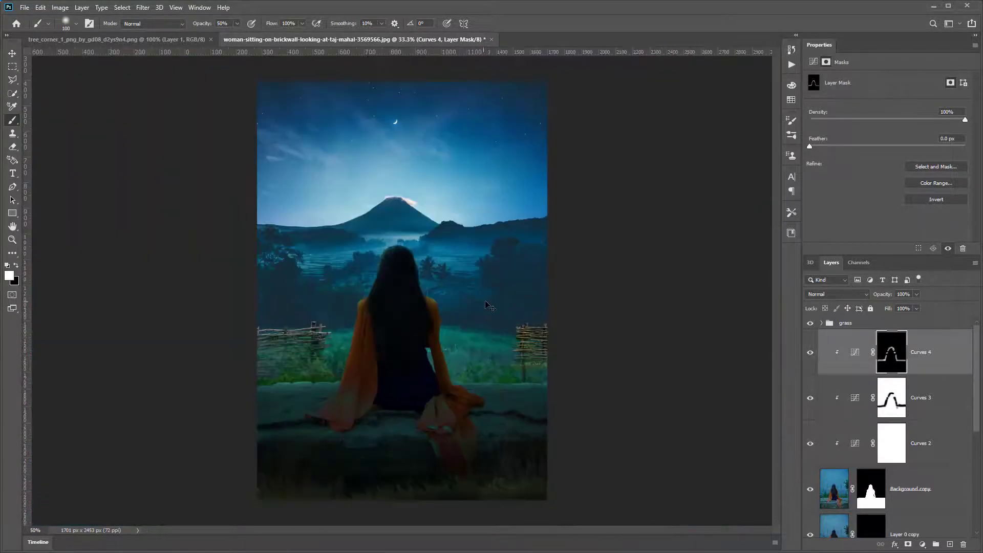
Intensify the Curves 4 rim light on the shoulders and hair edges with a 35 px white brush at 100% opacity
scroll(523, 293, up, 3)
key(bracketleft)
key(bracketleft)
key(bracketleft)
key(bracketleft)
key(bracketleft)
key(bracketleft)
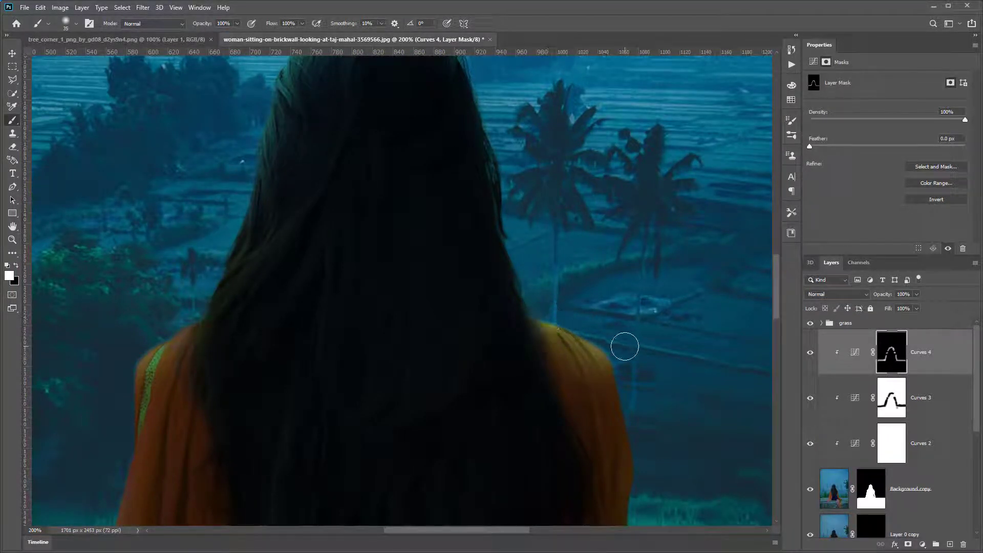
drag(132, 351, 161, 328)
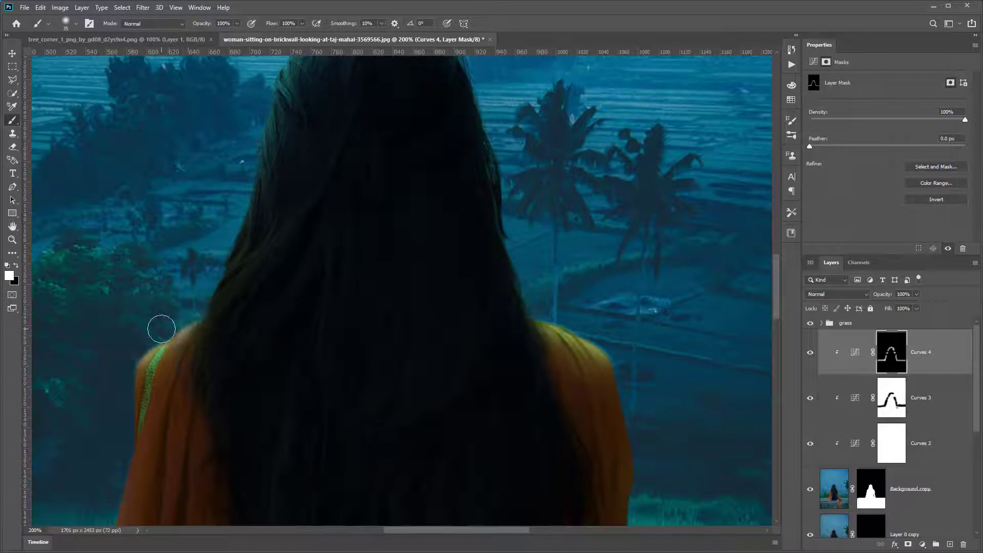
drag(318, 196, 302, 355)
mouse_move(283, 192)
mouse_down()
mouse_move(346, 162)
mouse_move(394, 161)
mouse_move(333, 172)
mouse_move(258, 238)
mouse_up()
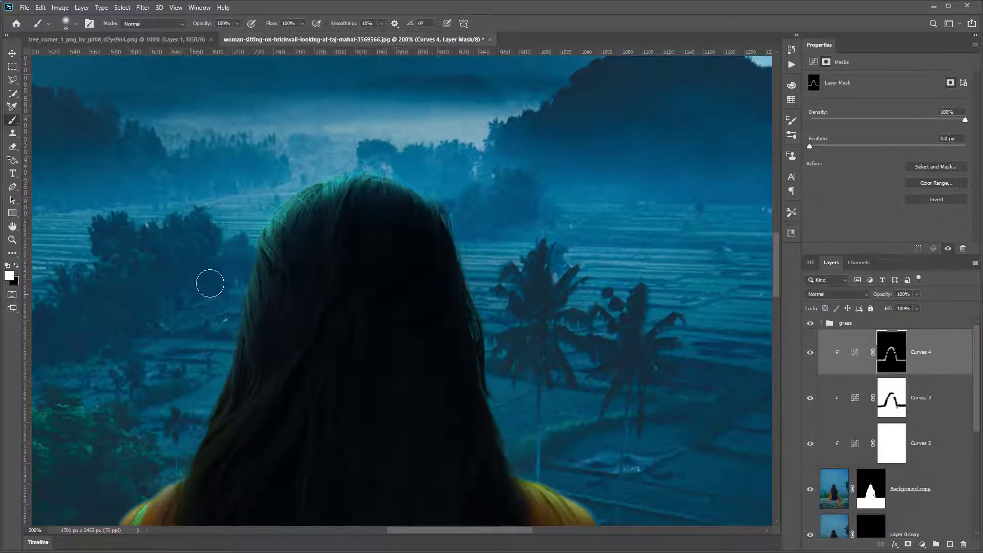
Paint white on the Curves 4 mask along the wall's upper edge below the left fence, starting with a 20 px brush
key(ctrl+minus)
key(ctrl+minus)
key(ctrl+minus)
key(ctrl+plus)
key(ctrl+plus)
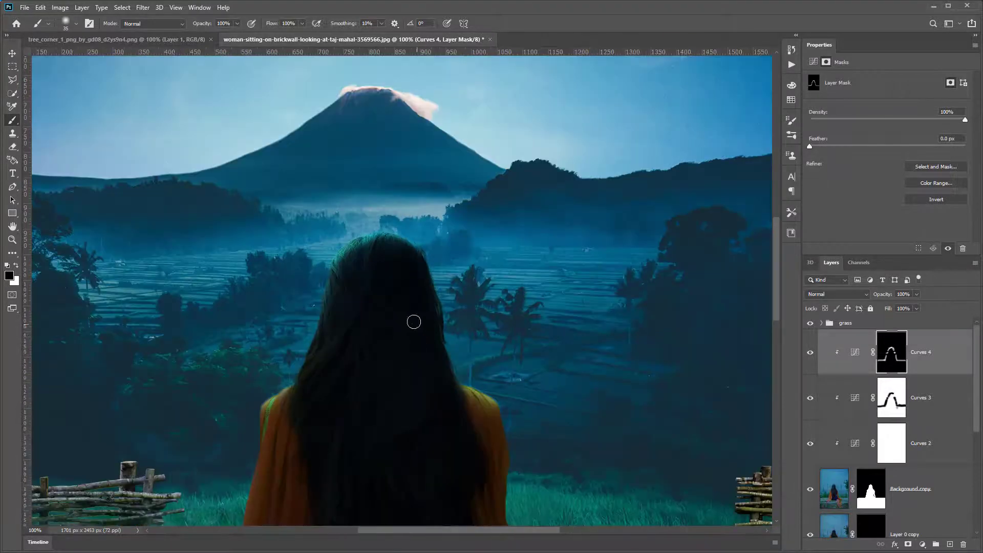
mouse_move(420, 274)
mouse_down()
mouse_move(451, 520)
mouse_move(496, 241)
mouse_up()
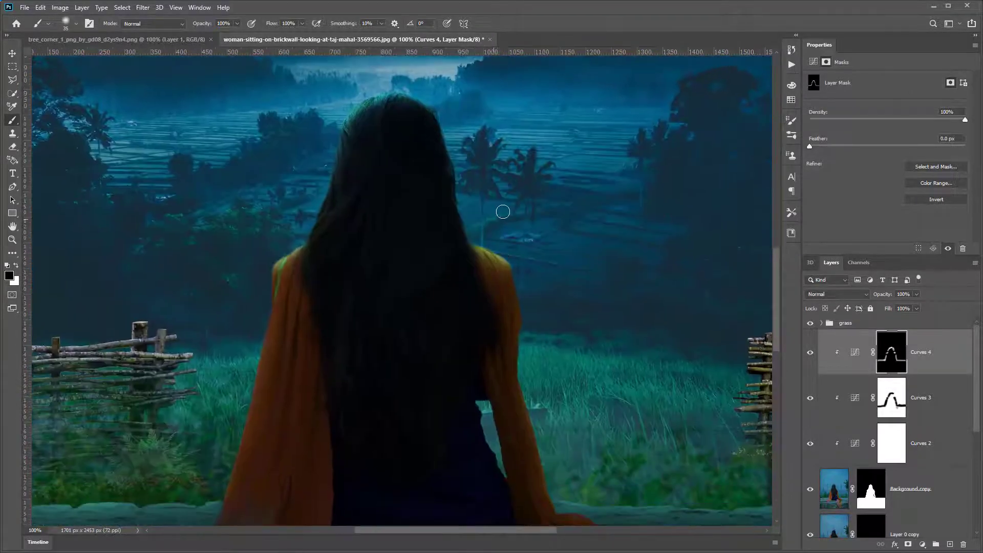
drag(309, 456, 733, 232)
key(ctrl+plus)
key(ctrl+plus)
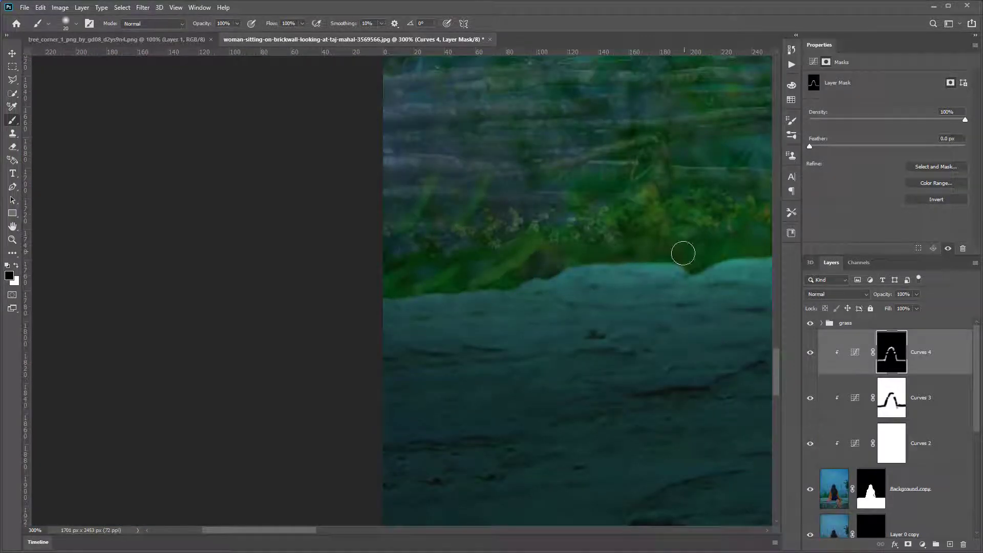
key(x)
drag(672, 258, 573, 259)
drag(499, 285, 460, 292)
drag(523, 261, 228, 334)
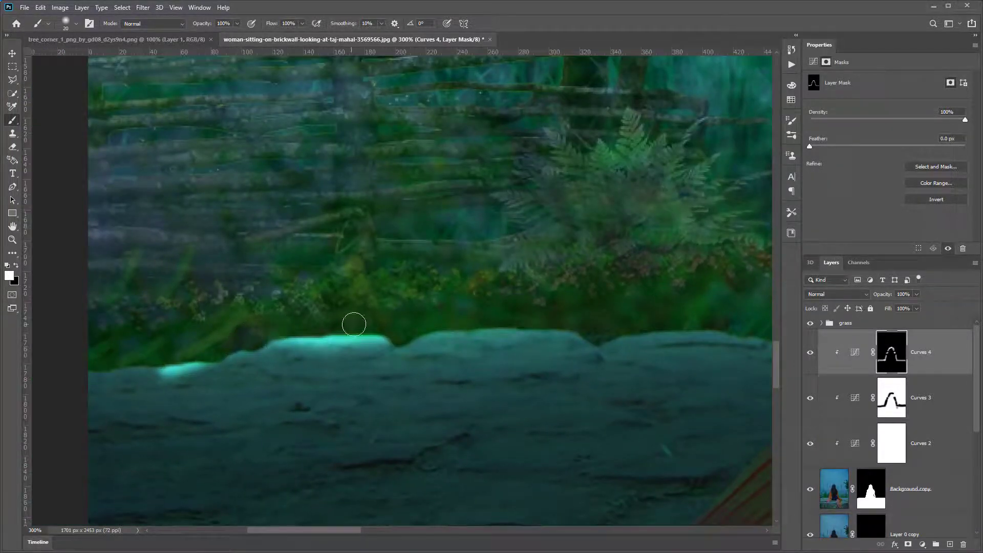
mouse_move(416, 311)
mouse_down()
mouse_move(408, 318)
mouse_move(455, 307)
mouse_move(566, 316)
mouse_move(527, 312)
mouse_up()
Extend the white highlight on the Curves 4 mask along the rest of the wall's edge with a 45 px brush
drag(569, 279, 273, 296)
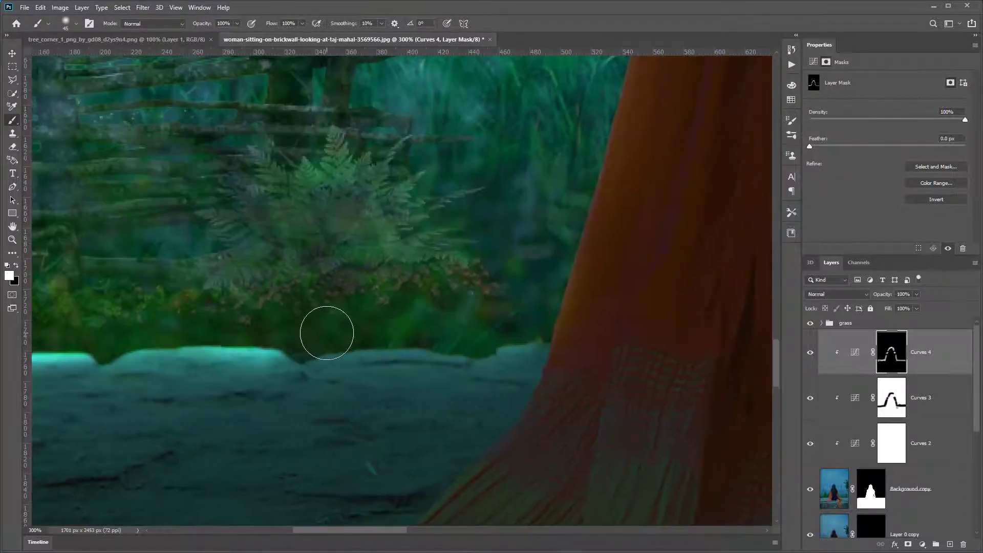
mouse_move(326, 331)
mouse_down()
mouse_move(455, 324)
mouse_move(478, 309)
mouse_move(502, 321)
mouse_move(220, 256)
mouse_up()
drag(563, 406, 231, 283)
mouse_move(486, 212)
mouse_down()
mouse_move(592, 217)
mouse_move(220, 253)
mouse_up()
drag(341, 270, 418, 278)
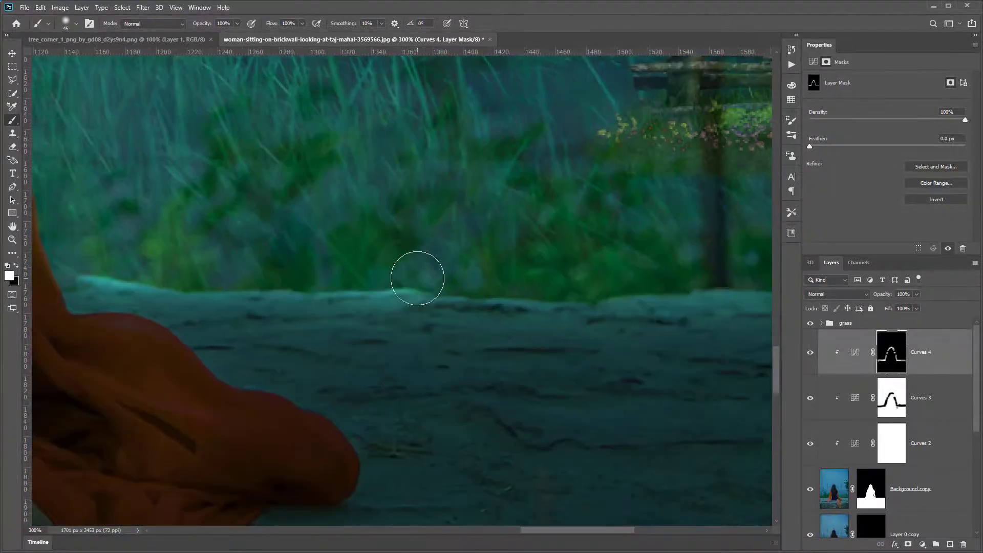
drag(595, 278, 711, 263)
drag(737, 207, 352, 246)
mouse_move(353, 307)
mouse_down()
mouse_move(504, 314)
mouse_move(558, 299)
mouse_up()
Soften the wall-edge highlights on the Curves 4 mask with a 150 px black brush at 14% opacity
key(ctrl+minus)
key(ctrl+minus)
key(ctrl+minus)
key(ctrl+minus)
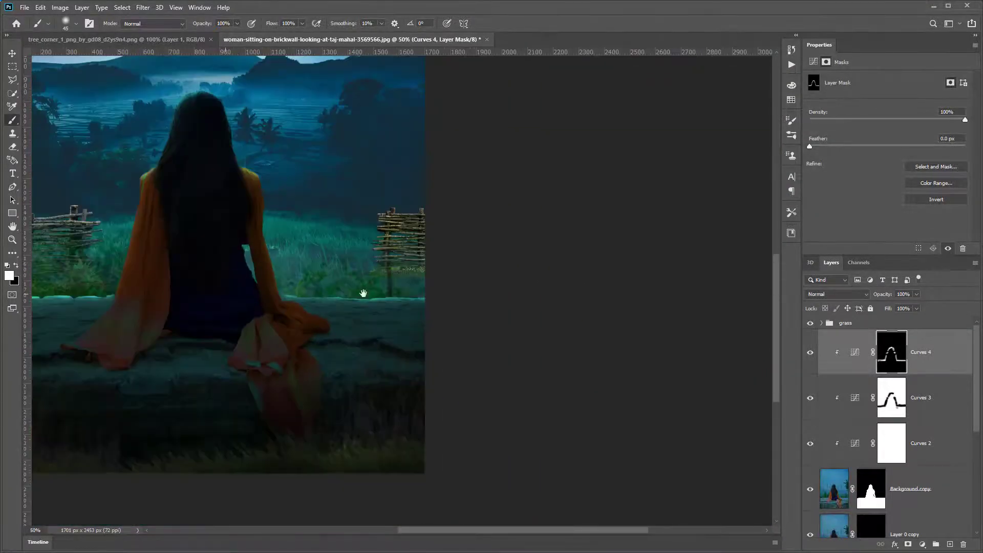
drag(364, 294, 625, 297)
key(ctrl+plus)
key(ctrl+plus)
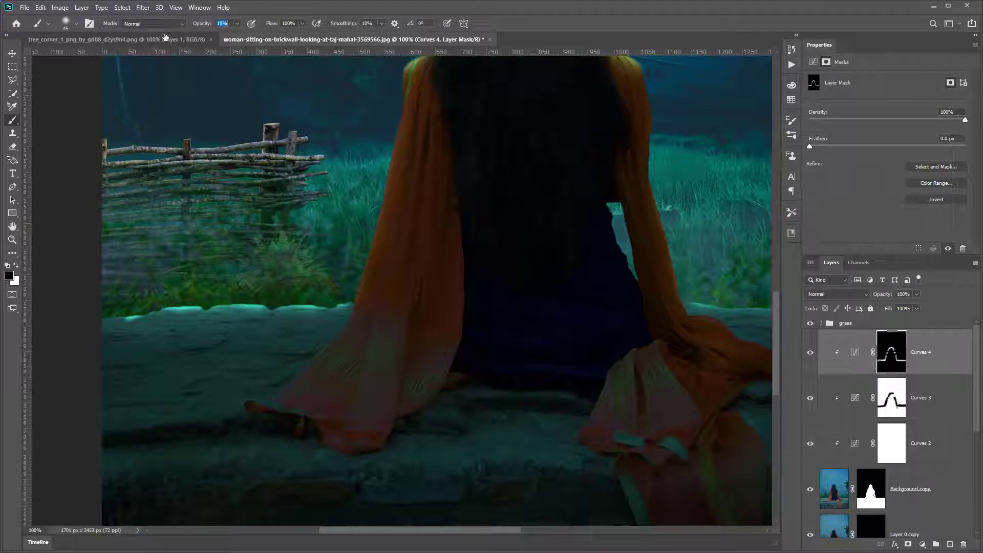
text(14)
key(Return)
key(bracketright)
key(bracketright)
key(bracketright)
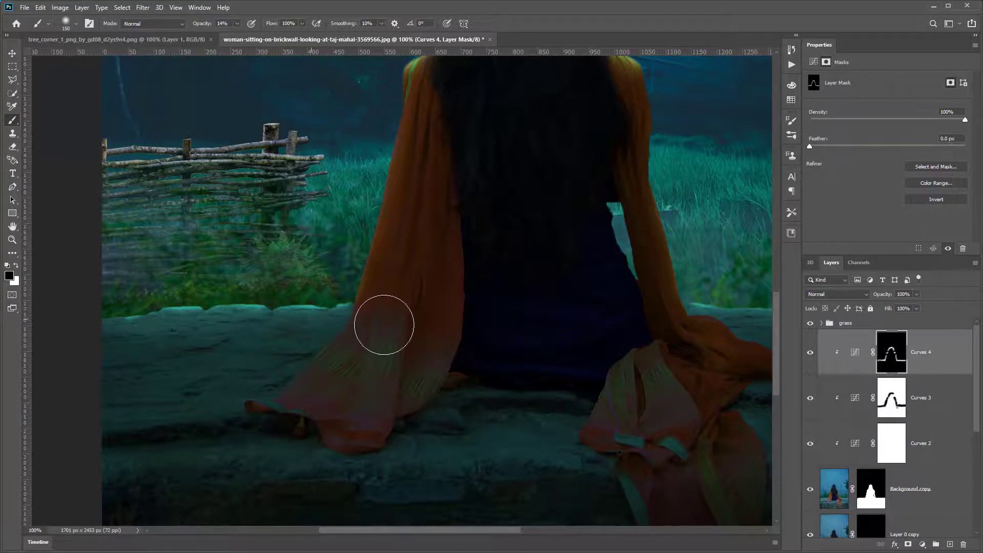
scroll(384, 324, right, 5)
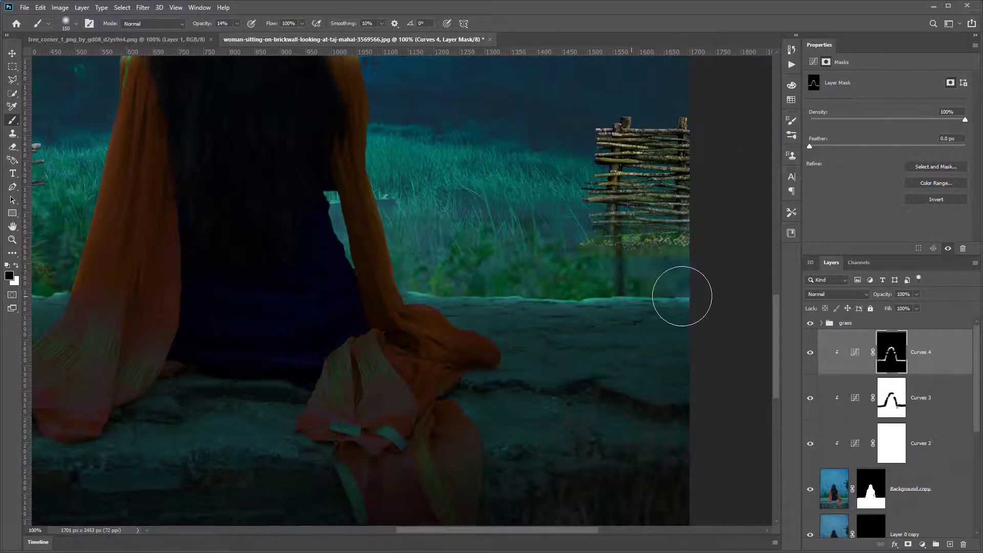
scroll(673, 297, left, 3)
scroll(555, 386, up, 4)
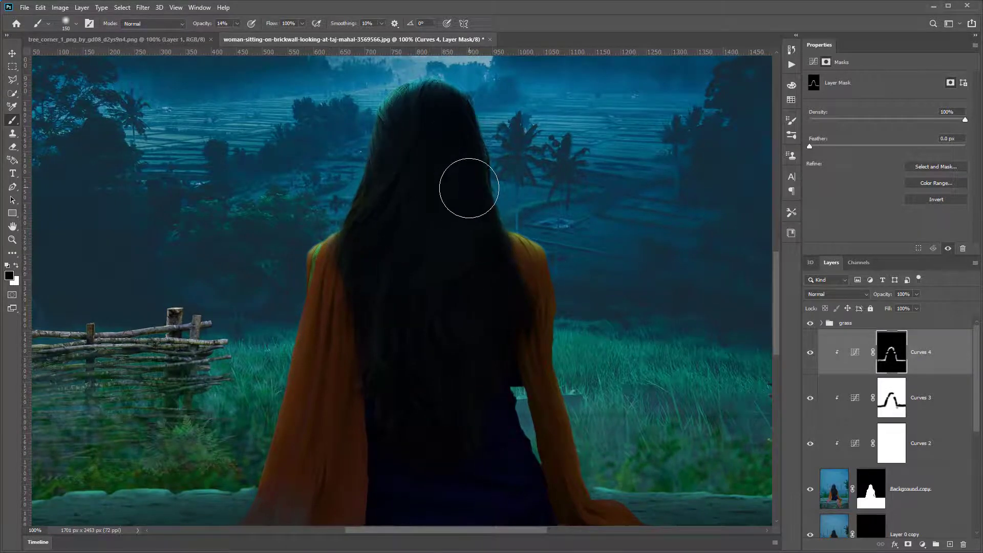
Switch to a 90 px white brush at 14% opacity for the Curves 4 mask around the woman's head and hair
key(ctrl+minus)
key(ctrl+minus)
drag(408, 290, 388, 323)
key(ctrl+plus)
key(ctrl+plus)
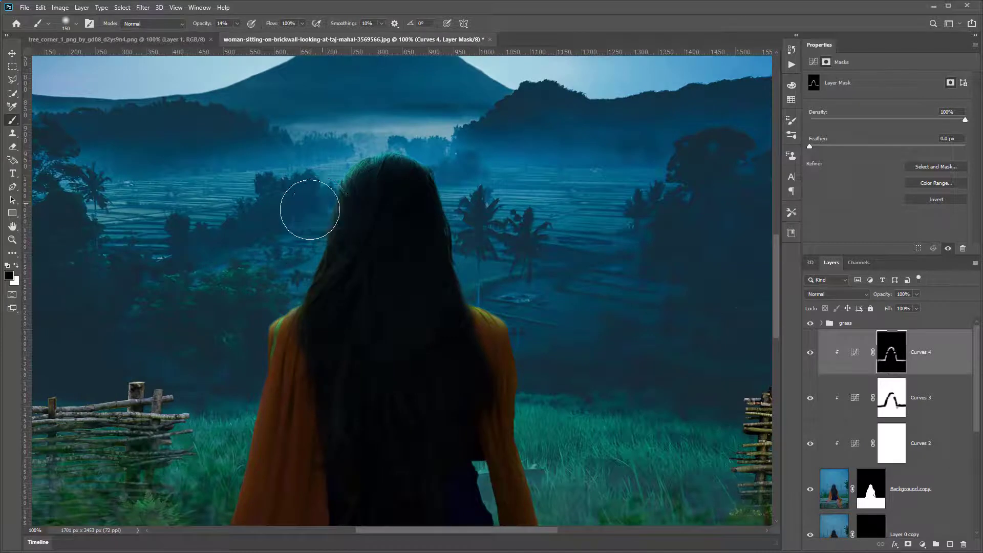
key(x)
key(bracketleft)
key(bracketleft)
key(bracketleft)
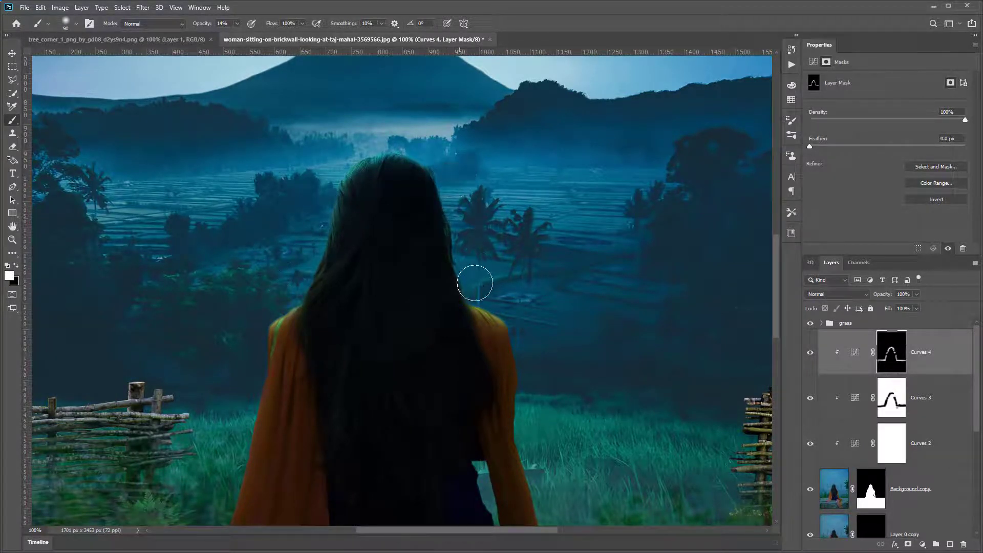
Select the Curves 3 mask and paint black at 100% opacity along the right edge of the woman's hair
click(836, 389)
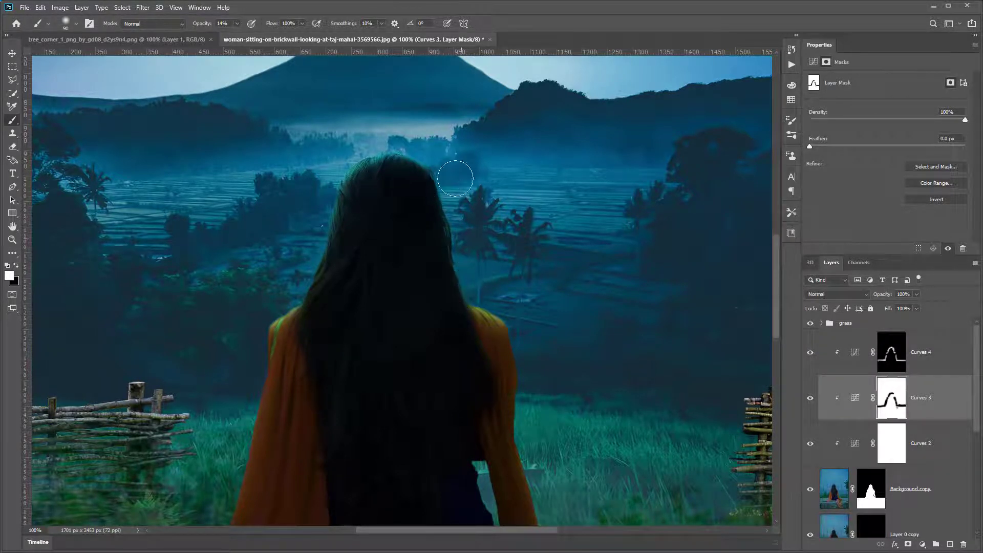
key(0)
key(x)
mouse_move(465, 284)
mouse_down()
mouse_move(454, 174)
mouse_move(443, 173)
mouse_move(465, 243)
mouse_up()
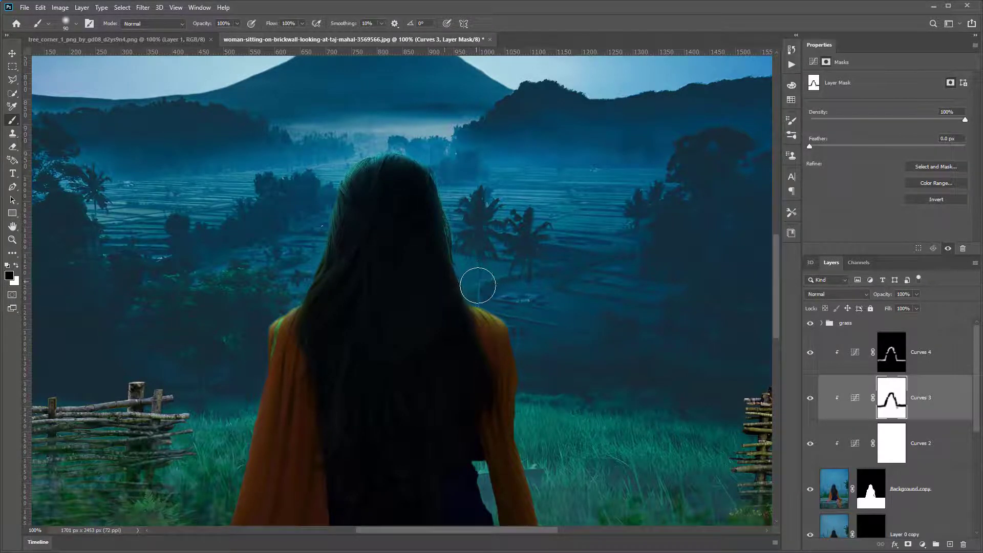
Paint white at 100% opacity on the Curves 4 mask along the right edge of the woman's hair
click(892, 353)
key(x)
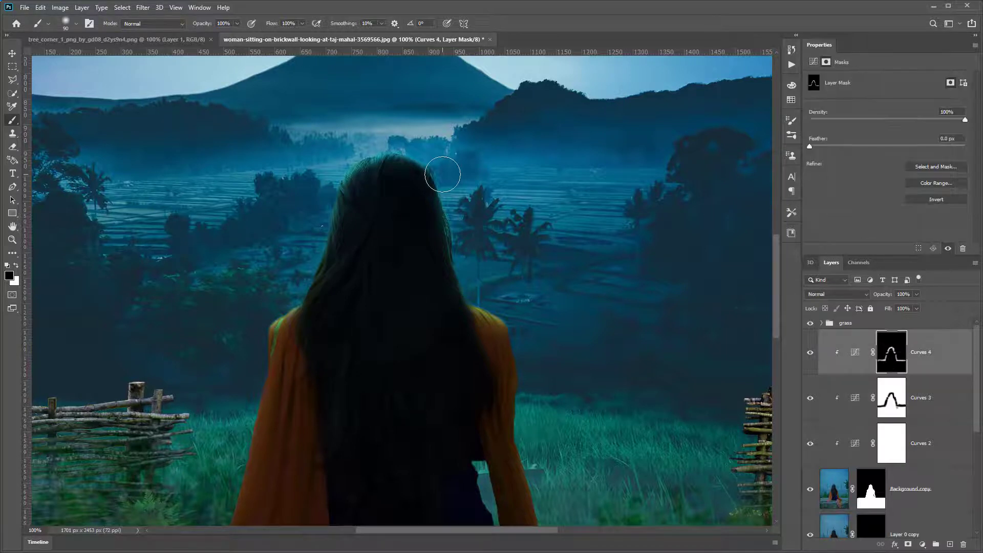
mouse_move(469, 201)
mouse_down()
mouse_move(460, 178)
mouse_move(457, 205)
mouse_up()
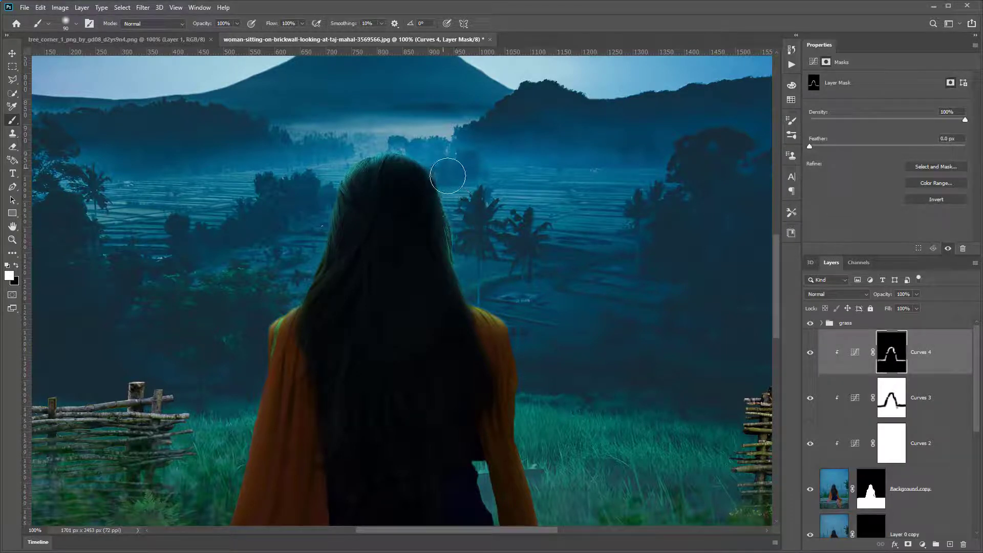
key(ctrl+minus)
key(ctrl+minus)
key(ctrl+minus)
key(ctrl+minus)
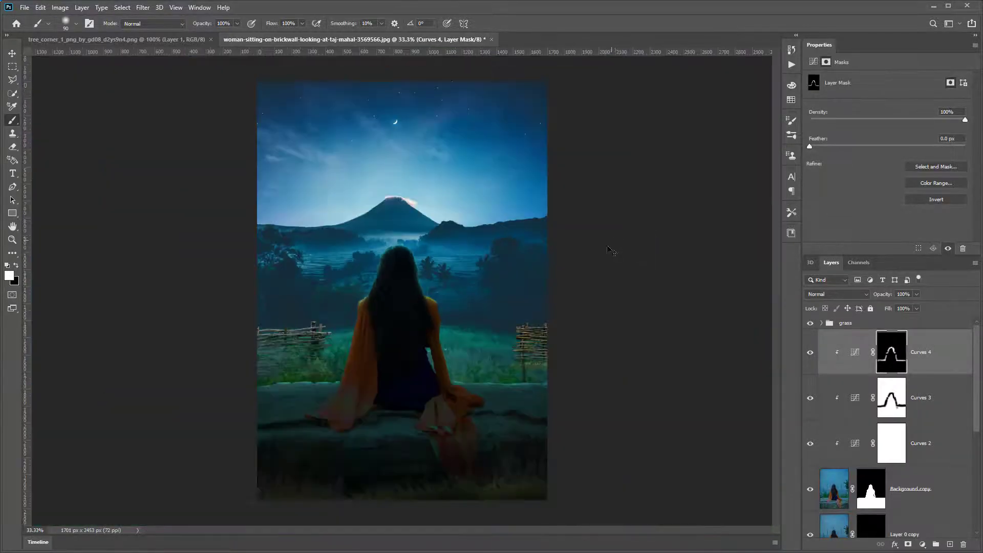
key(ctrl+plus)
key(ctrl+plus)
key(ctrl+plus)
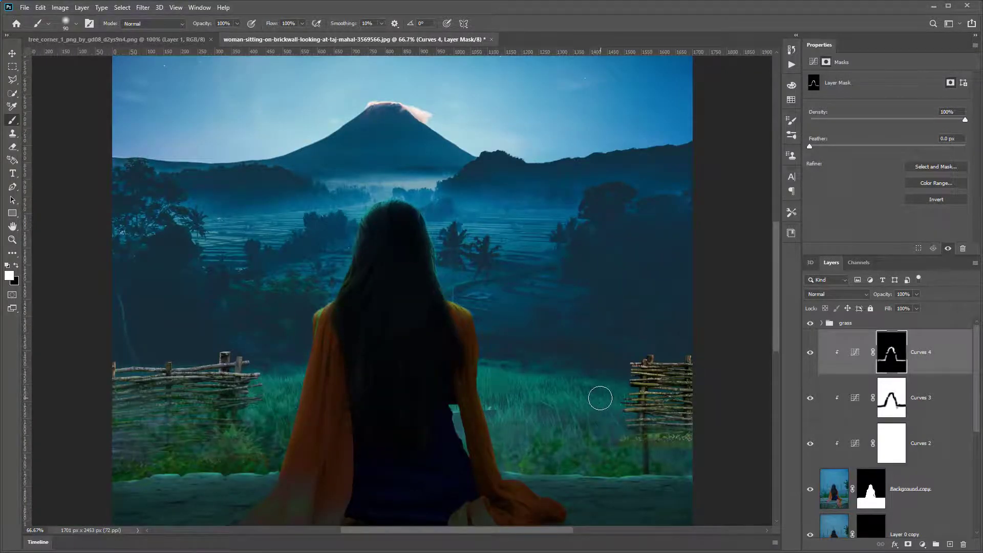
key(ctrl+minus)
key(ctrl+minus)
key(ctrl+plus)
key(ctrl+plus)
key(bracketright)
key(bracketright)
key(bracketright)
key(bracketright)
key(bracketright)
key(bracketright)
key(bracketright)
key(bracketright)
key(bracketright)
key(bracketleft)
click(523, 419)
key(ctrl+z)
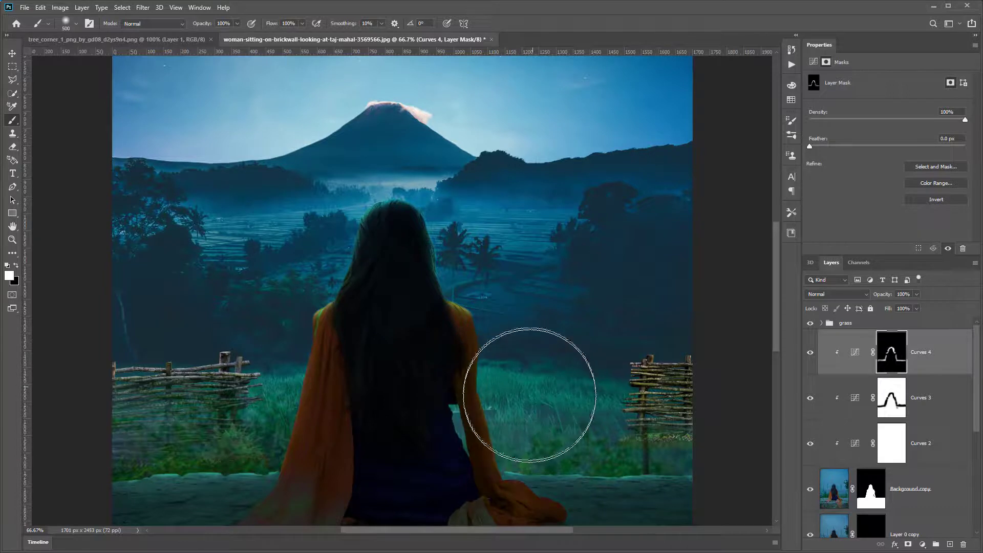
Select the Curves 3 mask and switch to a 175 px black brush at 20% opacity
key(2)
key(bracketleft)
key(bracketleft)
key(bracketleft)
key(bracketleft)
key(bracketleft)
key(alt+bracketleft)
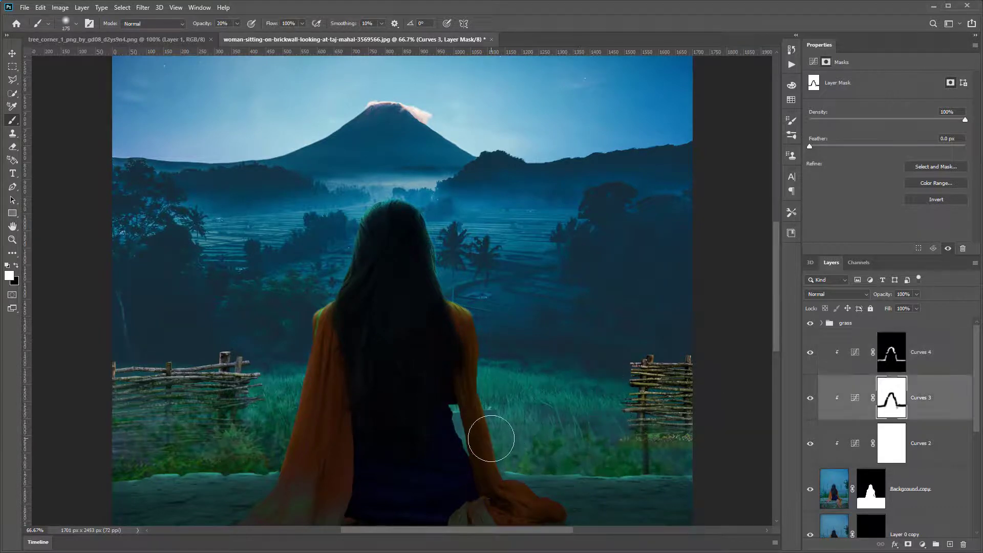
key(x)
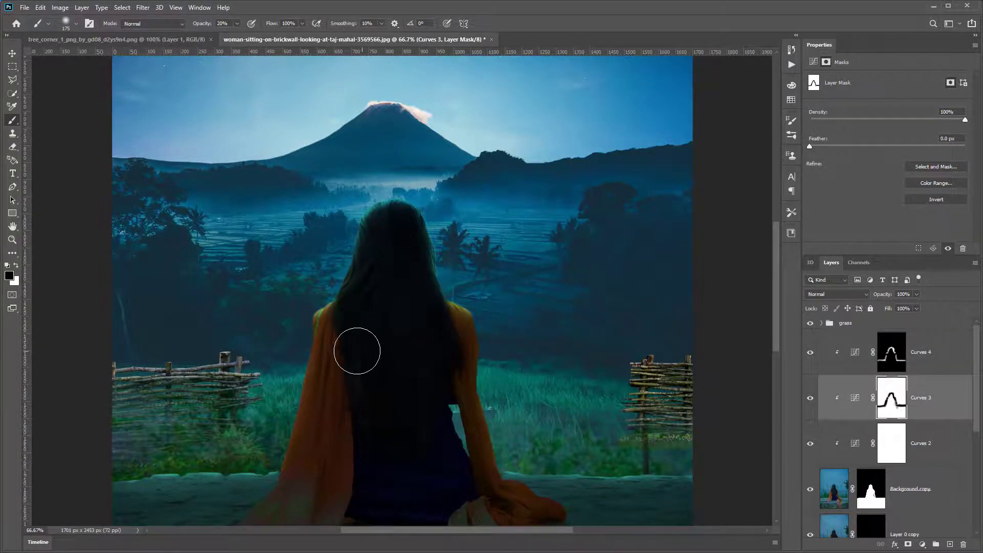
key(ctrl+minus)
key(ctrl+minus)
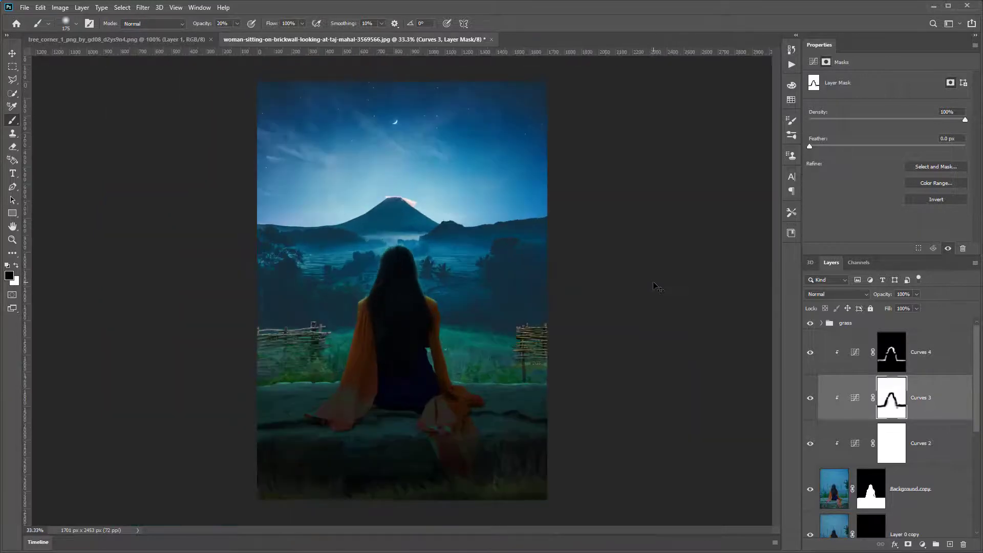
Select the right-hand fence's layer, Layer 2 copy, and move it down about 10 px
key(ctrl+plus)
key(v)
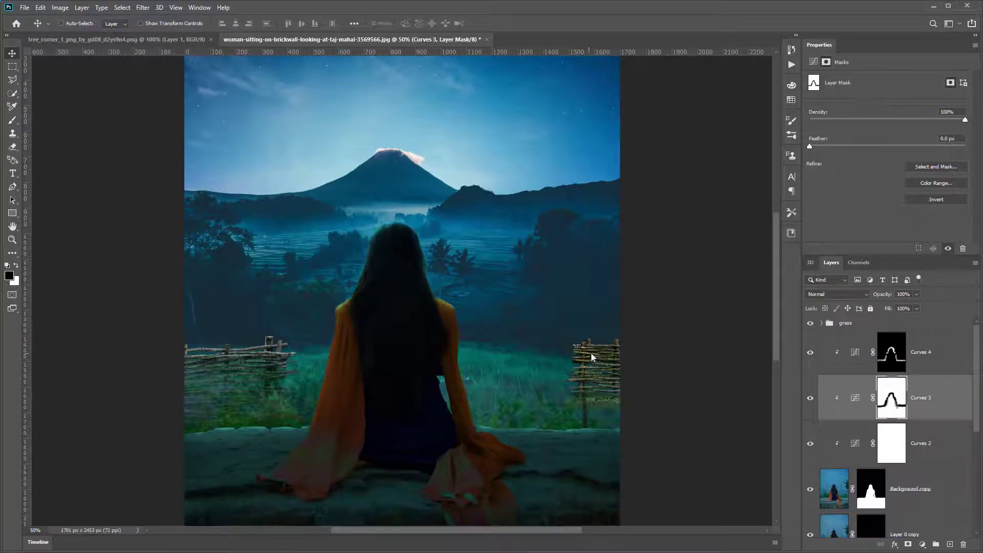
right_click(590, 355)
click(608, 360)
mouse_move(602, 356)
mouse_down()
mouse_move(600, 331)
mouse_move(600, 356)
mouse_up()
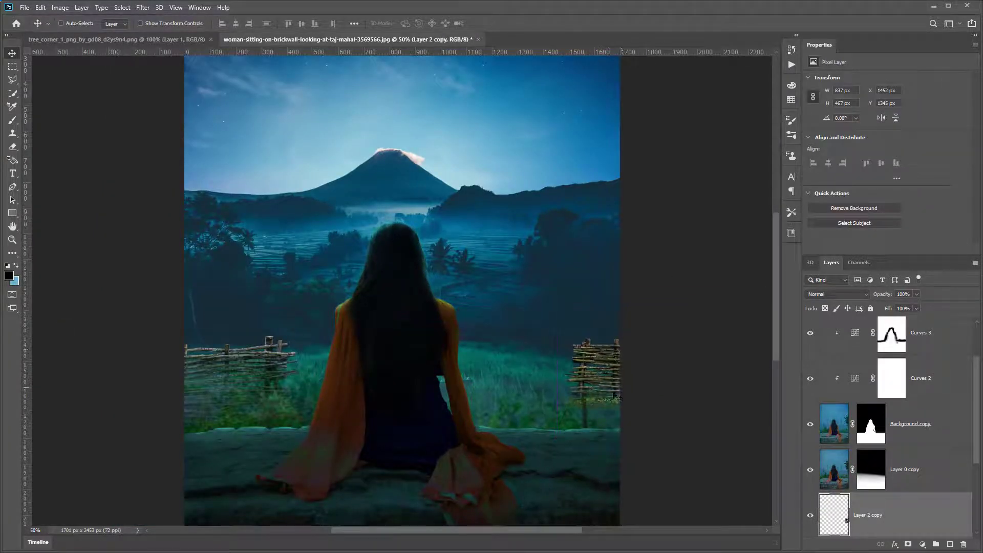
drag(618, 398, 619, 401)
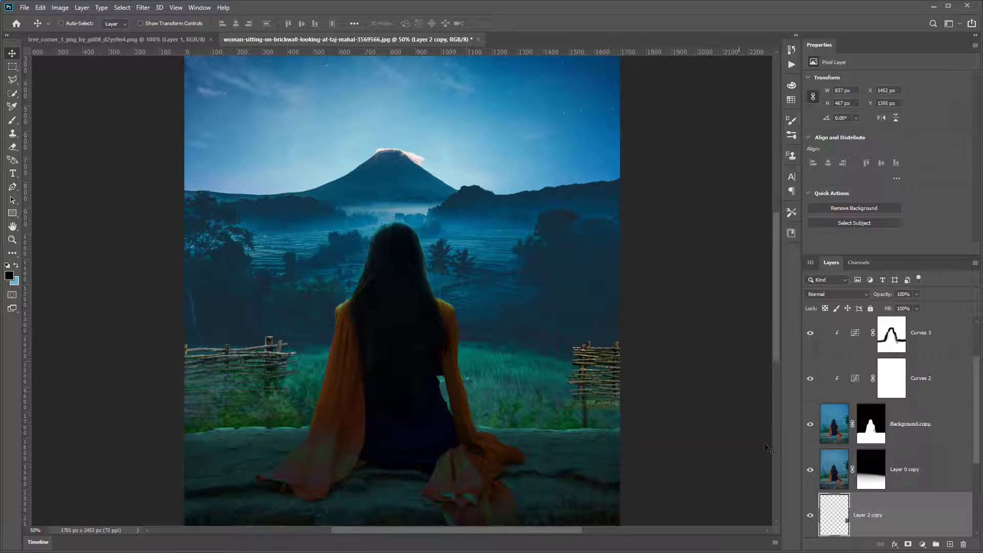
Add a layer mask to Layer 2 copy and fade the base of the right fence into the grass with a short black-to-transparent gradient
click(908, 545)
key(g)
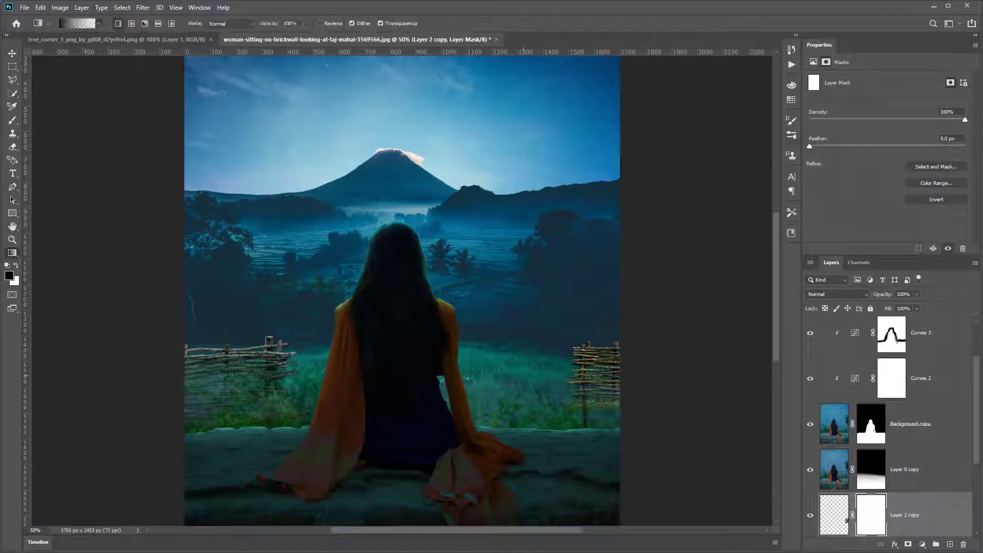
drag(601, 400, 612, 348)
key(ctrl+z)
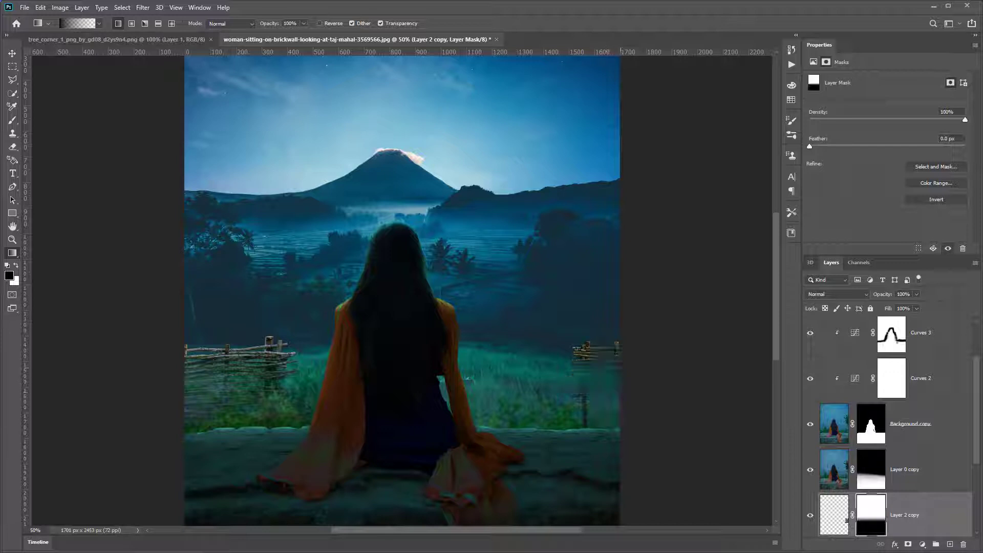
key(ctrl+z)
drag(608, 413, 608, 382)
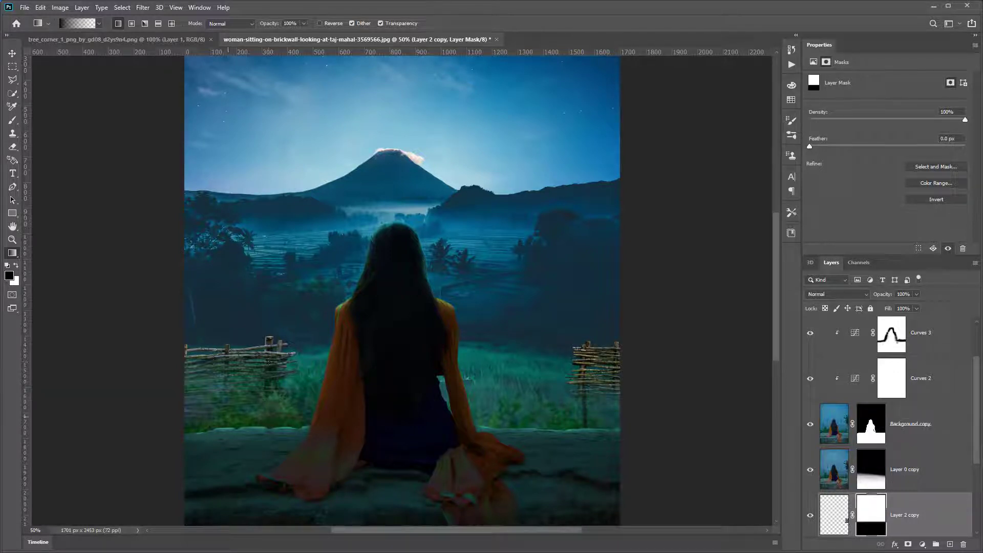
Add a layer mask to Layer 2 and fade the base of the left fence into the grass with a short gradient
scroll(911, 373, down, 1)
click(836, 523)
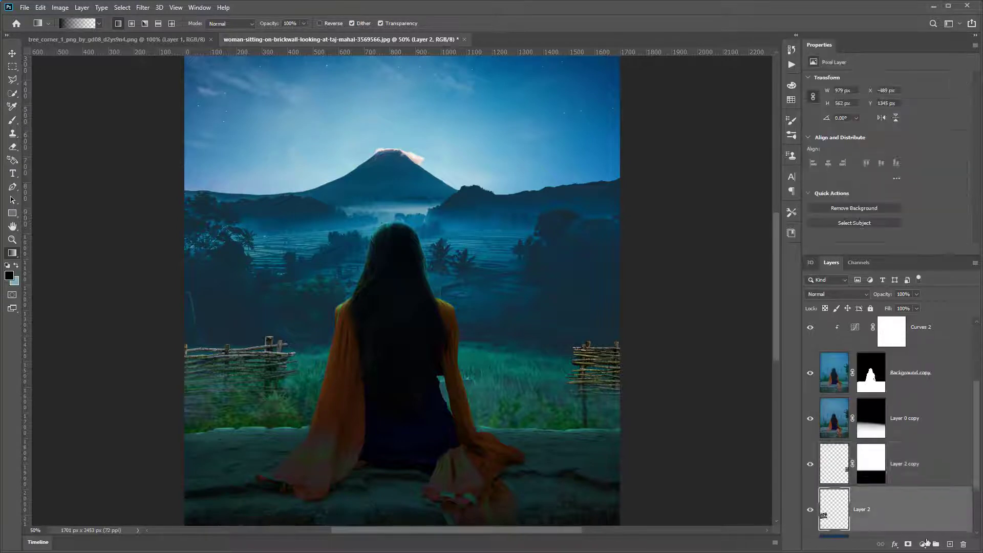
click(907, 545)
drag(221, 420, 219, 401)
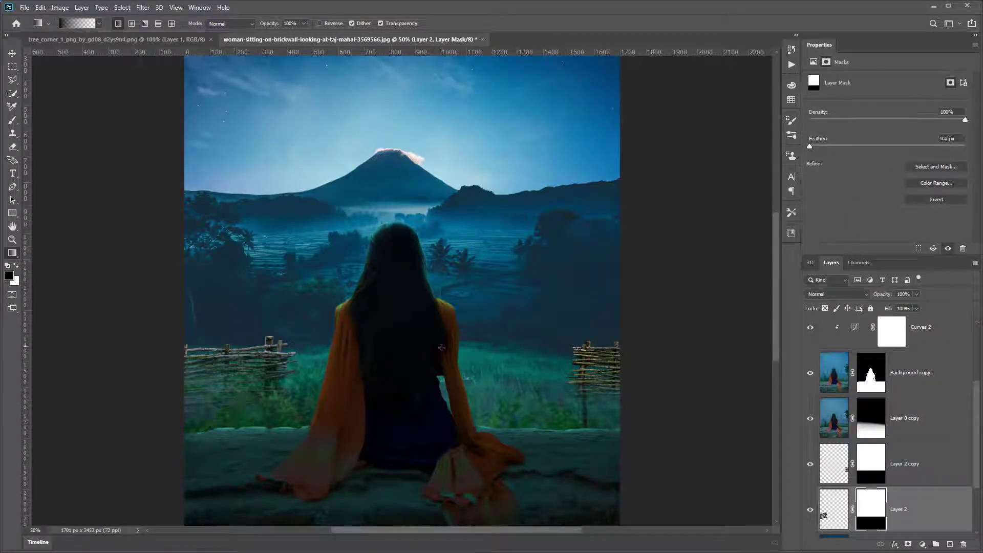
Darken the left fence on Layer 2 with a Brightness/Contrast adjustment, setting Brightness to -69
click(840, 507)
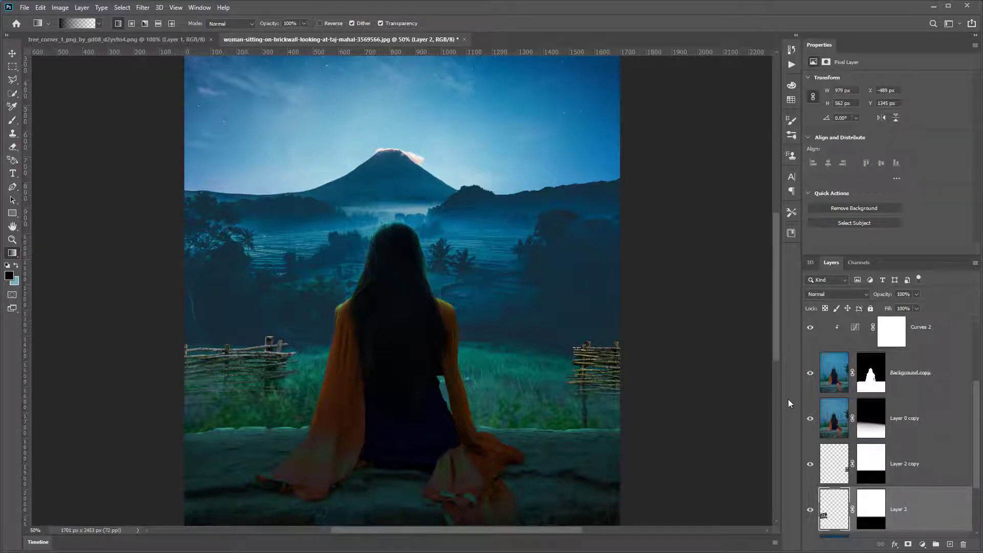
click(61, 8)
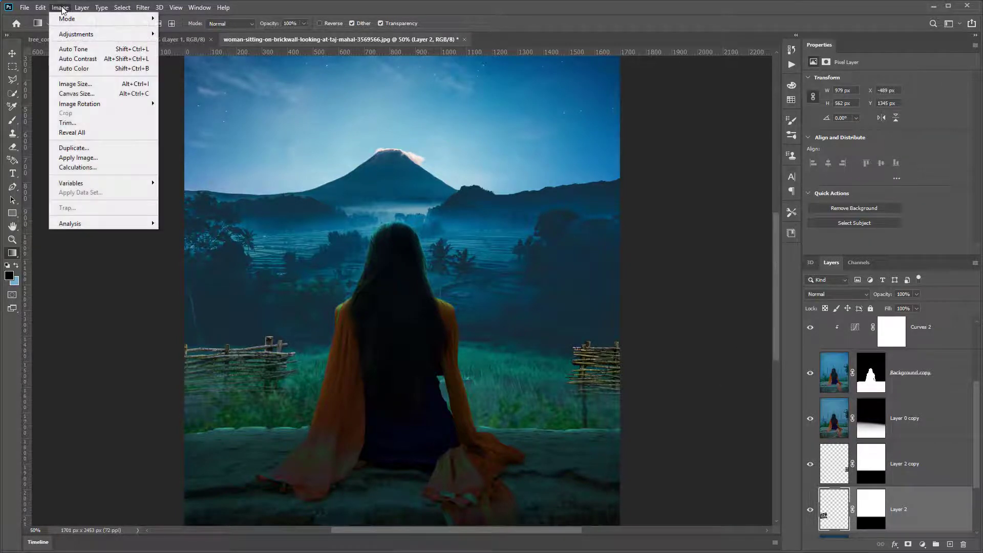
mouse_move(82, 32)
click(195, 34)
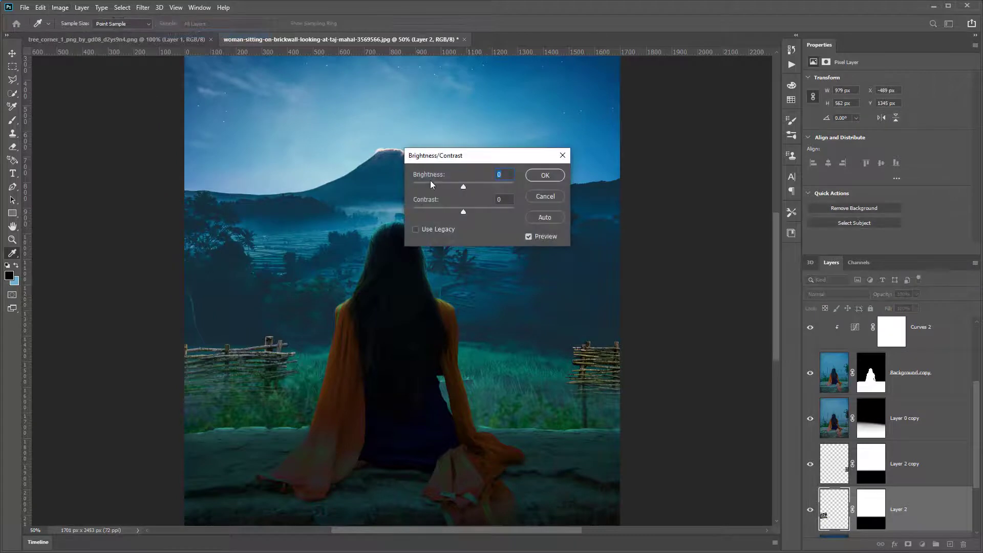
drag(444, 189, 443, 190)
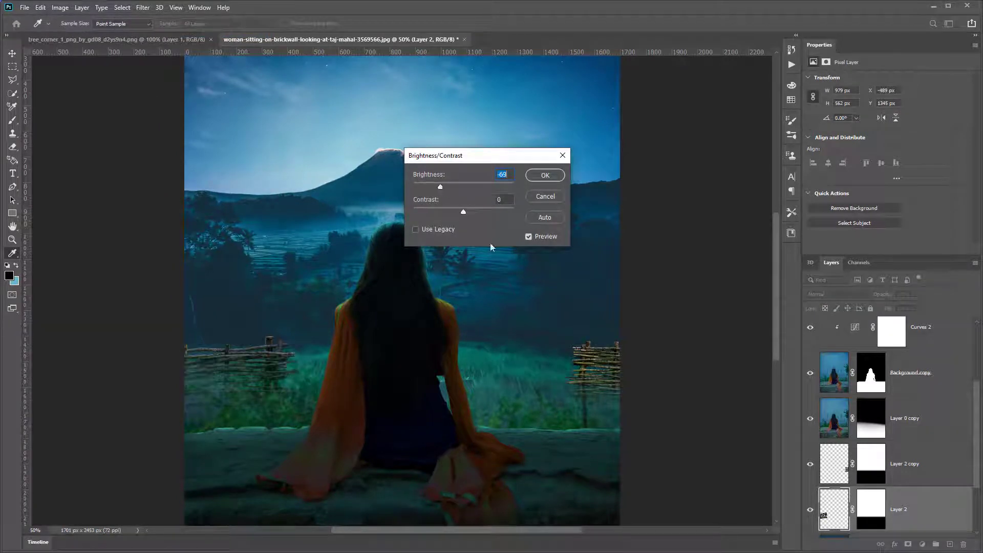
key(Return)
Darken the right fence on Layer 2 copy with a Brightness/Contrast adjustment, setting Brightness to -70
click(833, 469)
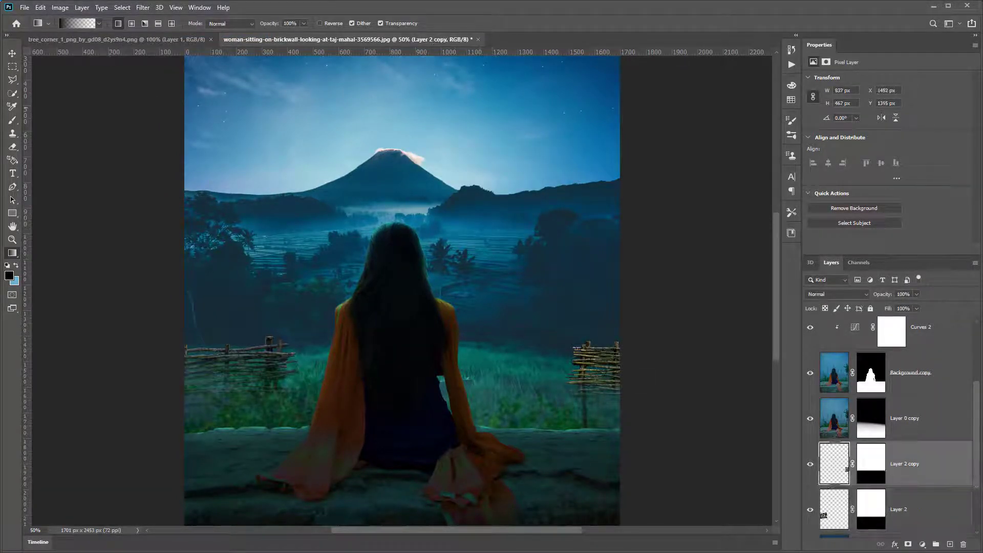
click(60, 7)
mouse_move(67, 32)
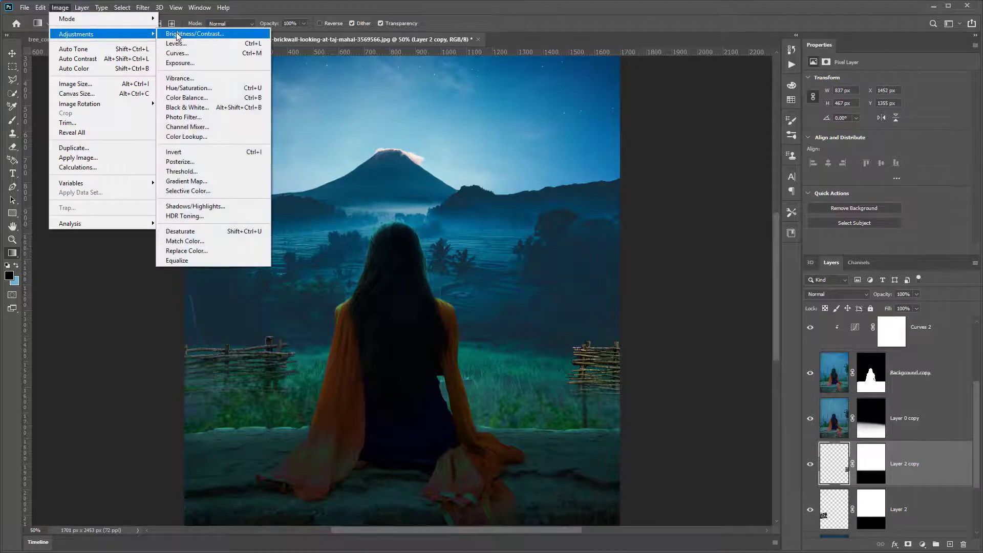
click(180, 33)
click(444, 188)
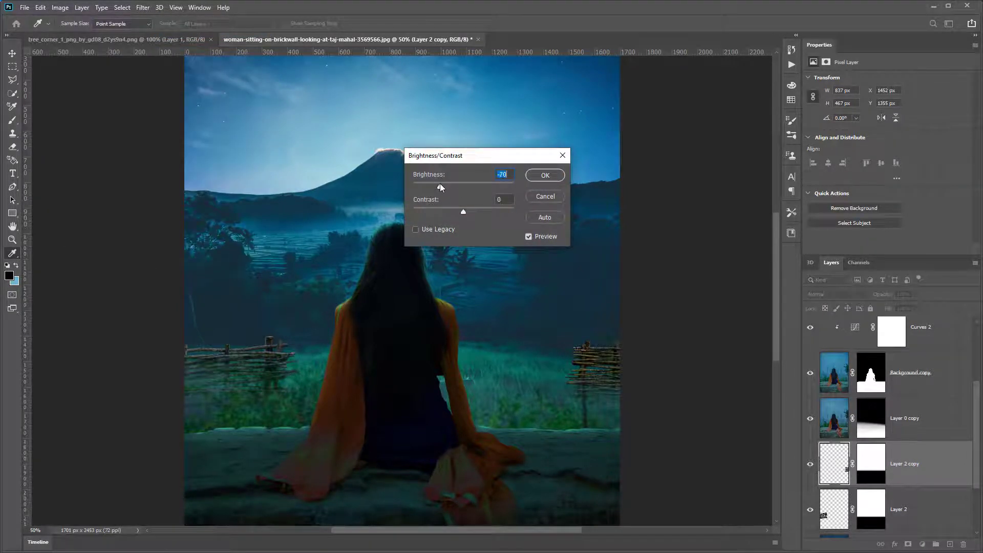
key(Return)
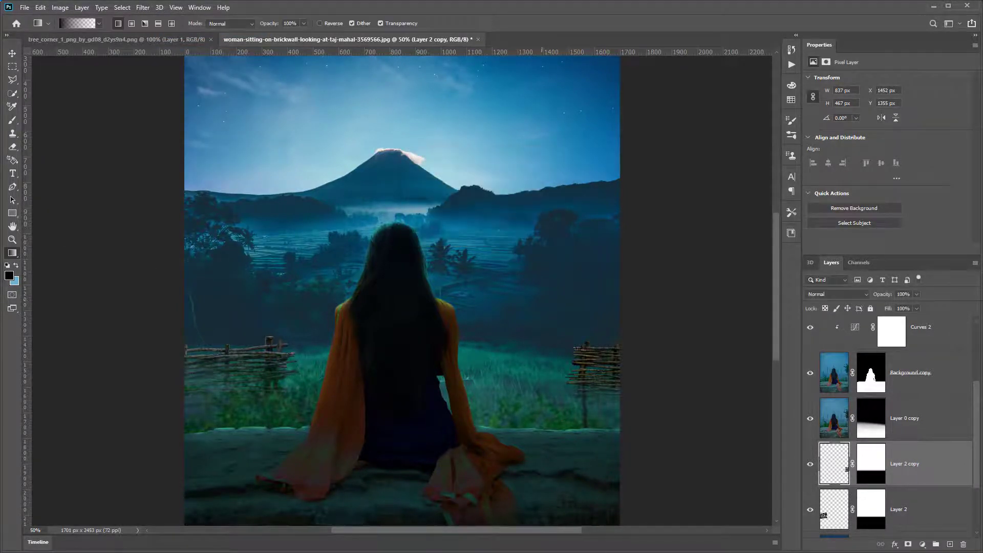
Tint the right fence's shadows with Color Balance, setting green to +11 and blue to +5
key(ctrl+b)
drag(474, 211, 473, 200)
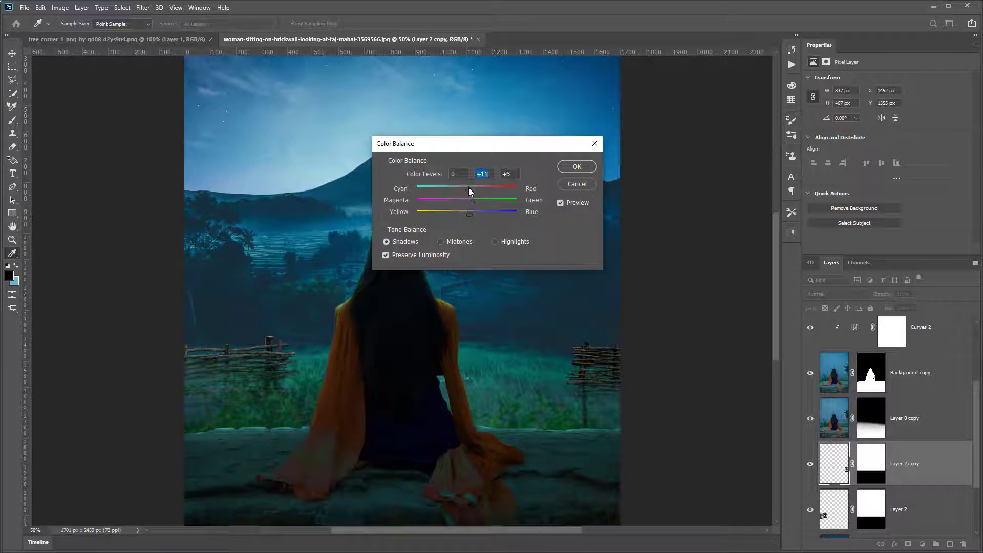
key(Return)
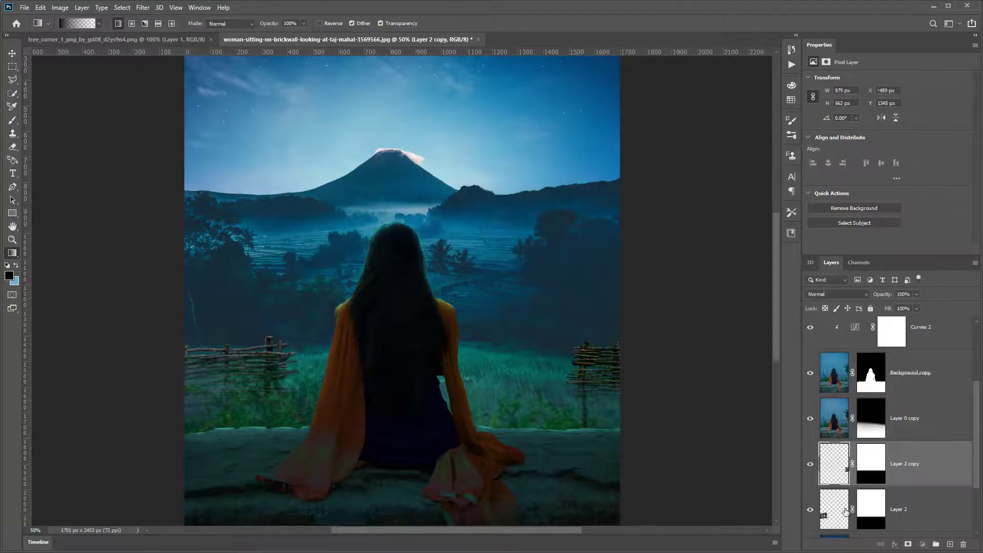
Apply a Color Balance adjustment to the left fence on Layer 2 to tint it like the right fence
click(845, 511)
key(ctrl+b)
key(Return)
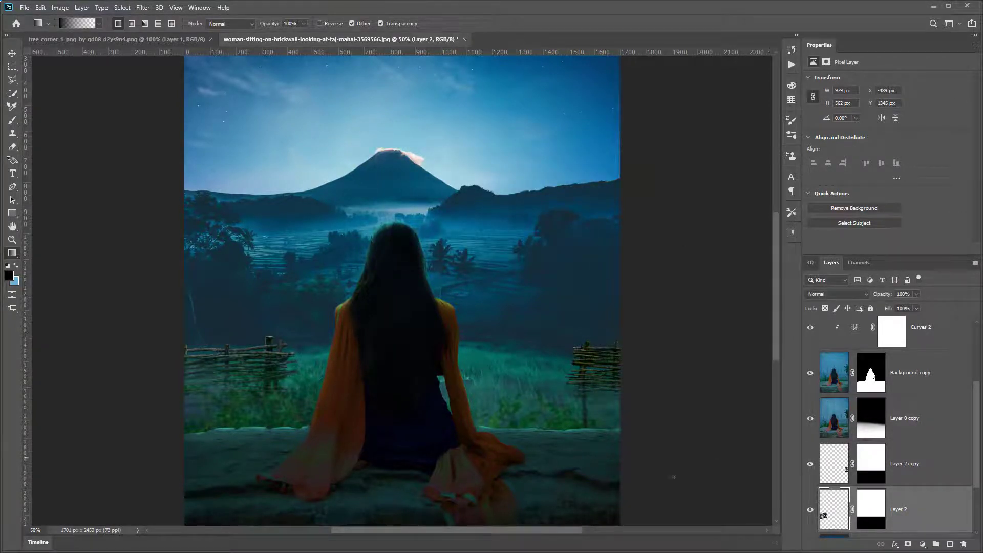
key(v)
drag(500, 249, 522, 247)
key(ctrl+minus)
key(ctrl+minus)
key(ctrl+plus)
key(ctrl+plus)
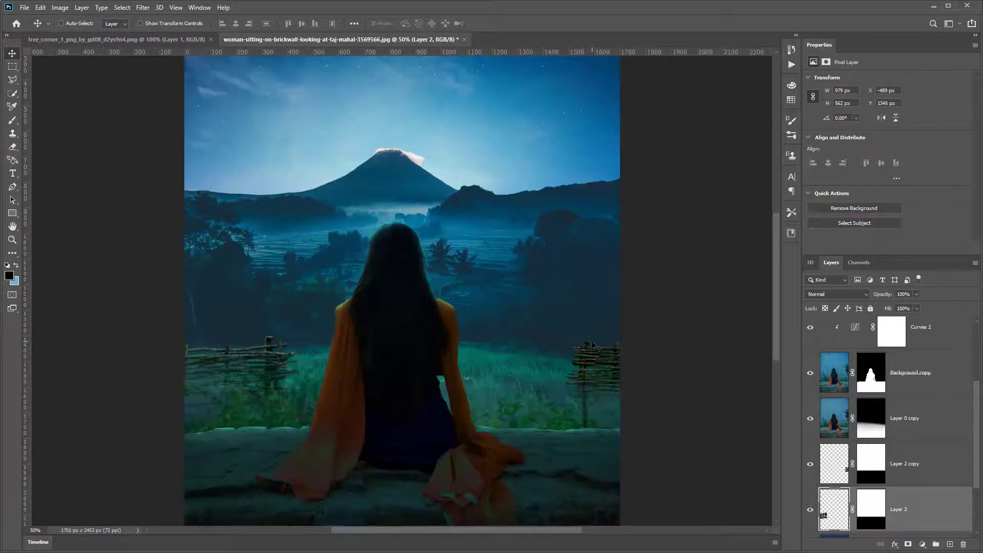
Add a Curves adjustment layer above the grass group, raise its RGB midtones, and invert its mask to black
key(ctrl+minus)
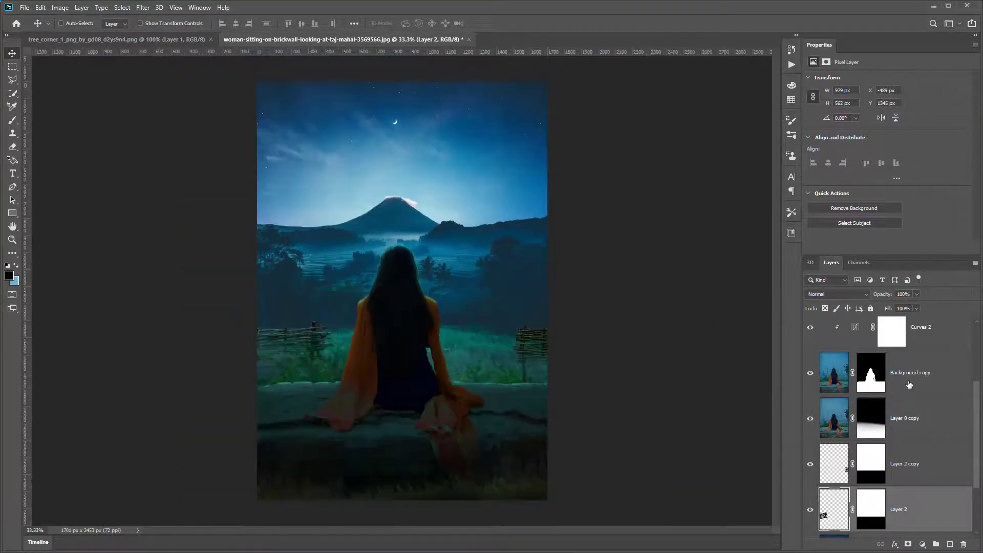
scroll(896, 385, up, 3)
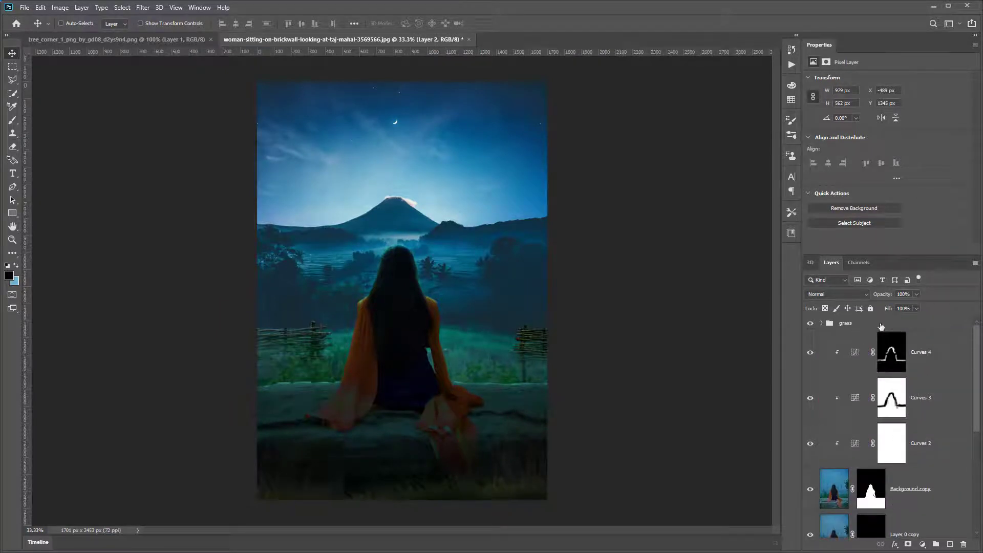
click(877, 325)
click(923, 545)
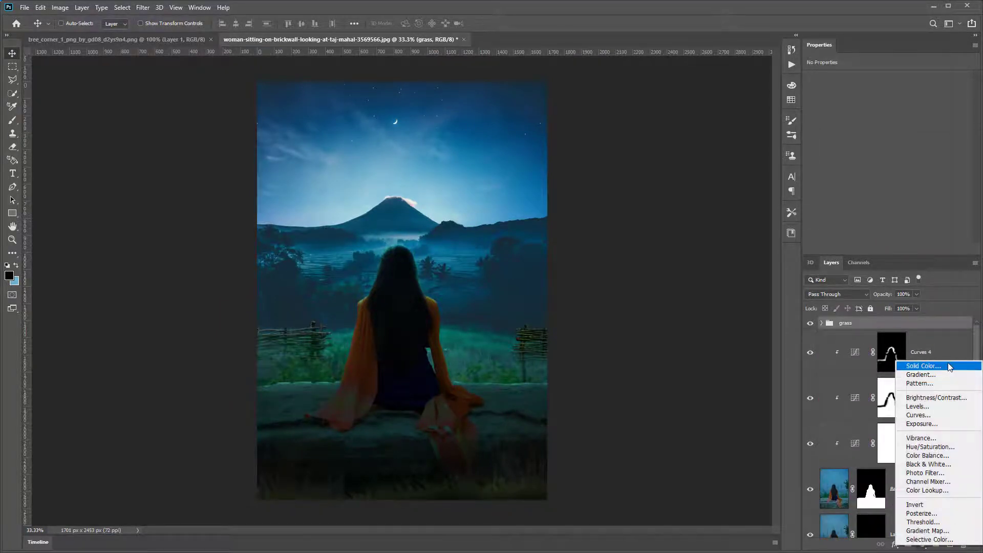
click(916, 415)
drag(892, 174, 886, 162)
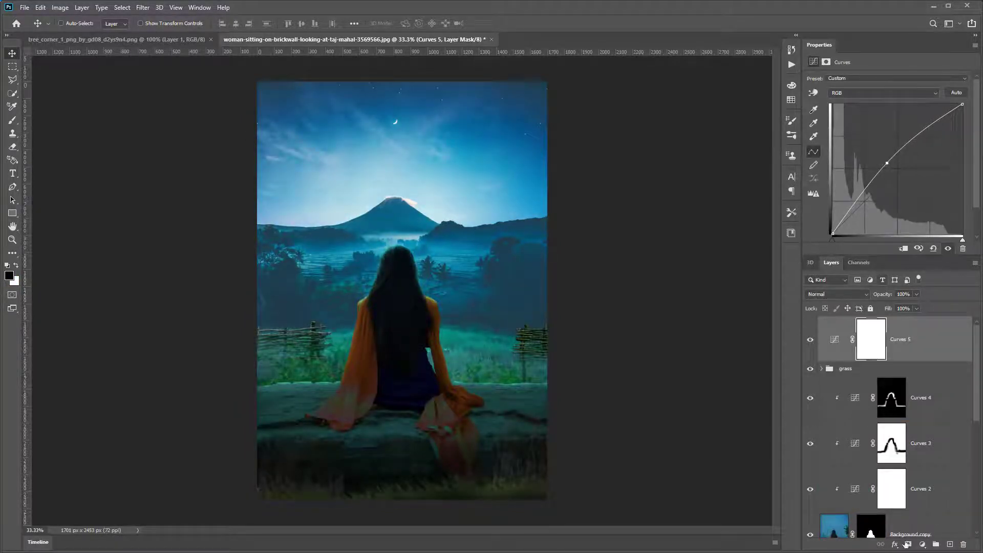
key(ctrl+i)
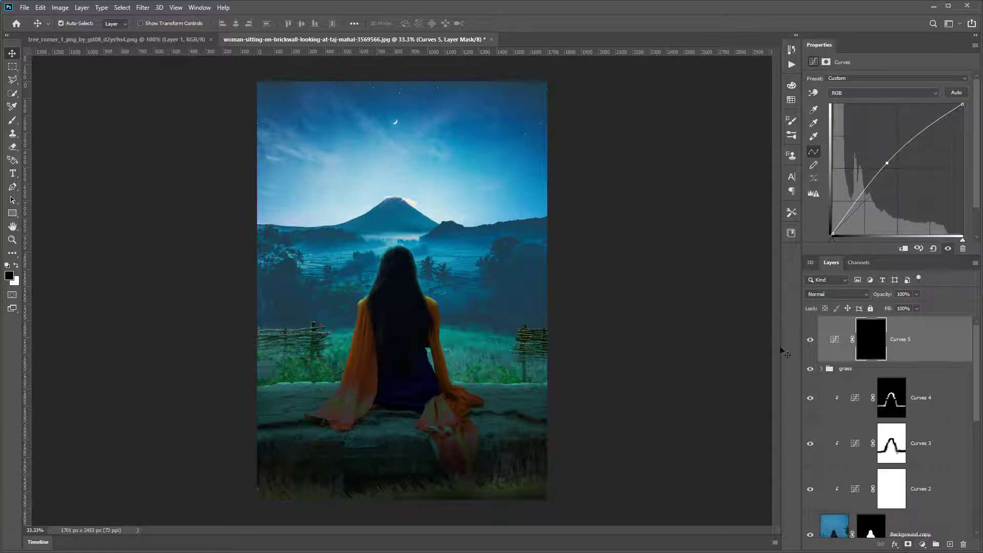
Paint white at 20% opacity with a large soft brush on the Curves 5 mask over the wall beneath the woman
key(b)
key(bracketright)
key(bracketright)
key(bracketright)
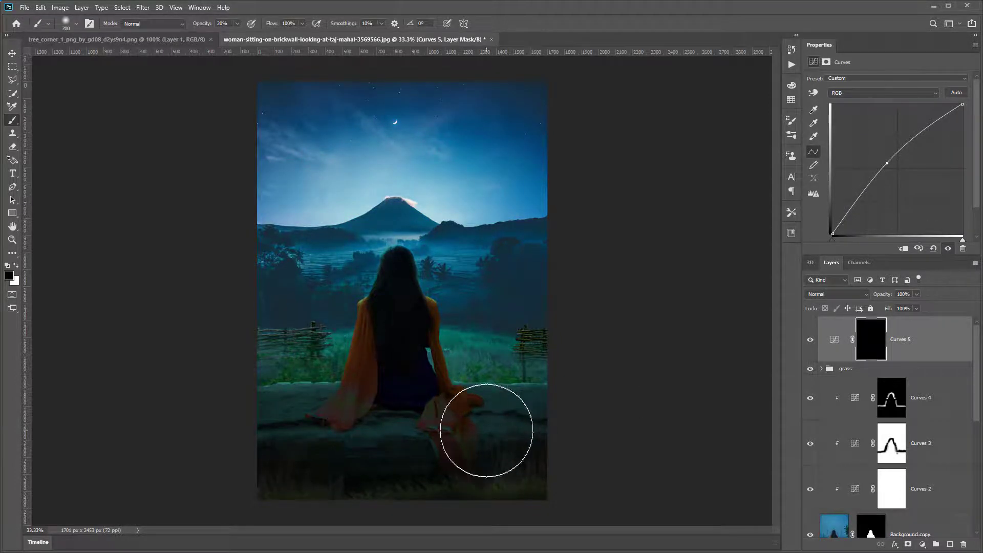
key(x)
drag(530, 419, 450, 428)
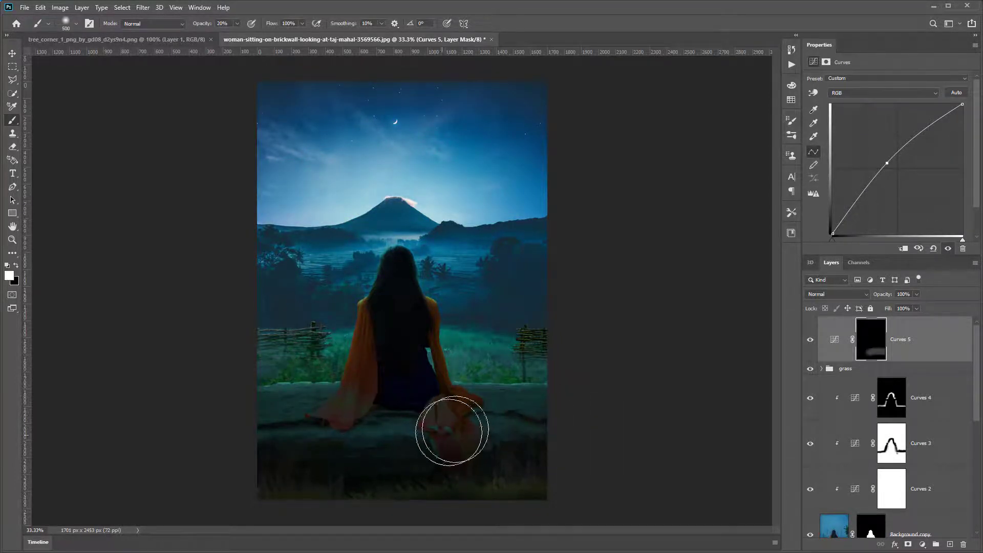
Paint white at 98% opacity across the full width of the wall on the Curves 5 mask
text(98)
key(Return)
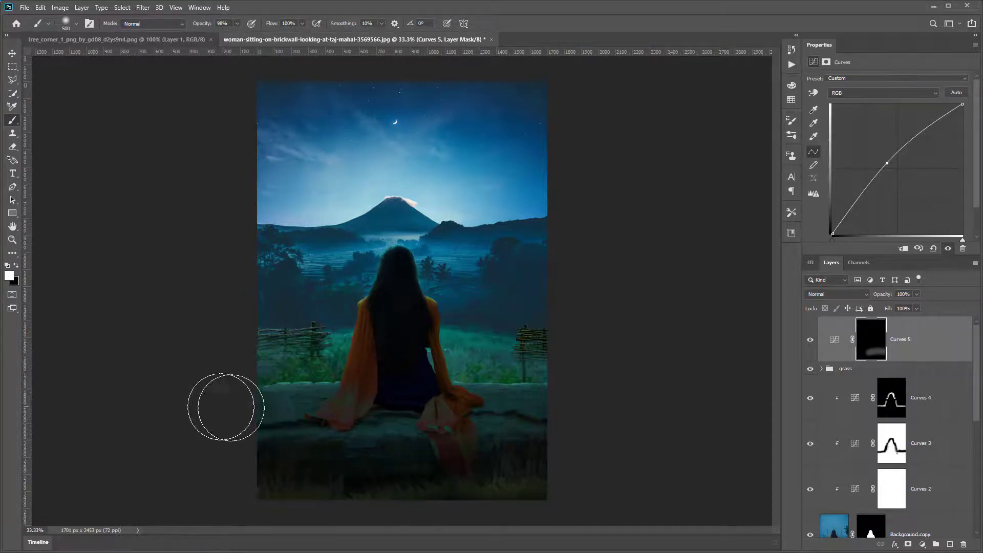
drag(552, 412, 549, 422)
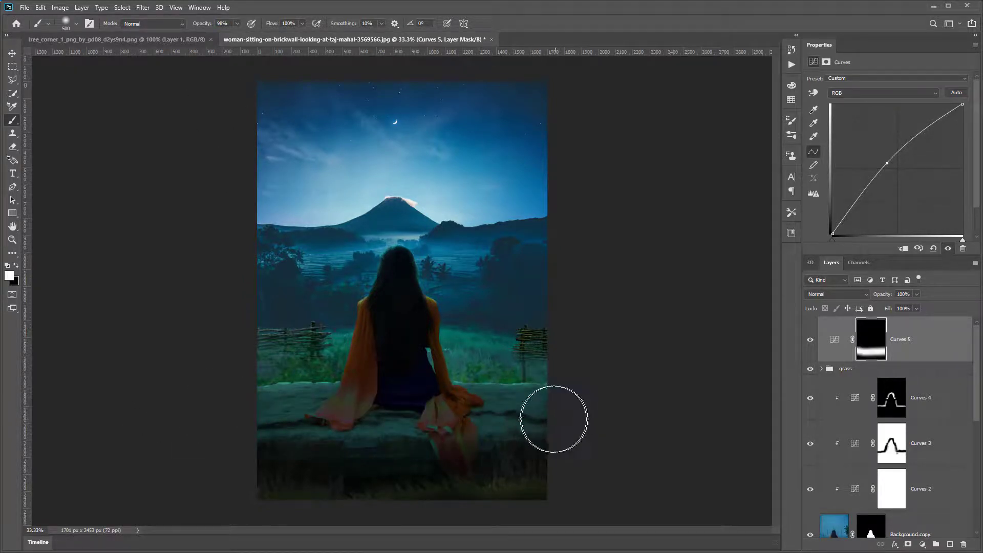
Compare the image with the Curves 4 and Curves 3 adjustments hidden and shown
key(ctrl+plus)
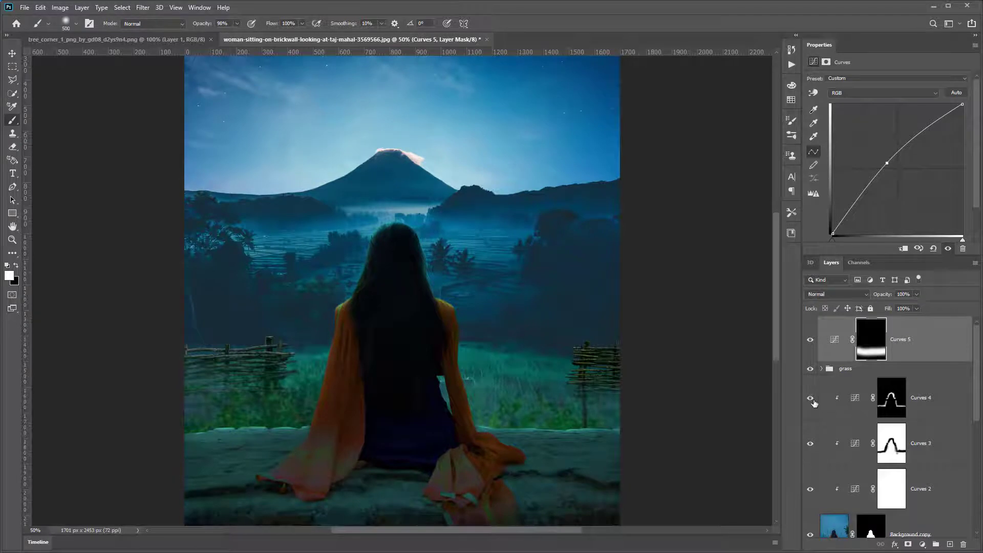
click(810, 398)
click(810, 398)
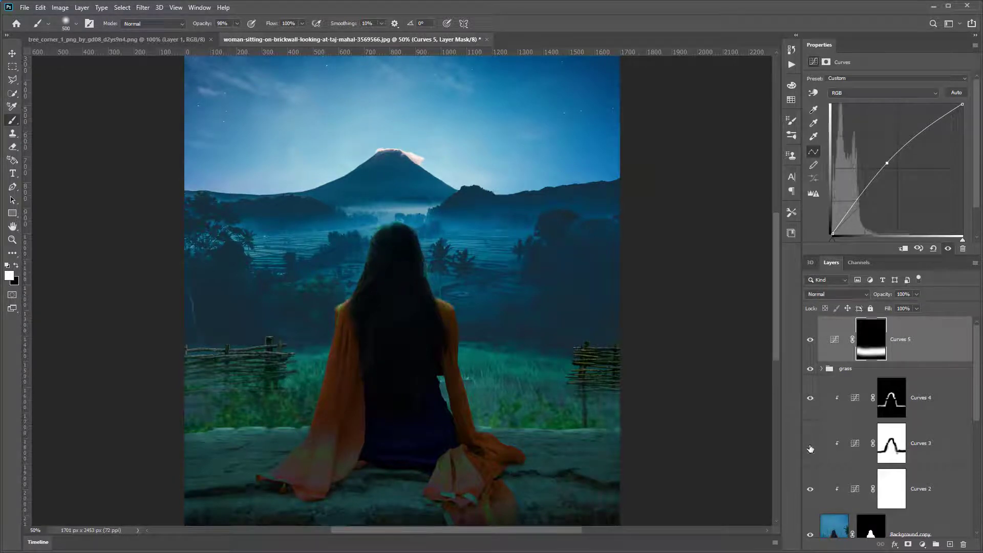
click(810, 445)
click(809, 444)
click(890, 450)
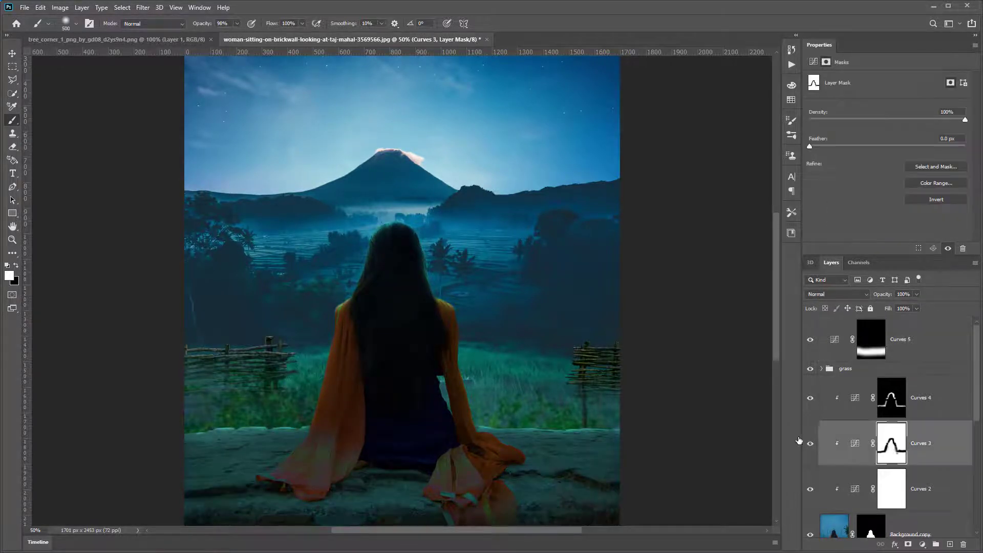
Add a Curves adjustment layer above Curves 5, lower its RGB midtones, and invert its mask to black
click(911, 339)
click(922, 544)
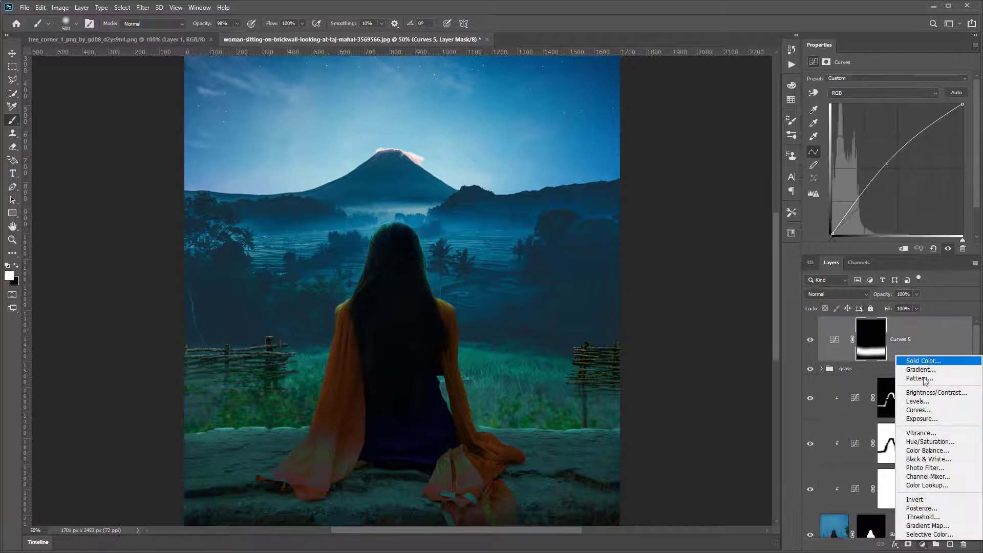
click(918, 410)
drag(902, 167, 913, 183)
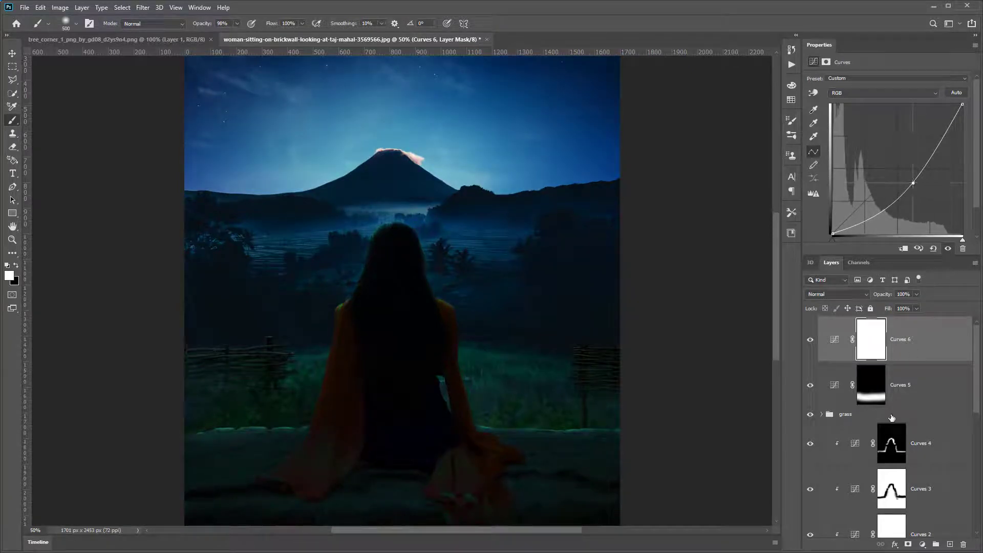
key(ctrl+i)
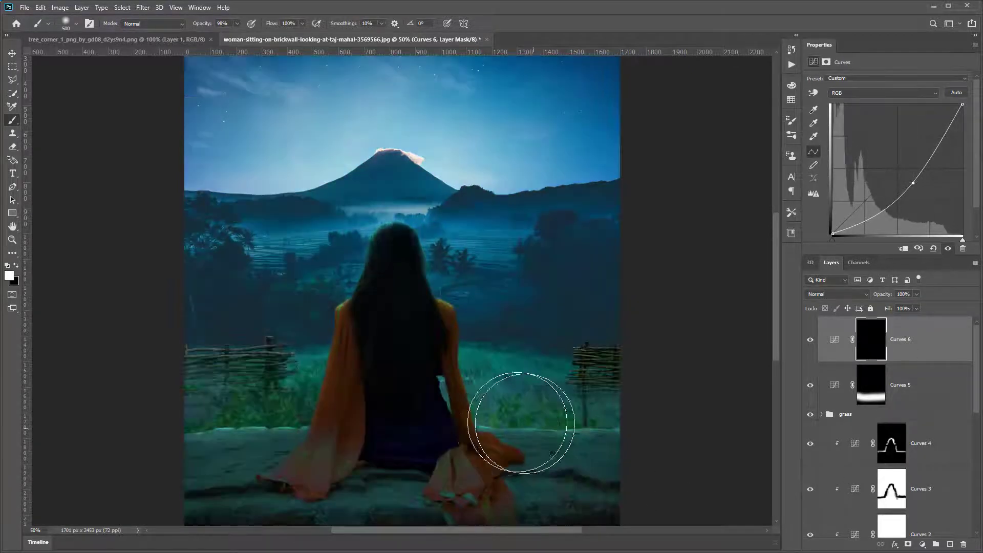
Paint white at 30% opacity with a soft brush on the Curves 6 mask over the wall below and beside the woman's shawl
drag(504, 423, 592, 261)
key(bracketleft)
key(bracketleft)
key(bracketleft)
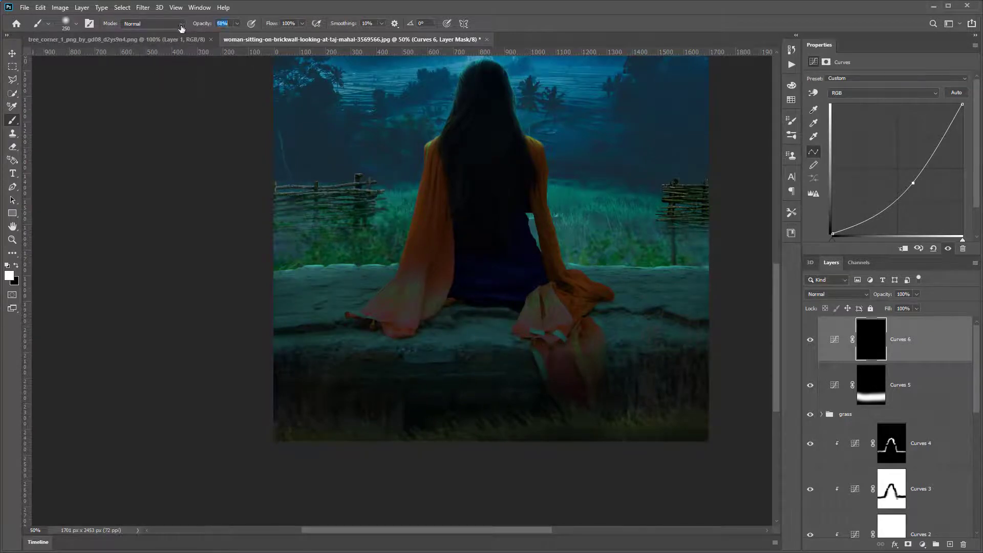
mouse_move(370, 334)
mouse_down()
mouse_move(401, 341)
mouse_move(364, 358)
mouse_up()
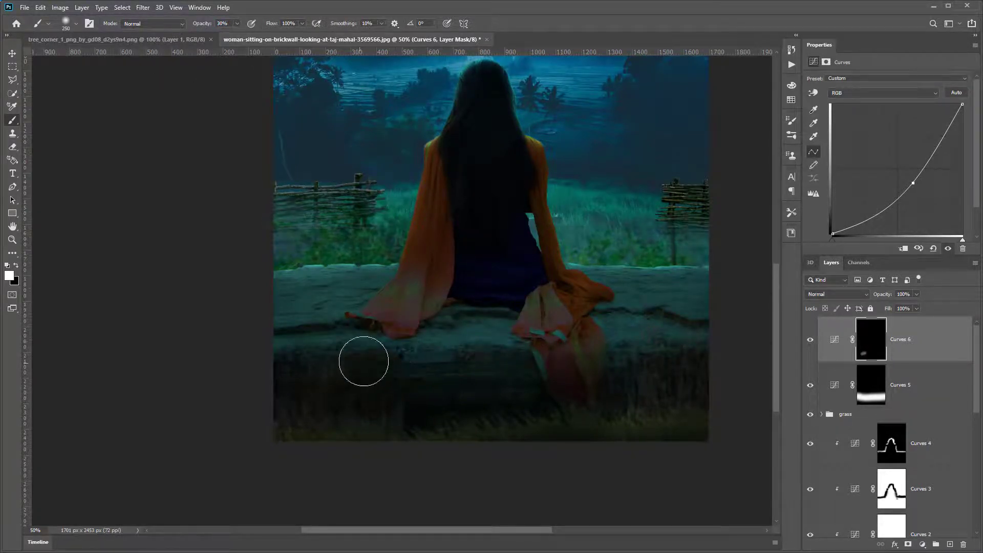
drag(517, 331, 504, 337)
key(bracketright)
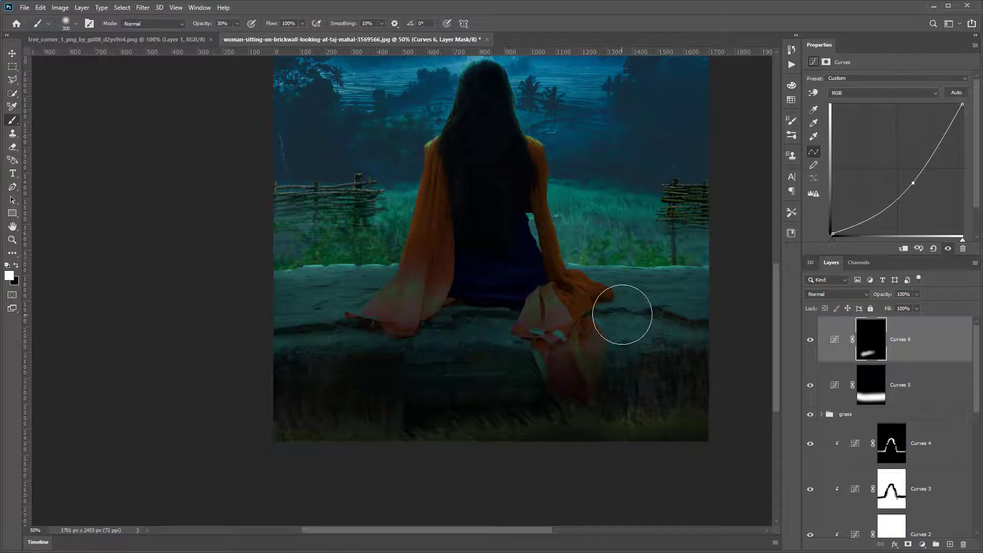
drag(619, 317, 674, 348)
key(bracketright)
key(bracketright)
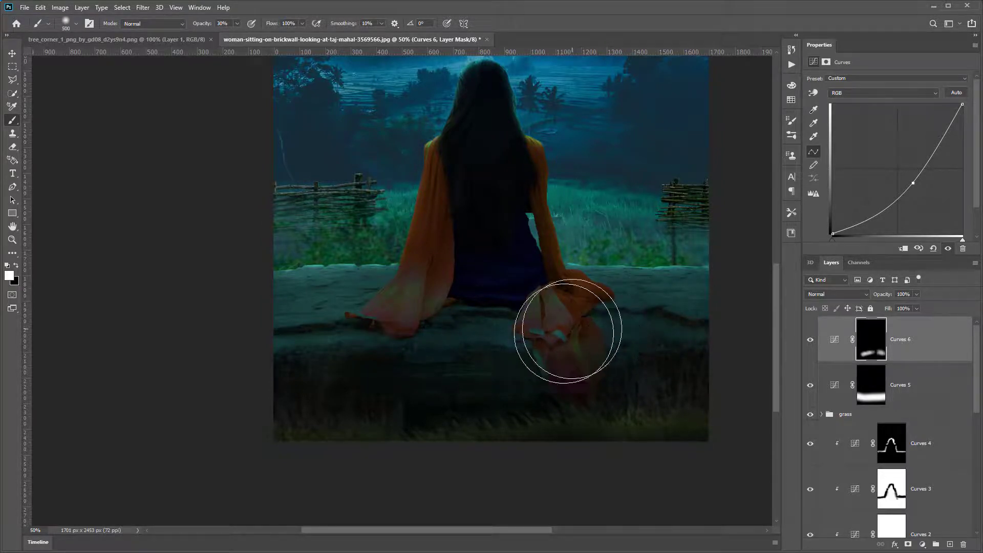
Extend the Curves 6 mask darkening over the woman's lower dress, shawl ends and adjoining wall, using a smaller brush for the finer shadows
drag(434, 305, 459, 281)
mouse_move(444, 342)
mouse_down()
mouse_move(494, 339)
mouse_move(394, 365)
mouse_move(509, 346)
mouse_move(481, 371)
mouse_move(524, 386)
mouse_move(614, 379)
mouse_up()
key(bracketleft)
key(bracketleft)
key(bracketleft)
key(bracketleft)
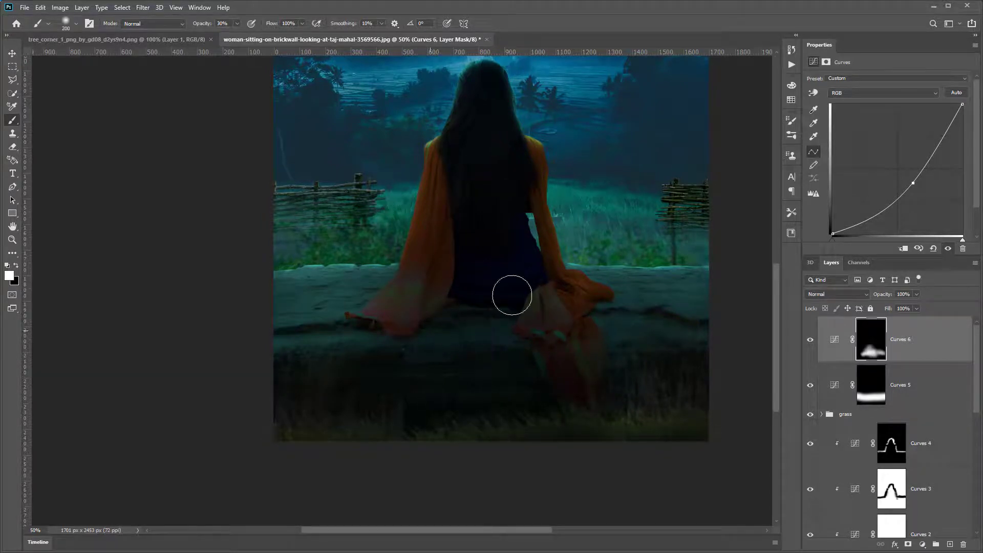
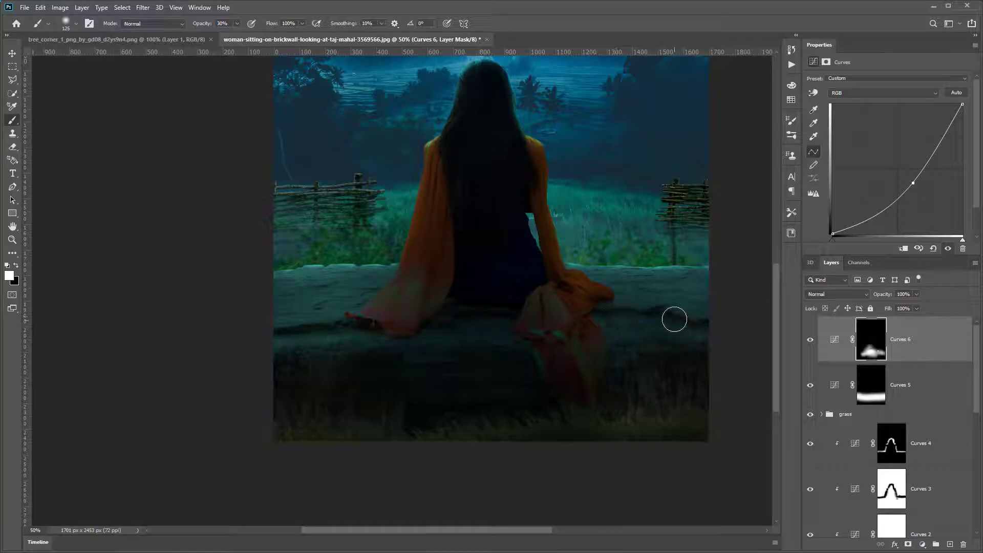
mouse_move(367, 345)
mouse_down()
mouse_move(327, 341)
mouse_move(351, 331)
mouse_up()
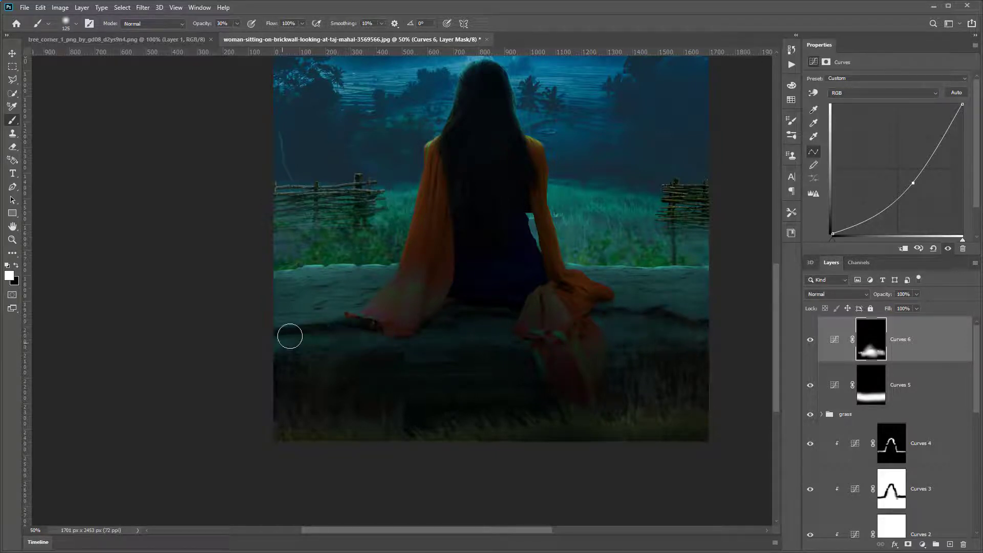
key(ctrl+minus)
key(ctrl+plus)
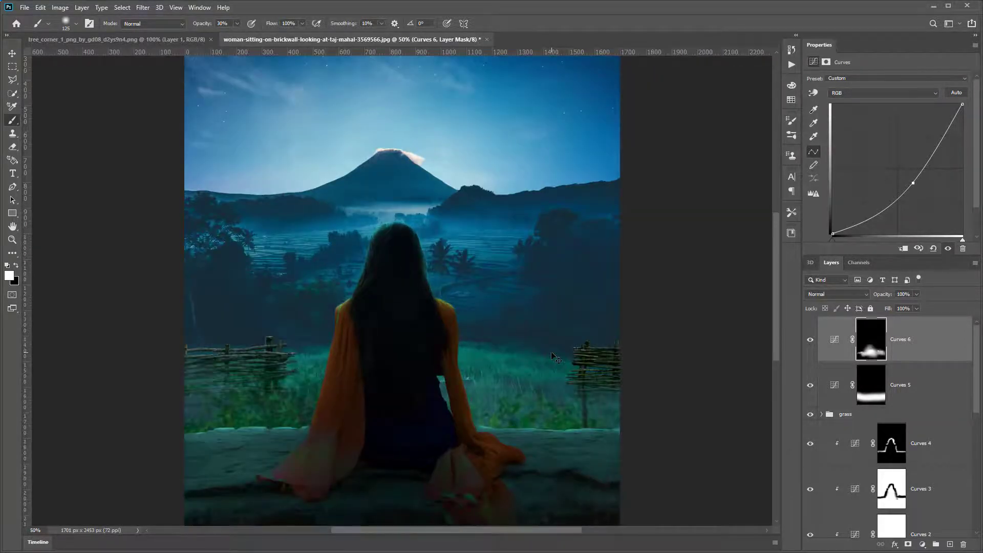
key(ctrl+minus)
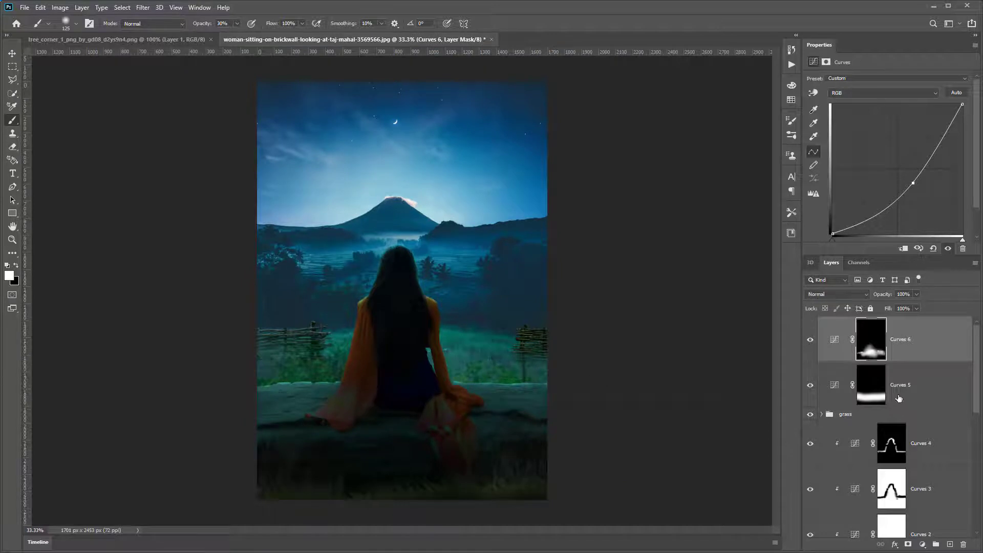
Add a Gradient Map adjustment layer above Curves 6 and set its white stop to olive green #99af5e
click(923, 544)
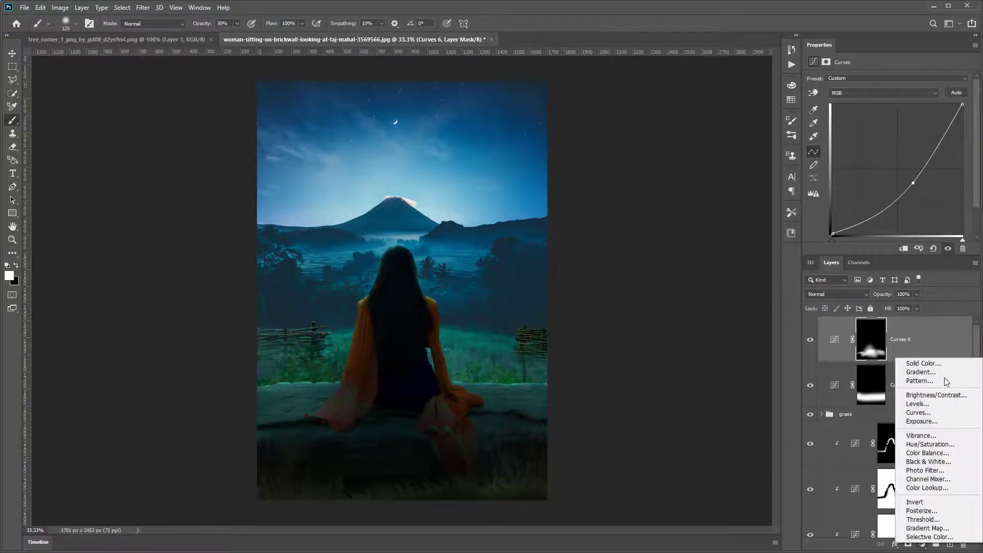
click(912, 528)
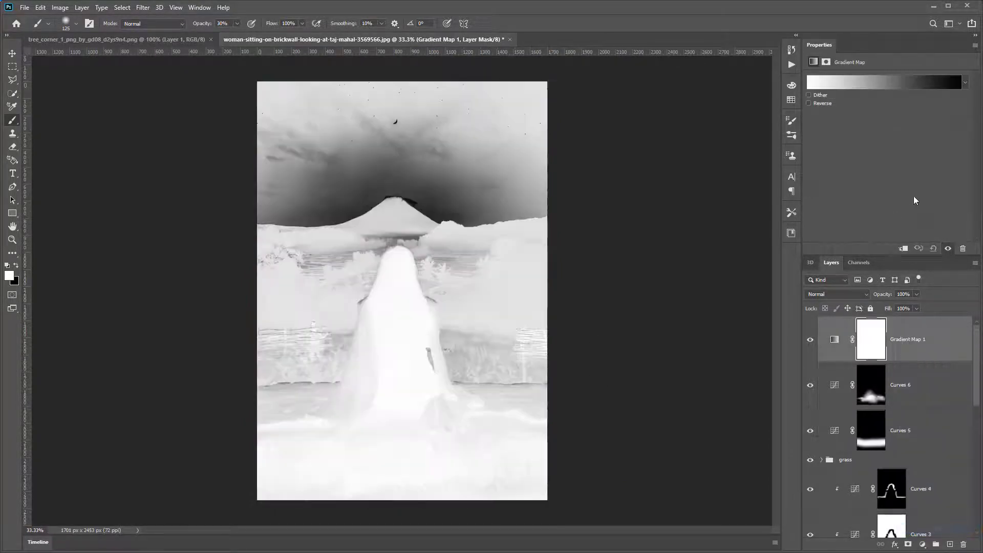
click(917, 86)
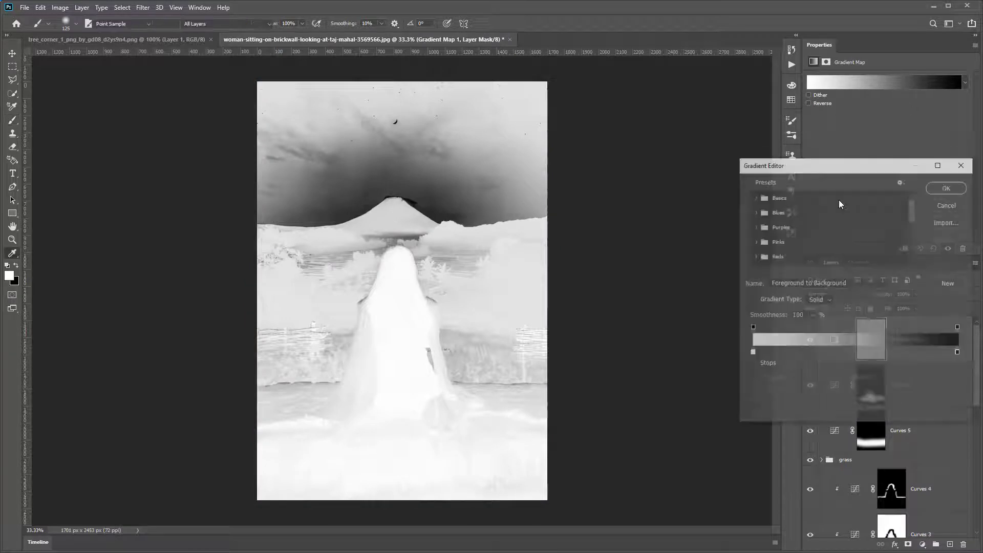
click(752, 352)
click(797, 395)
click(687, 382)
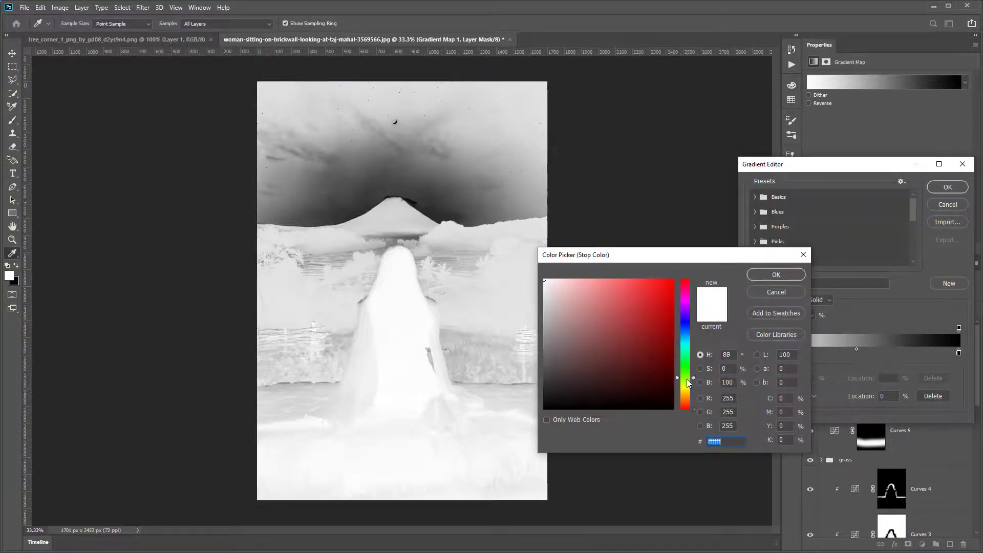
click(634, 370)
drag(600, 337, 603, 319)
key(Return)
Set the gradient's black stop to a very dark navy blue
drag(958, 353, 957, 353)
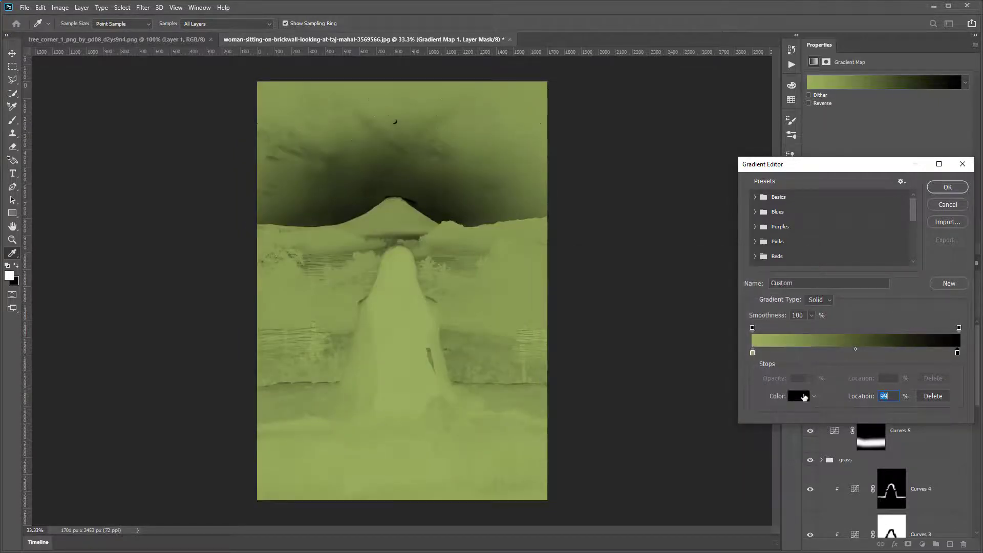
click(799, 396)
click(685, 333)
click(639, 378)
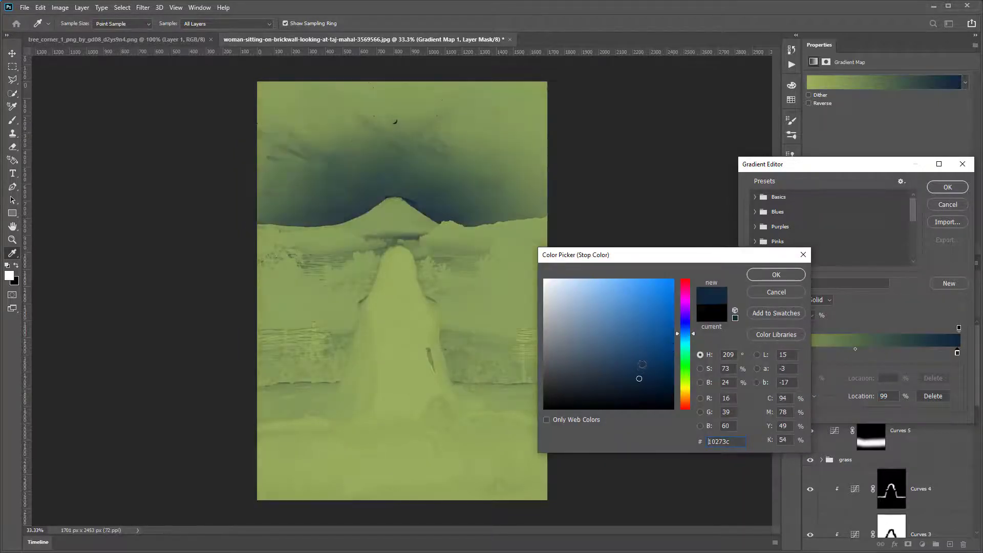
click(776, 274)
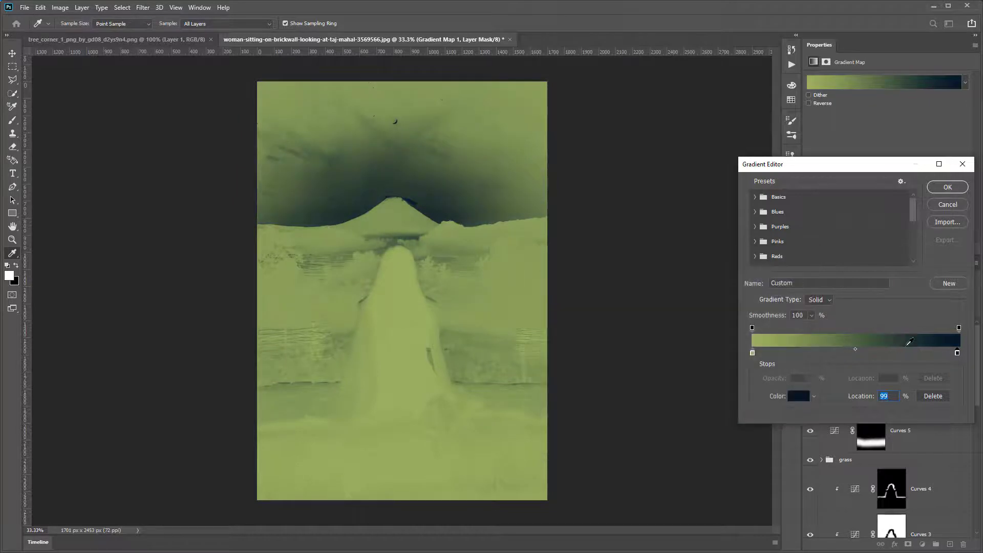
Swap the order of the gradient stops, placing the navy stop at 5% and the olive green stop at 77%
drag(957, 353, 931, 353)
drag(781, 354, 762, 353)
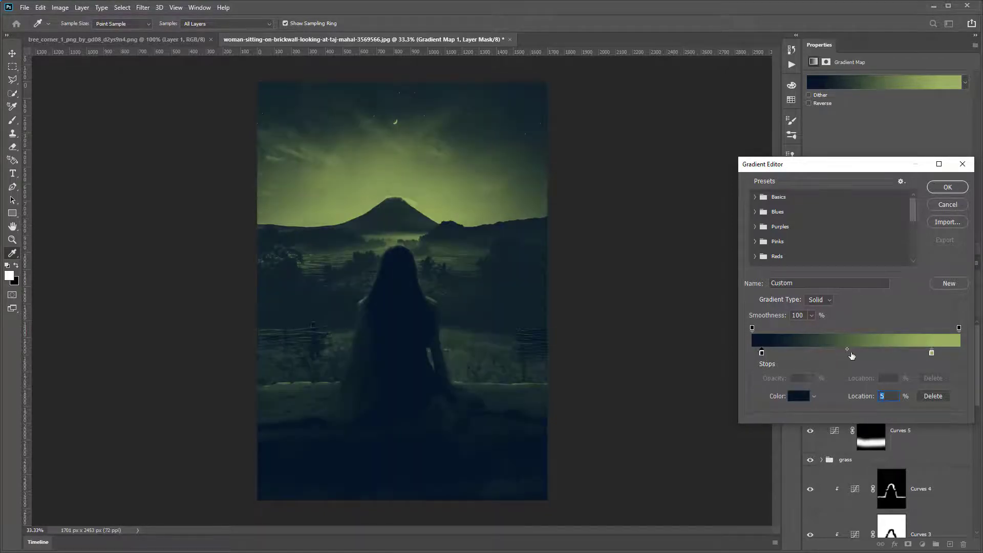
drag(932, 353, 913, 361)
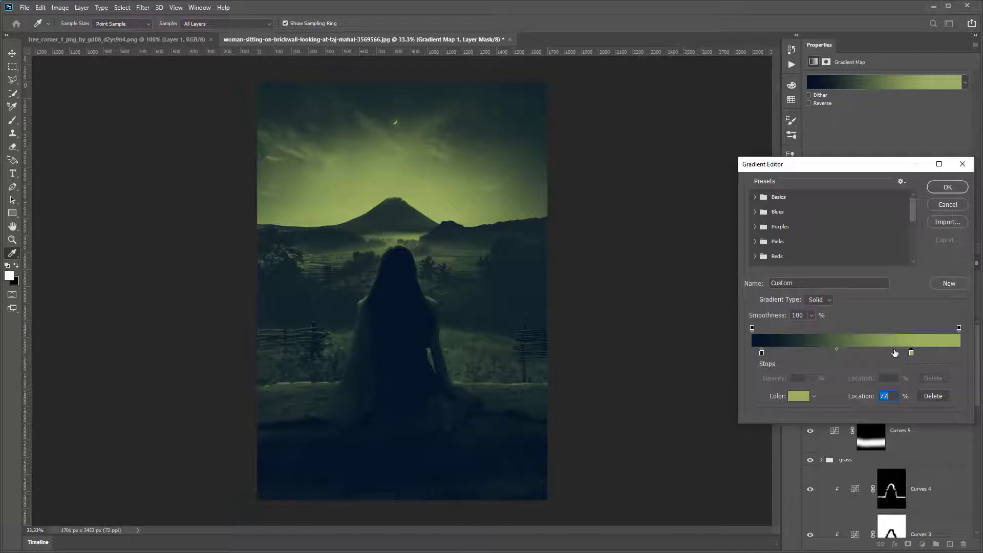
Recolor the gradient's olive green stop at 77% to a brighter yellow-green
click(795, 400)
click(684, 337)
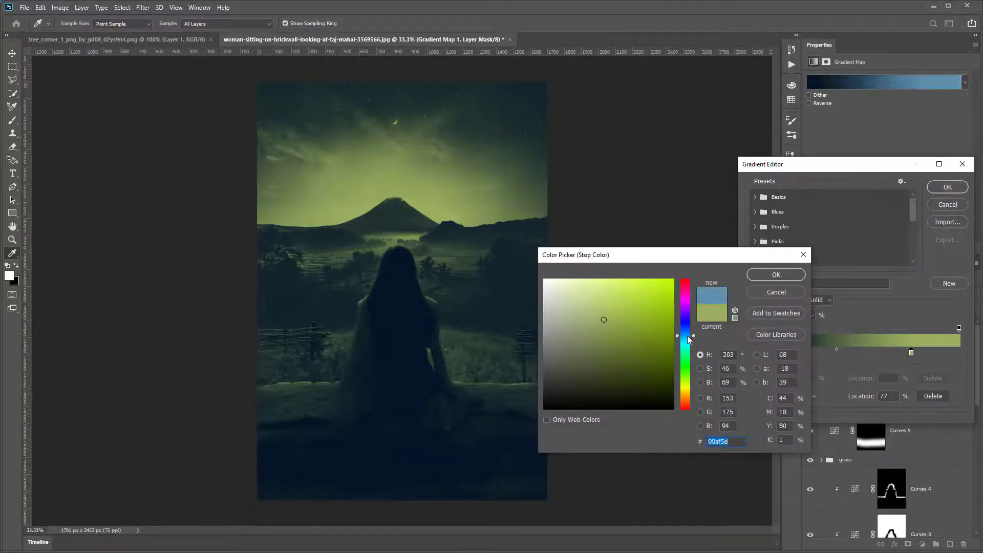
click(683, 339)
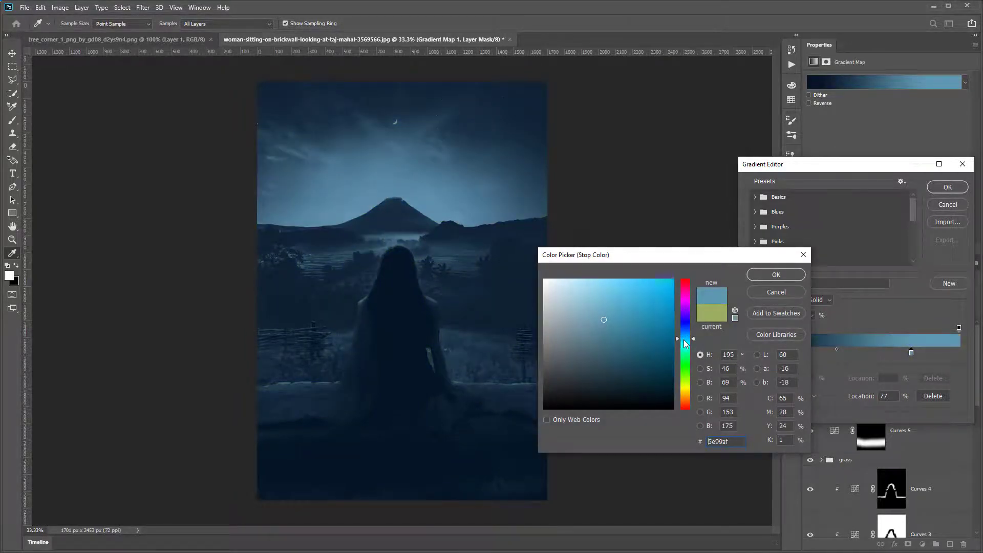
drag(683, 339, 684, 382)
click(628, 291)
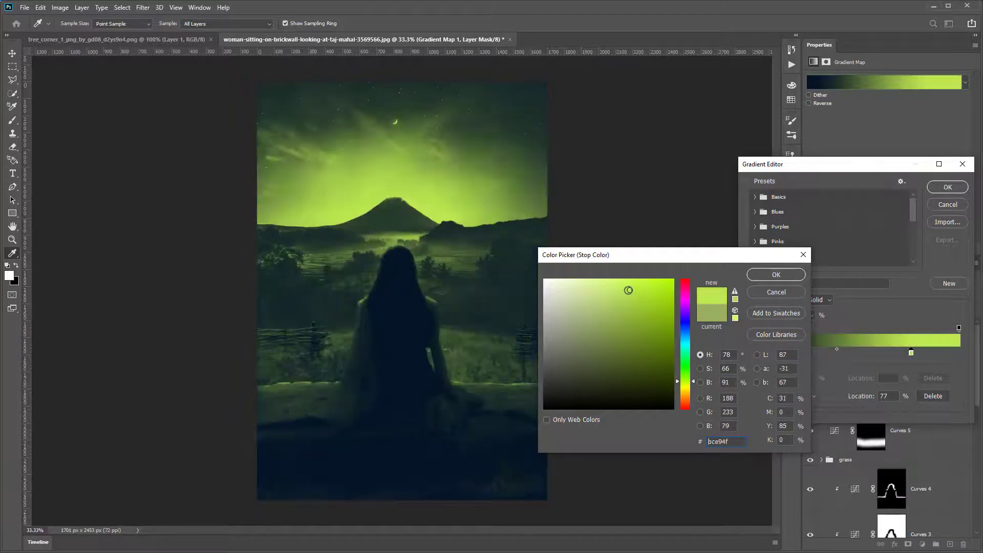
click(774, 274)
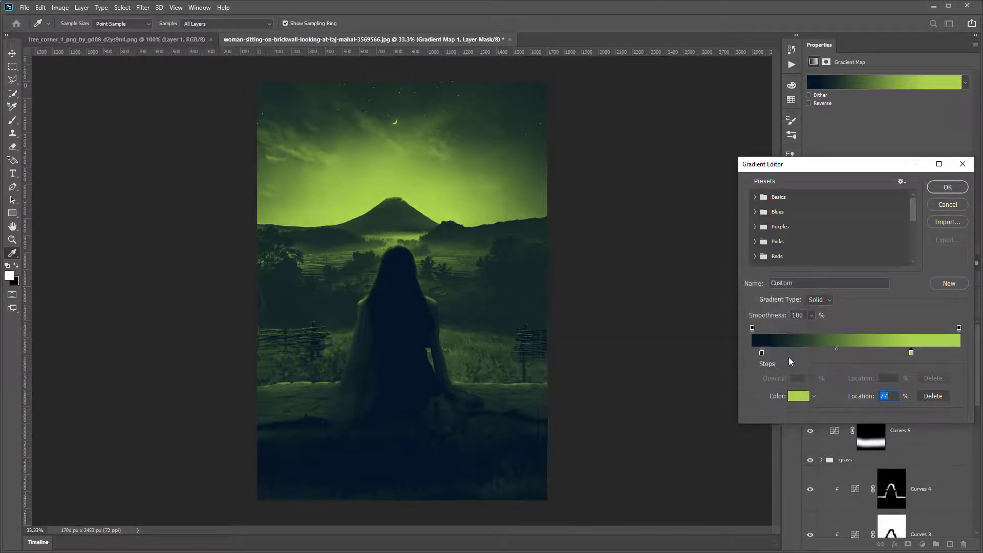
Save the navy to yellow-green gradient as a new preset and apply it to the Gradient Map
click(943, 282)
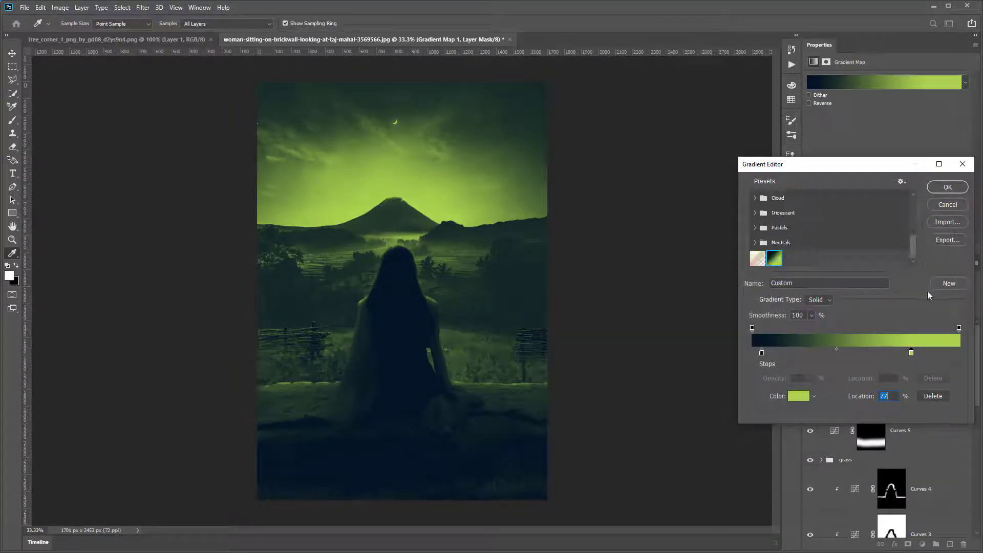
click(946, 187)
key(b)
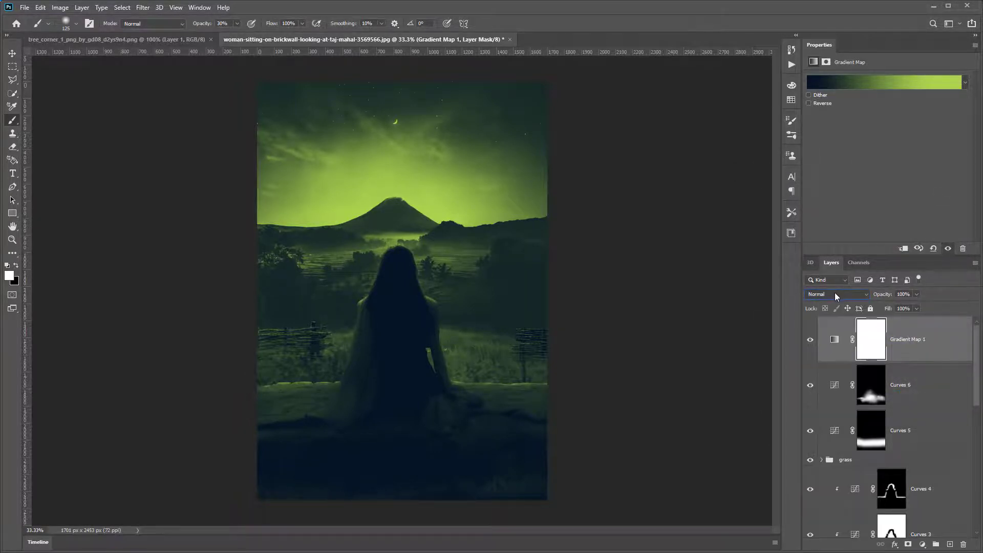
Set the Gradient Map layer's blending mode to Hard Light and its opacity to 43%
scroll(835, 296, down, 1)
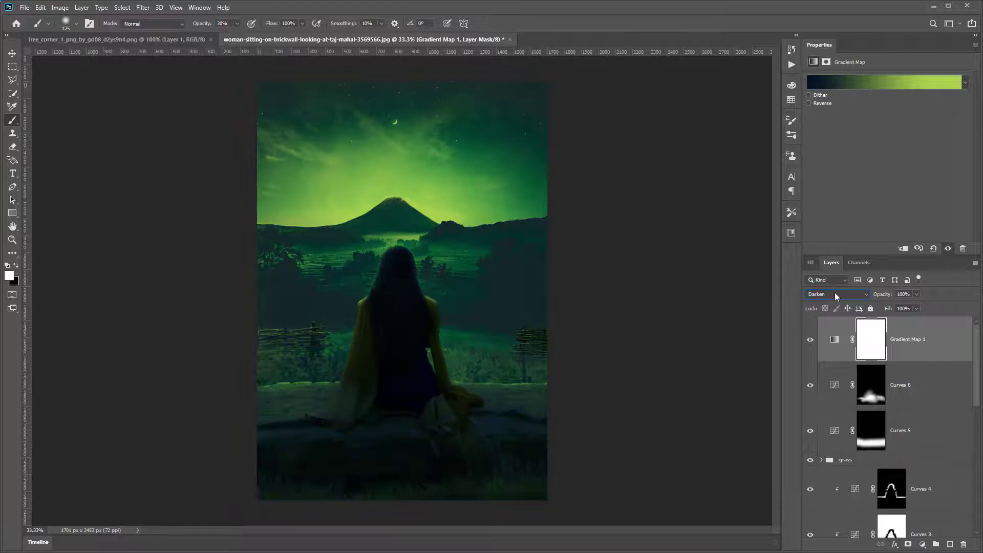
scroll(835, 296, down, 4)
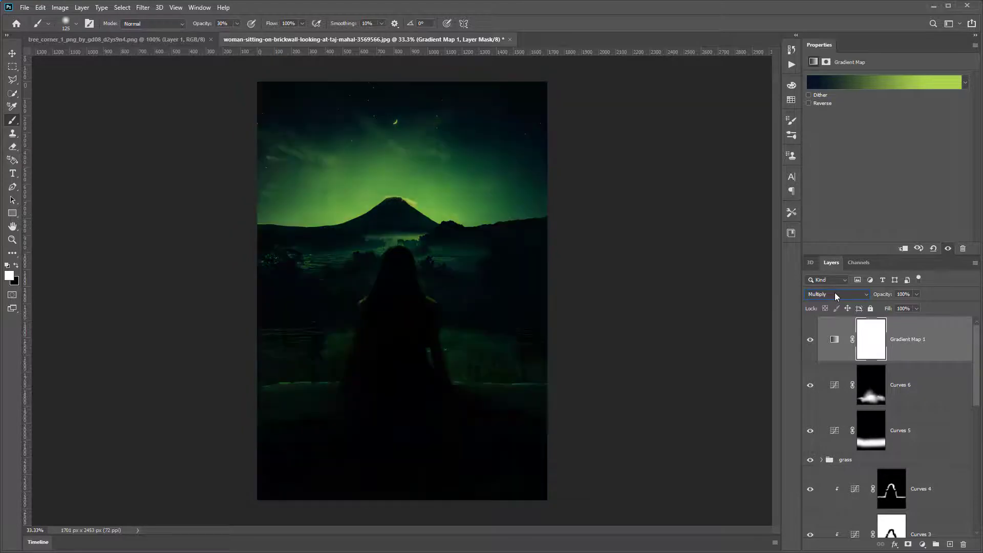
scroll(835, 295, down, 5)
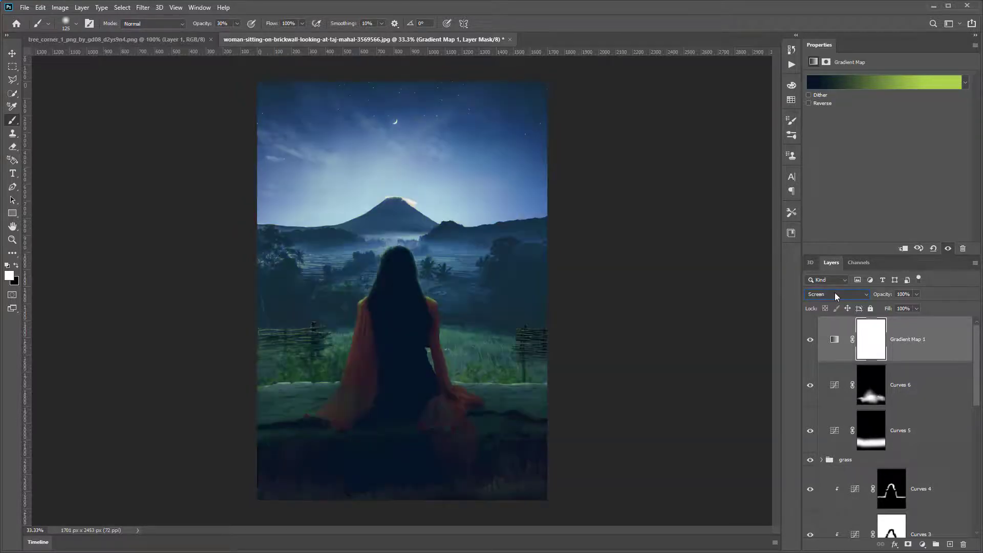
scroll(835, 295, down, 1)
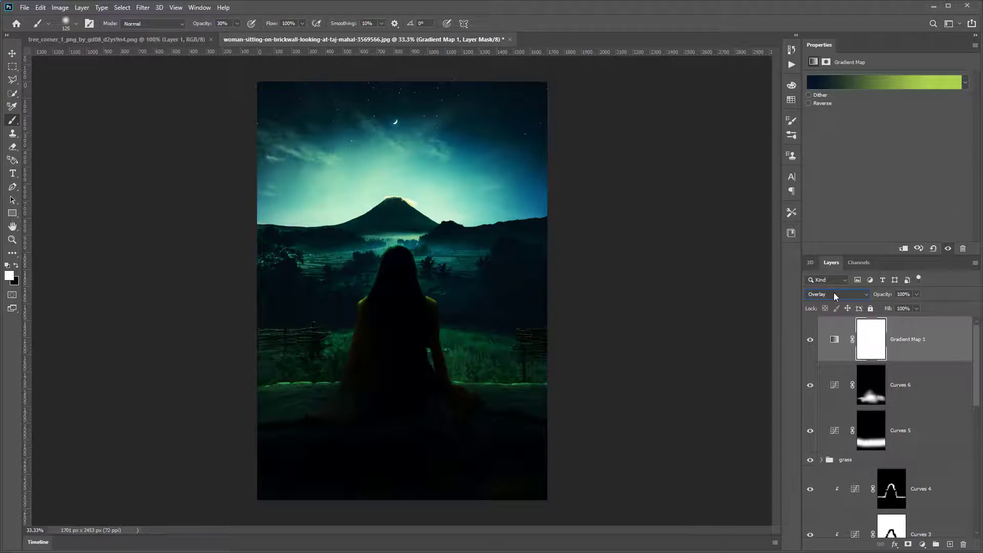
scroll(834, 295, down, 1)
scroll(833, 293, down, 1)
scroll(833, 293, down, 1)
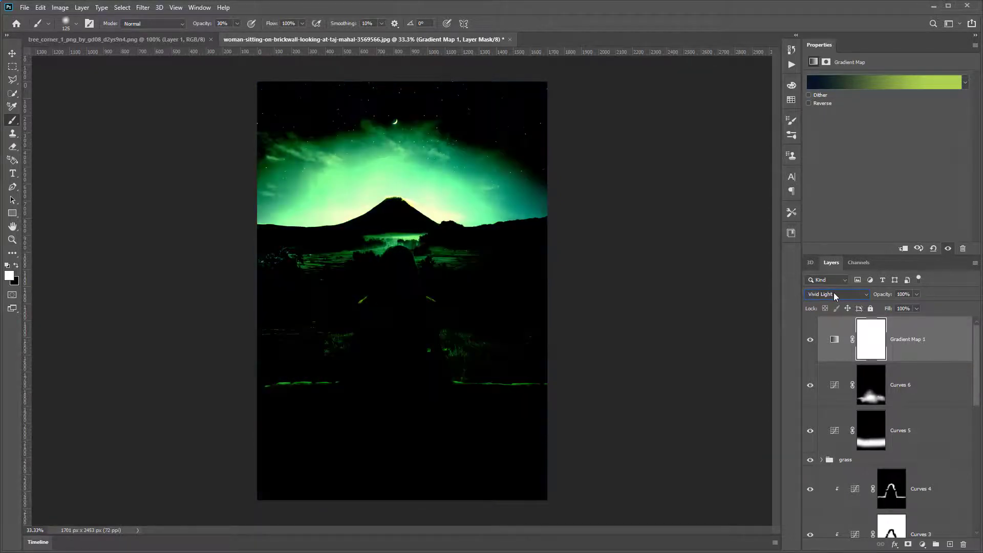
scroll(834, 293, up, 1)
scroll(833, 293, up, 1)
scroll(833, 293, down, 1)
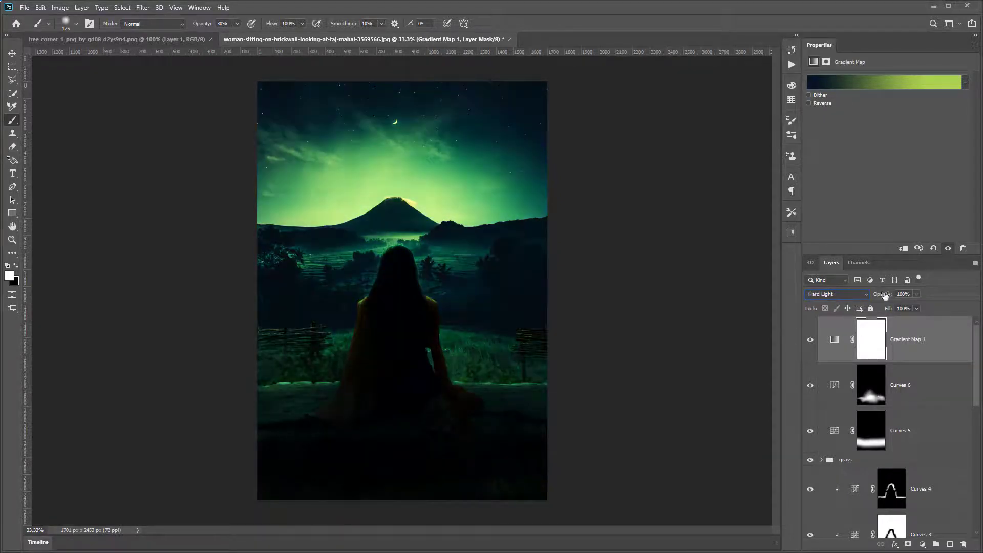
drag(884, 296, 853, 302)
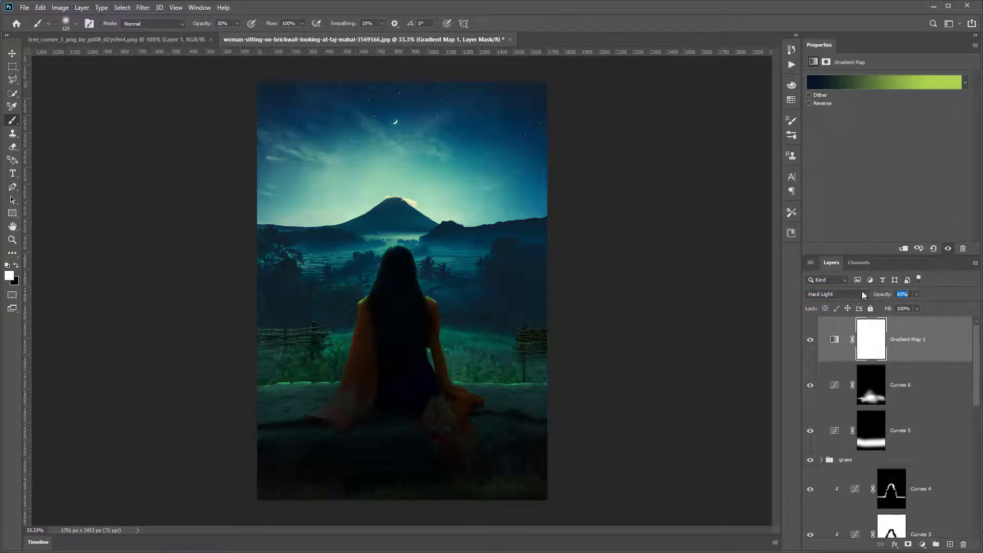
Compare the image with and without the Gradient Map by toggling the layer's visibility
click(811, 340)
click(811, 339)
click(811, 340)
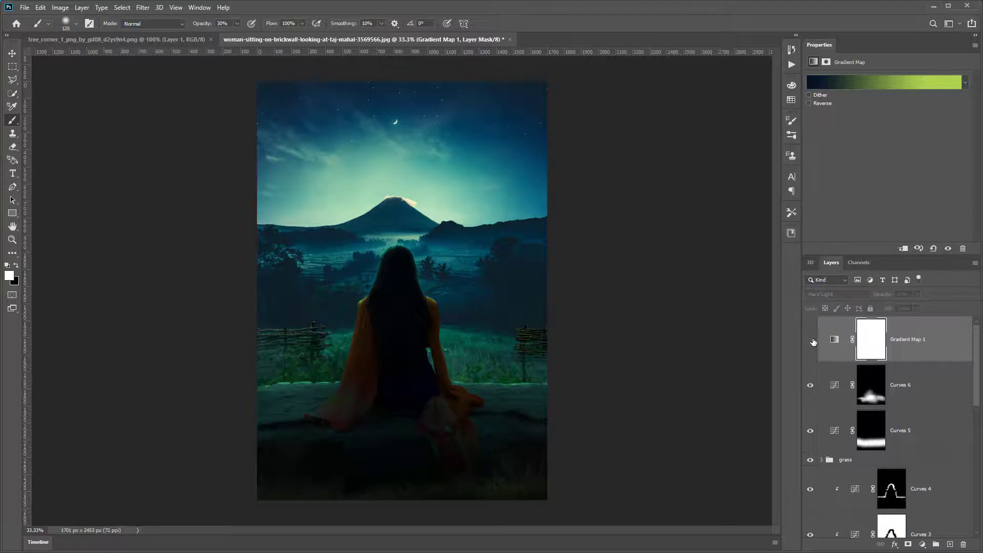
click(811, 340)
click(810, 340)
click(810, 341)
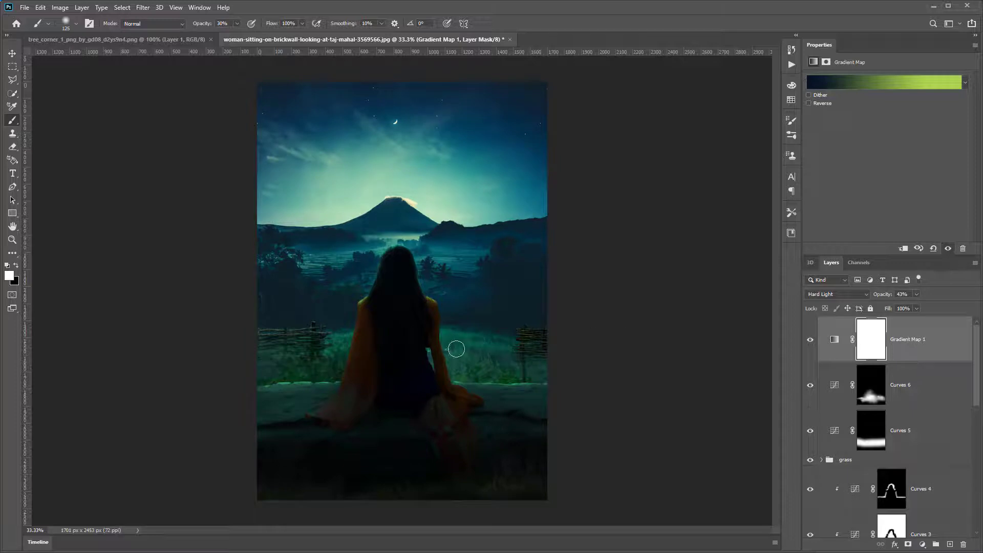
Add a new layer above the Gradient Map and stamp all visible layers into it
click(12, 53)
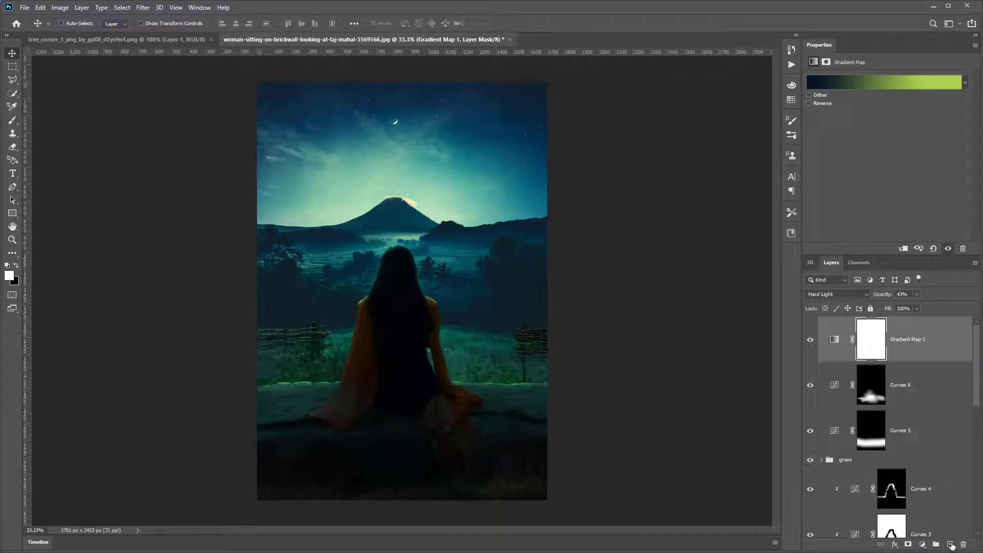
click(951, 544)
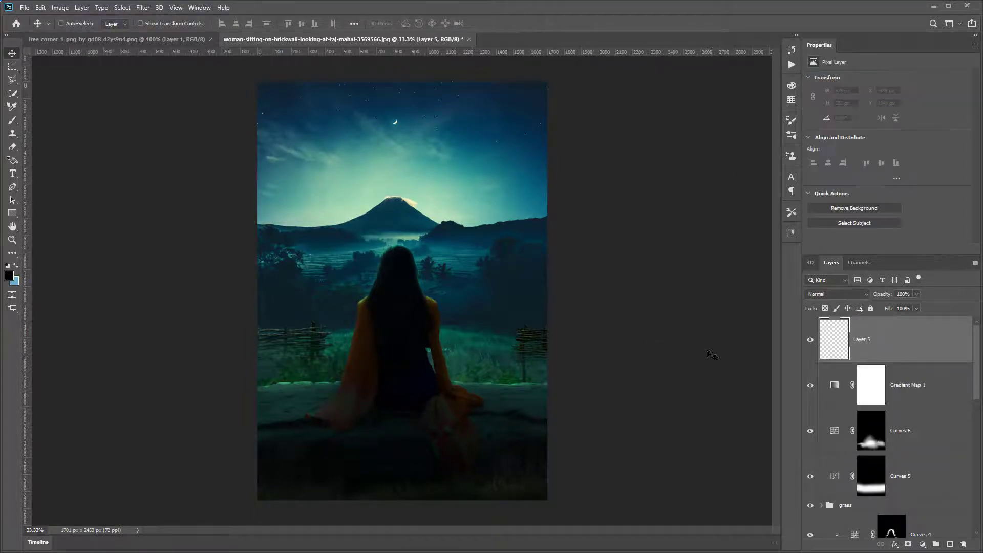
key(ctrl+shift+alt+e)
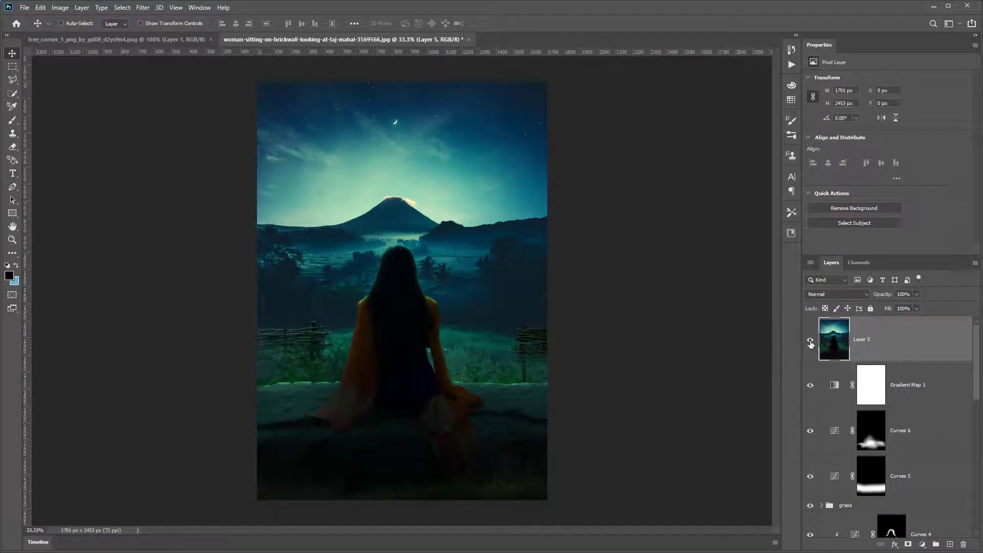
right_click(927, 339)
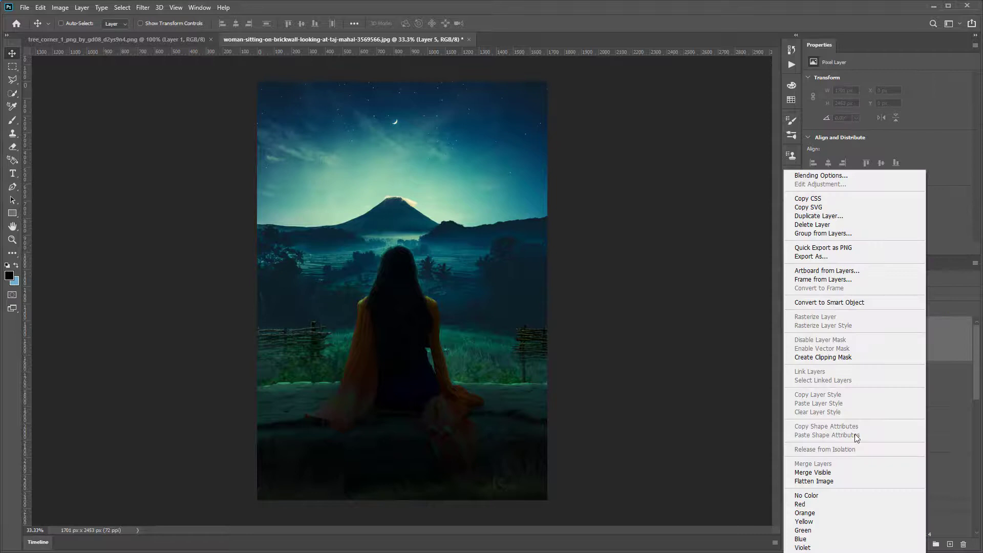
click(824, 473)
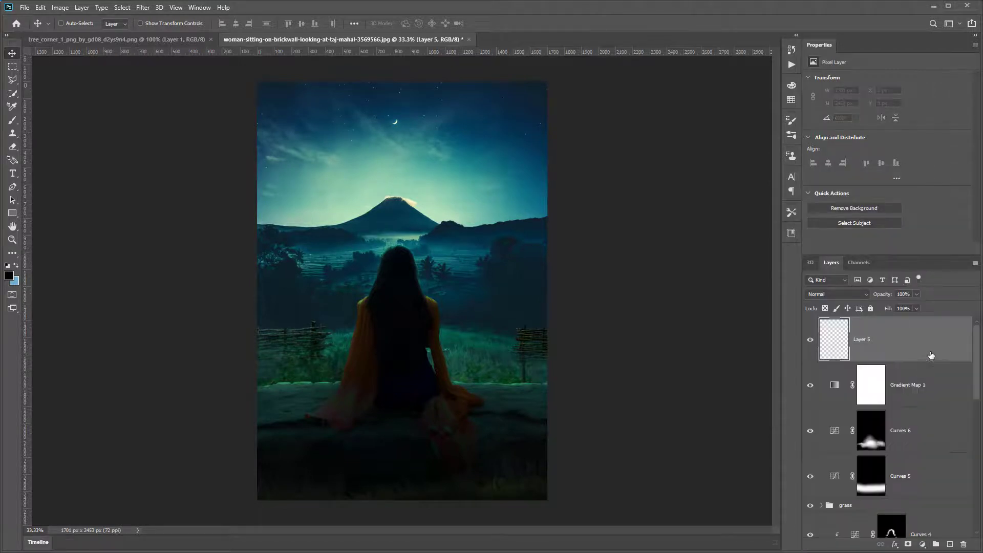
key(ctrl+shift+alt+e)
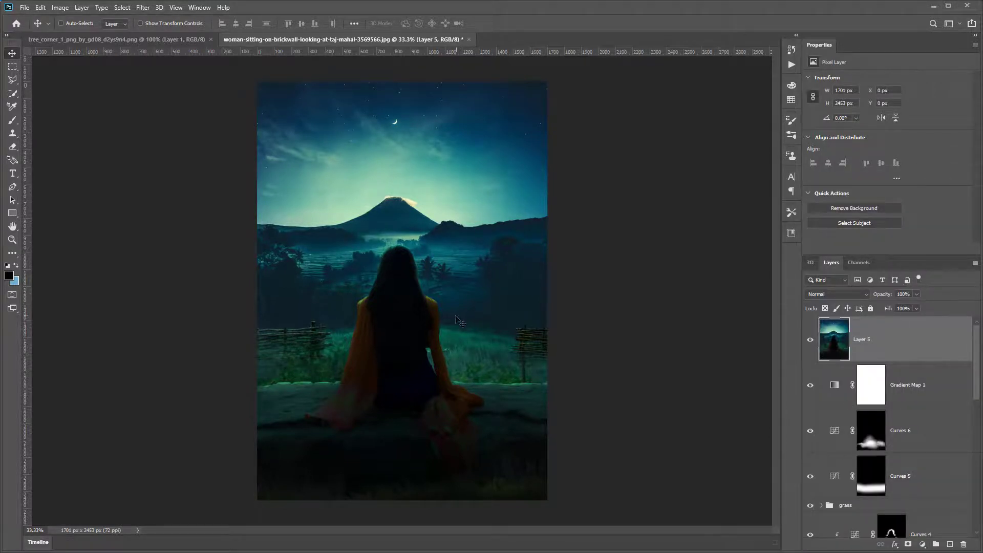
Open the Camera Raw Filter on the stamped layer and set saturation -31, vibrance +62, temperature -35 and tint -18
key(ctrl+plus)
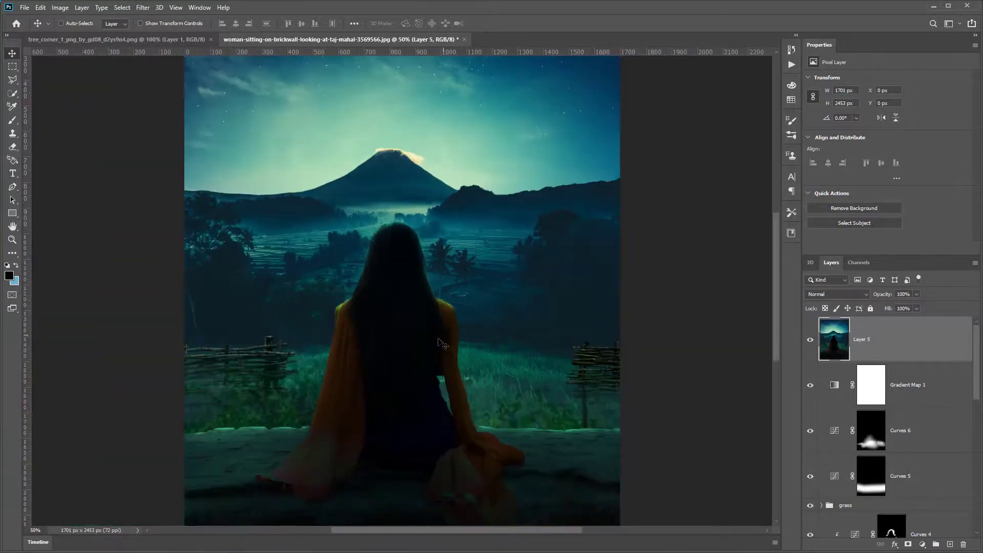
click(143, 8)
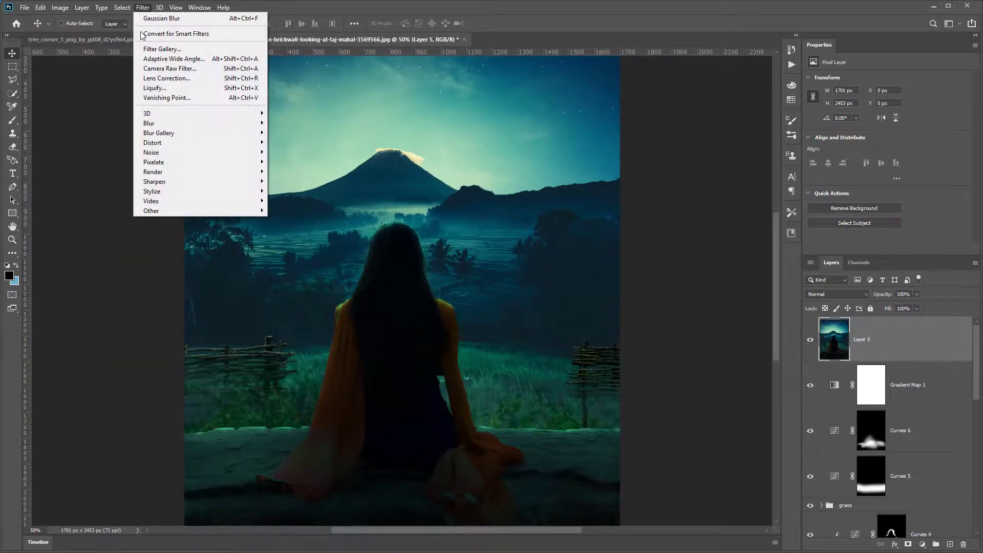
click(176, 70)
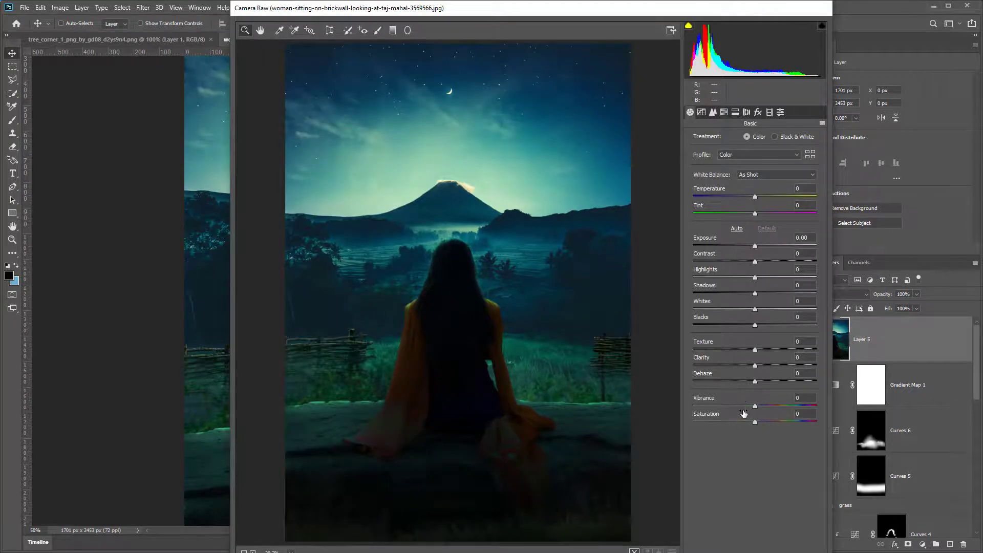
mouse_move(744, 413)
mouse_down()
mouse_move(783, 405)
mouse_move(732, 424)
mouse_up()
drag(783, 405, 792, 401)
click(739, 199)
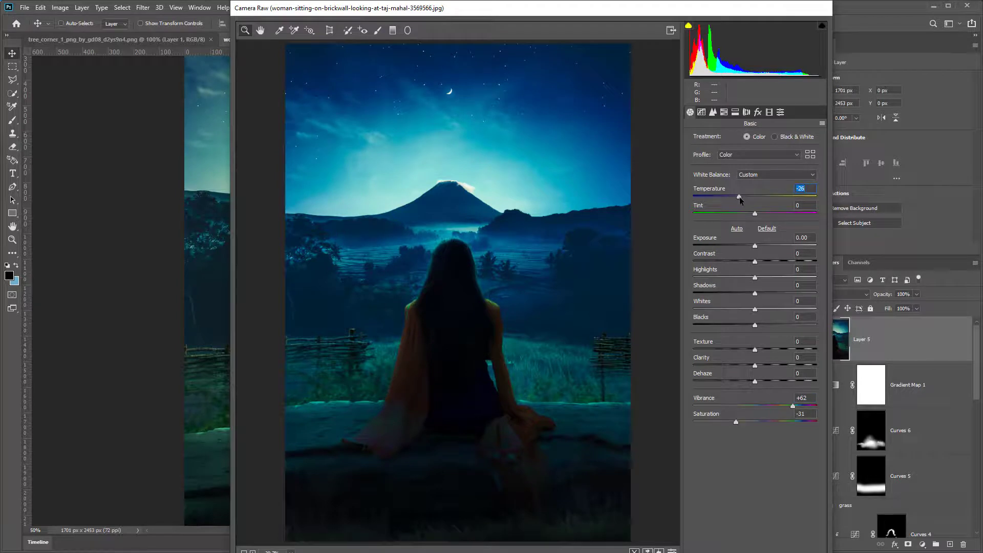
click(744, 214)
click(734, 197)
Set the Camera Raw contrast to -28, texture to +21, clarity to +3 and dehaze to +2
click(770, 262)
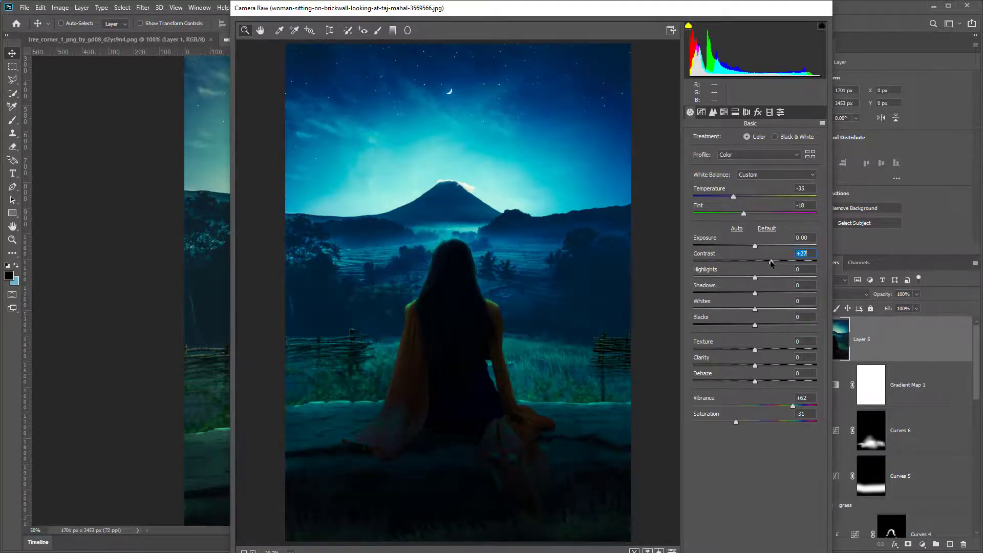
drag(767, 259, 739, 262)
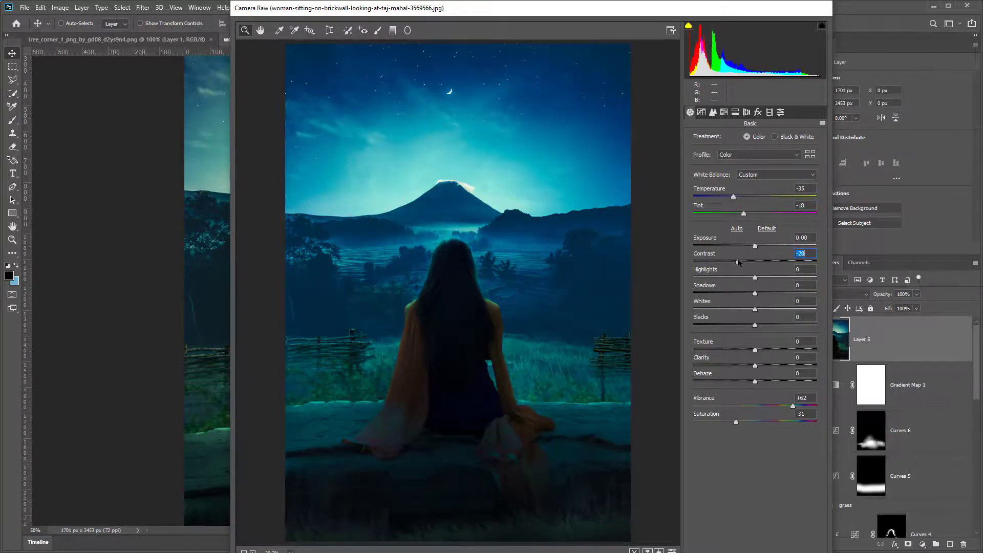
click(774, 351)
drag(774, 350, 756, 380)
click(758, 365)
Set the Camera Raw highlights to -54, whites to +31, blacks to +18 and shadows to +13
drag(755, 278, 722, 279)
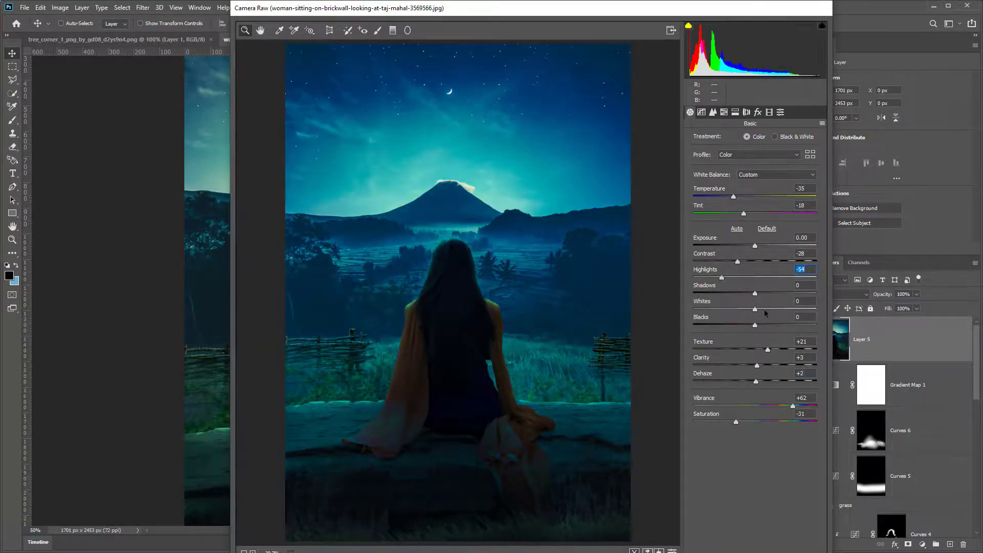
mouse_move(762, 311)
mouse_down()
mouse_move(775, 311)
mouse_move(745, 326)
mouse_move(766, 327)
mouse_up()
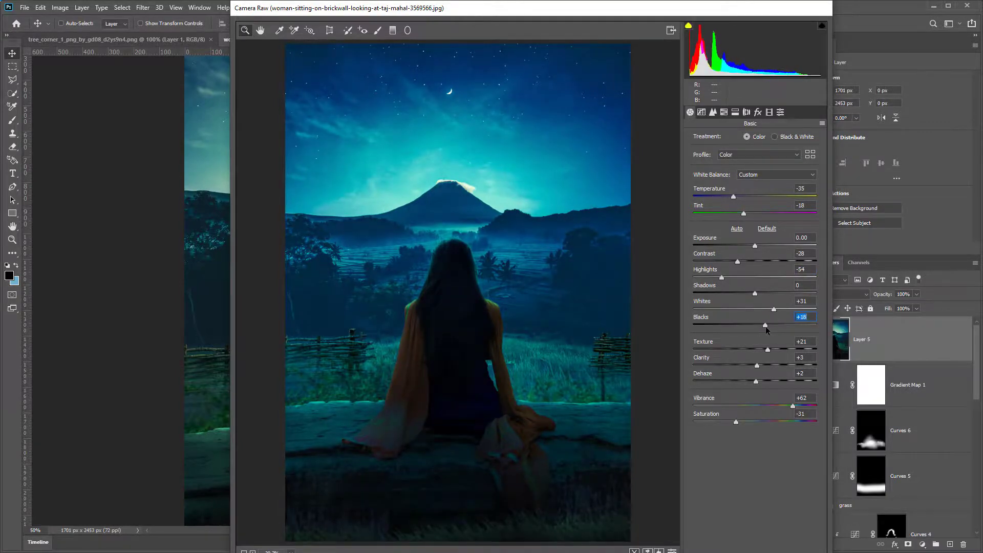
drag(766, 292, 762, 295)
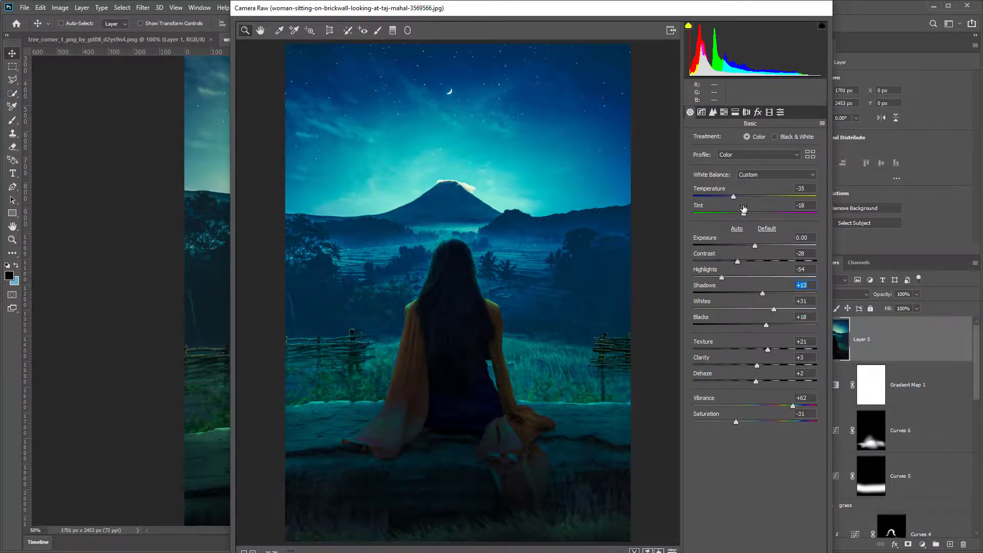
Set sharpening amount 38 with masking 79, and noise reduction luminance 27 and color 58, comparing before and after
click(713, 113)
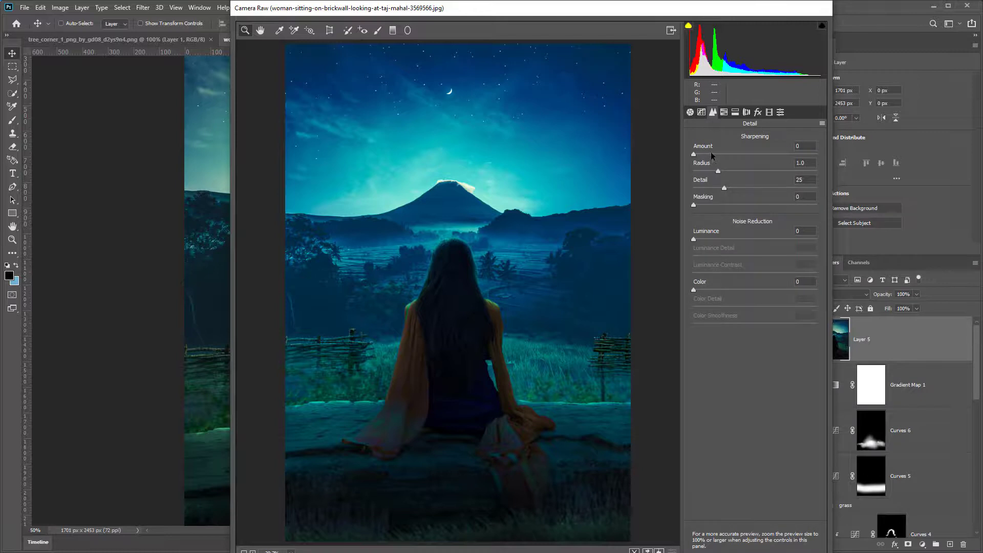
drag(712, 154, 725, 155)
drag(782, 204, 789, 206)
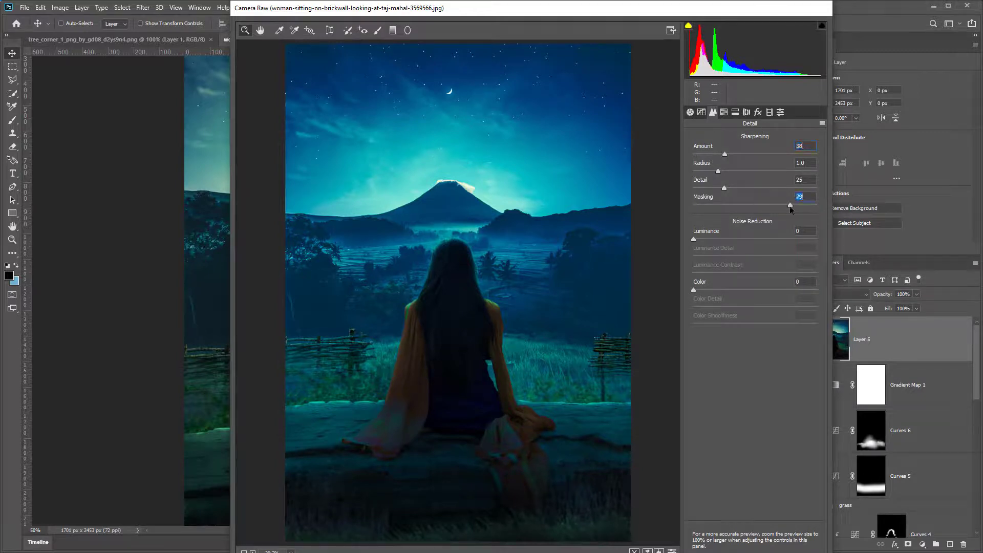
click(727, 239)
click(764, 289)
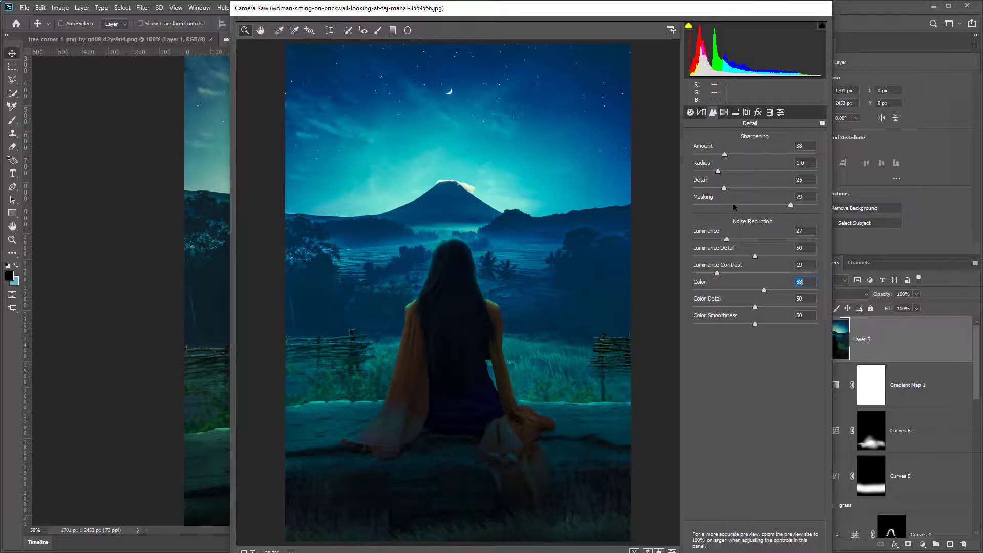
key(p)
key(p)
Adjust the HSL saturation to Aquas +46 and Blues +52, and the luminance to Aquas +27 and Blues -33
click(724, 113)
drag(763, 242, 784, 261)
click(785, 260)
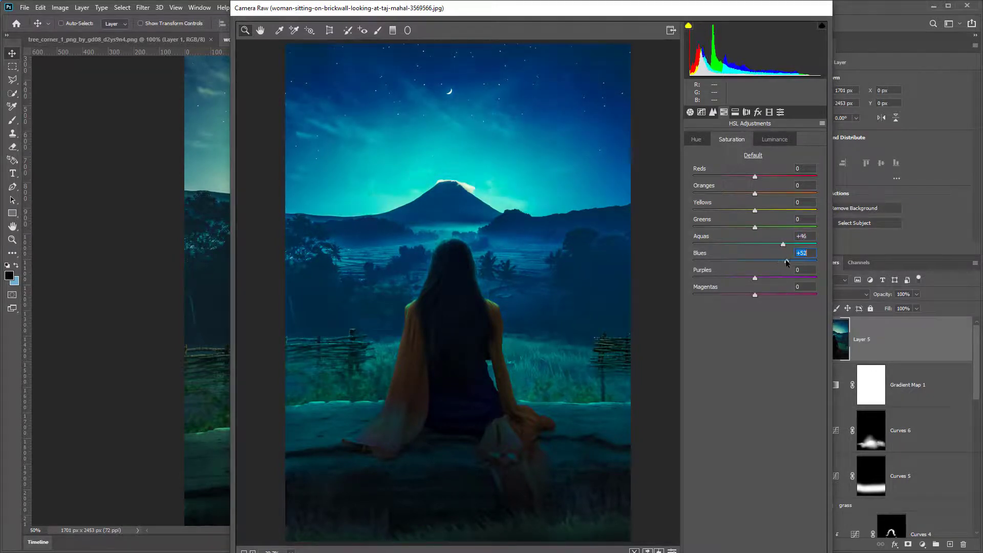
click(771, 139)
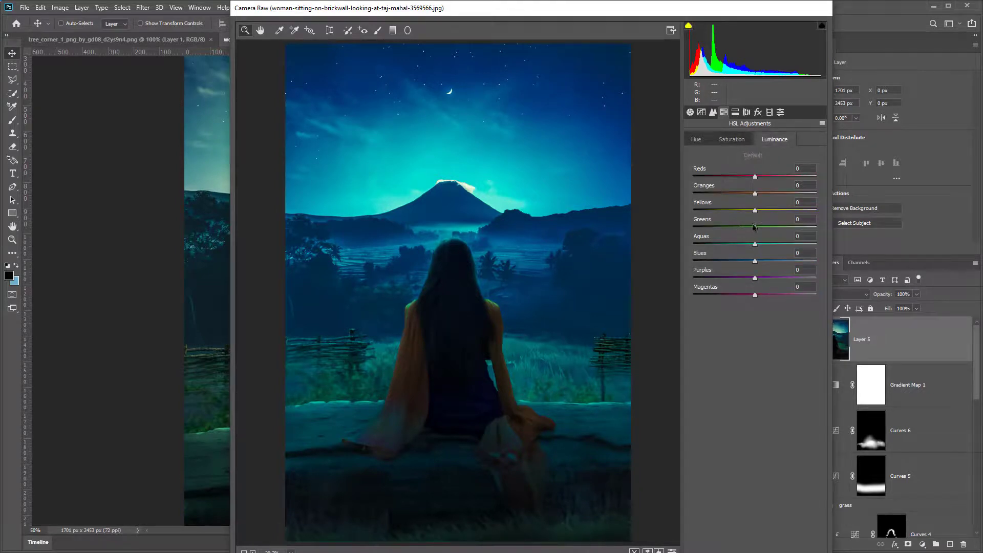
drag(740, 243, 746, 275)
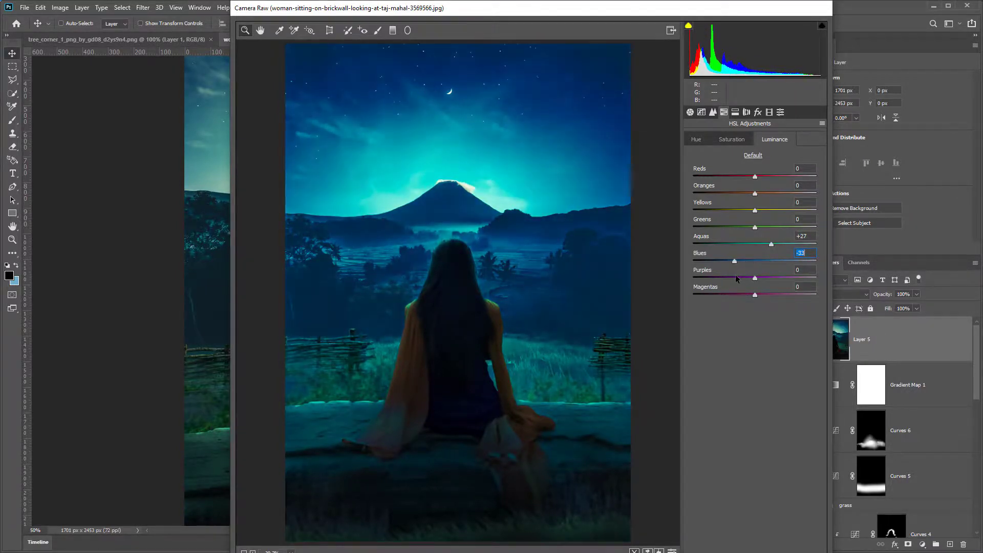
Shift the HSL hue of Greens to +4 and Aquas to +33, and apply the Camera Raw filter
click(696, 140)
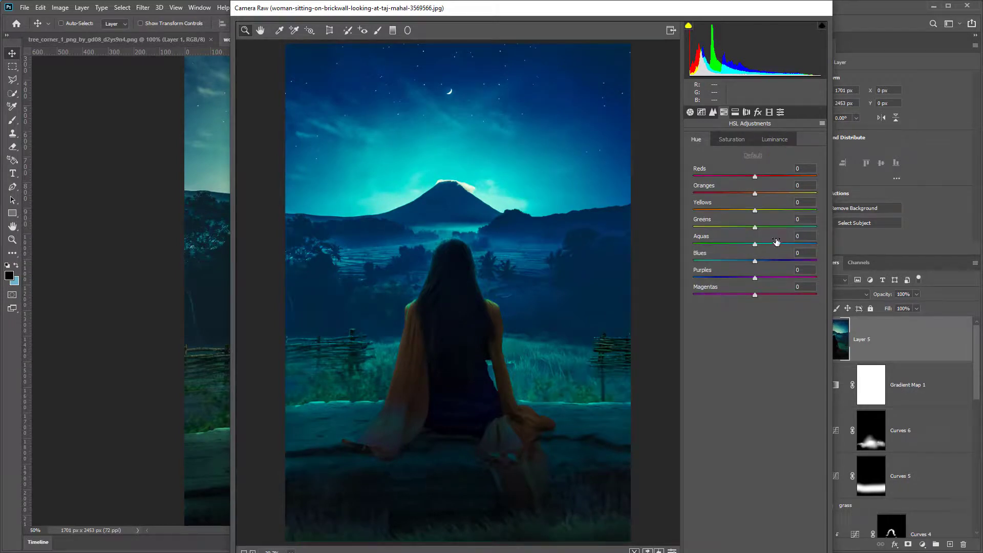
drag(755, 228, 773, 244)
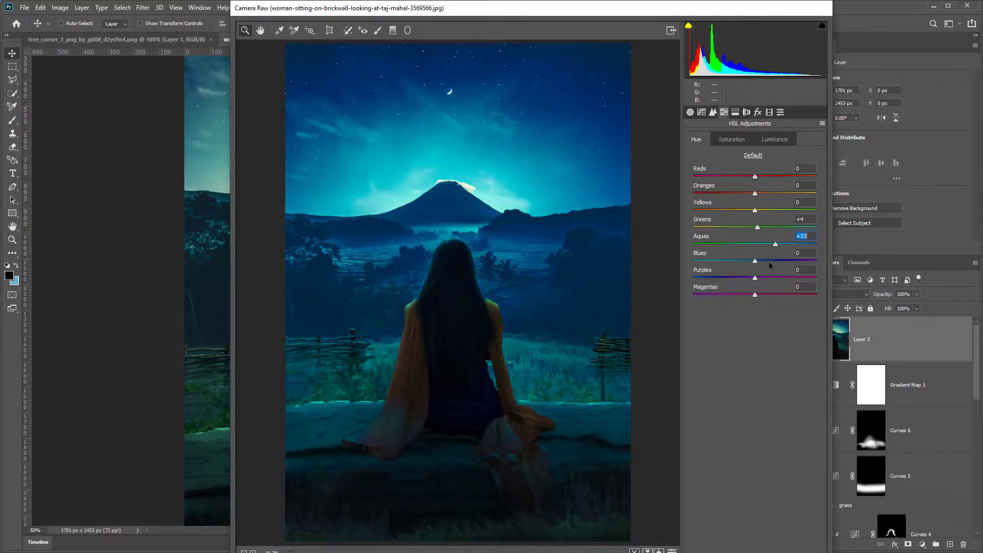
click(690, 112)
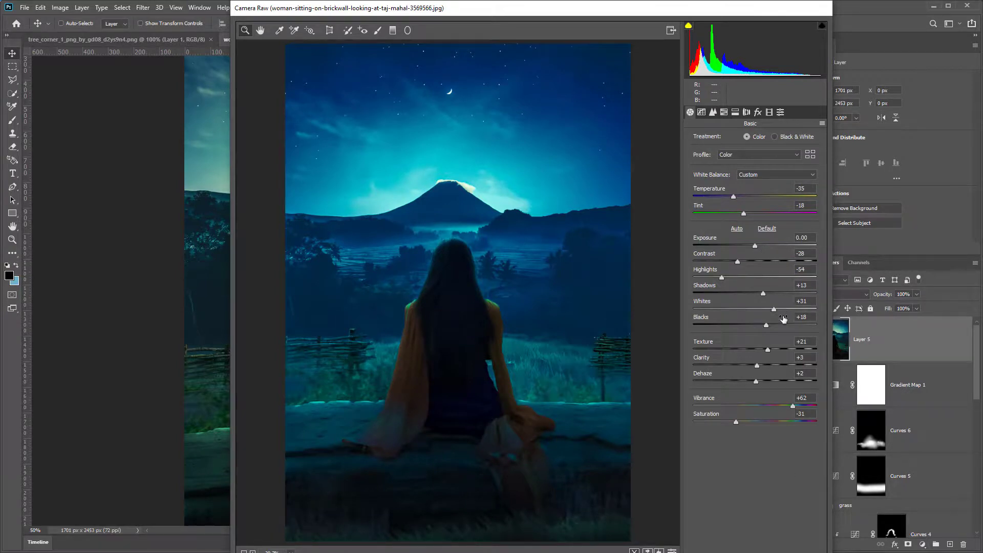
key(Return)
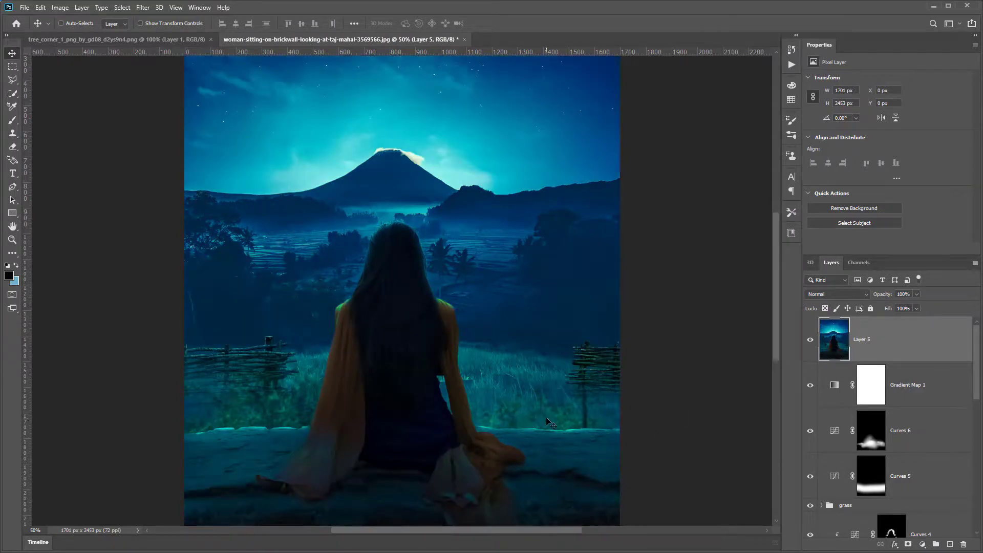
Add a Brightness/Contrast adjustment layer above Layer 5 with the brightness set to -119
click(922, 544)
click(919, 398)
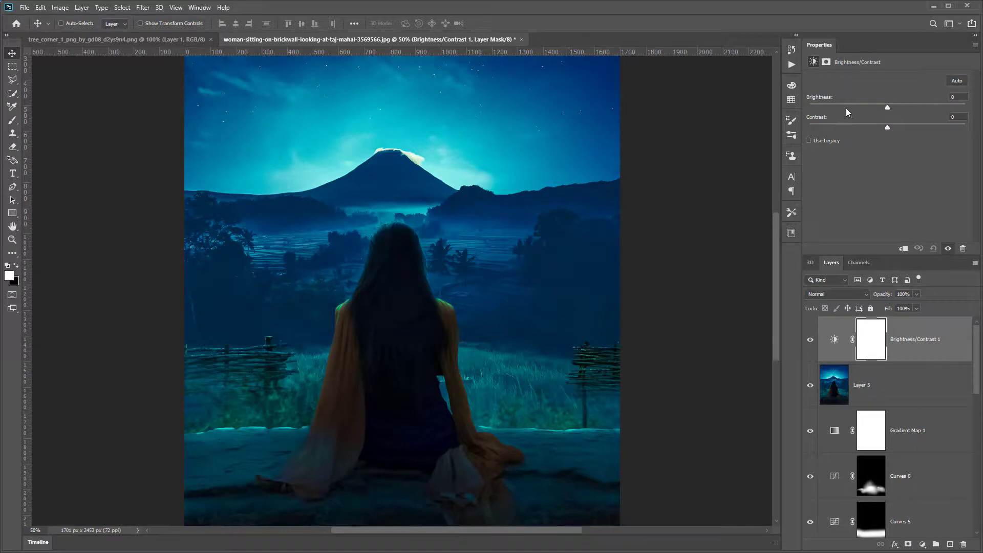
drag(845, 108, 832, 108)
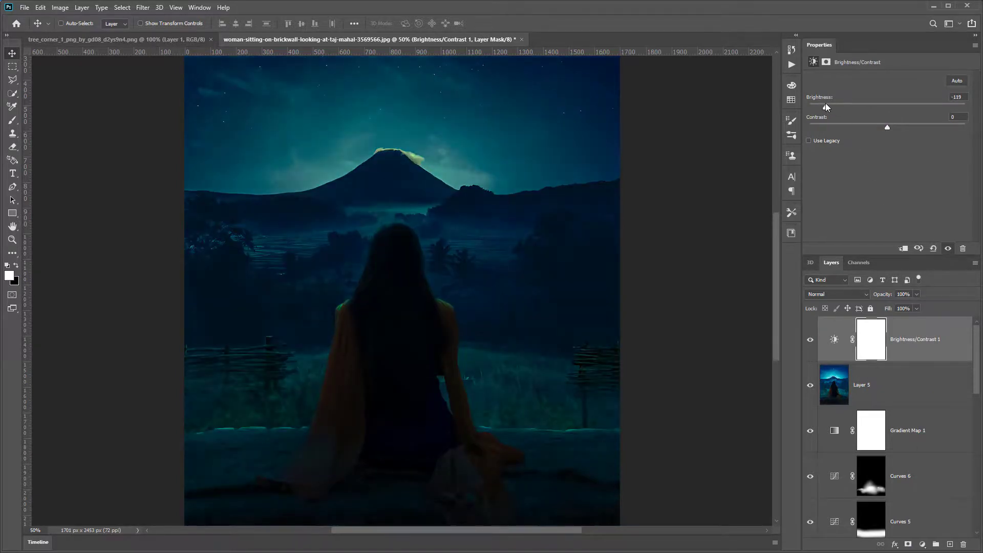
Mask the Brightness/Contrast darkening off the woman and the image centre with black-to-transparent radial gradients, leaving the edges dark
key(ctrl+minus)
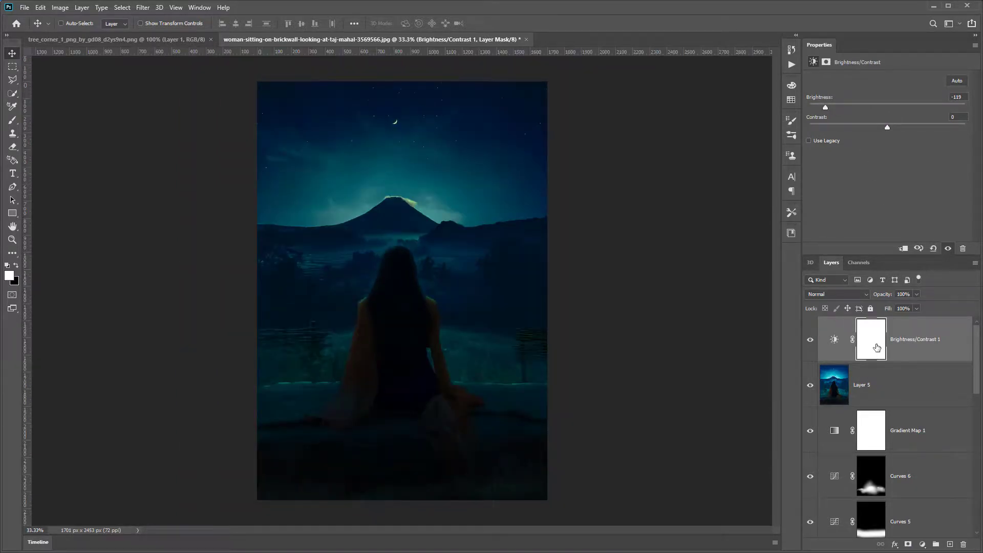
click(876, 347)
key(g)
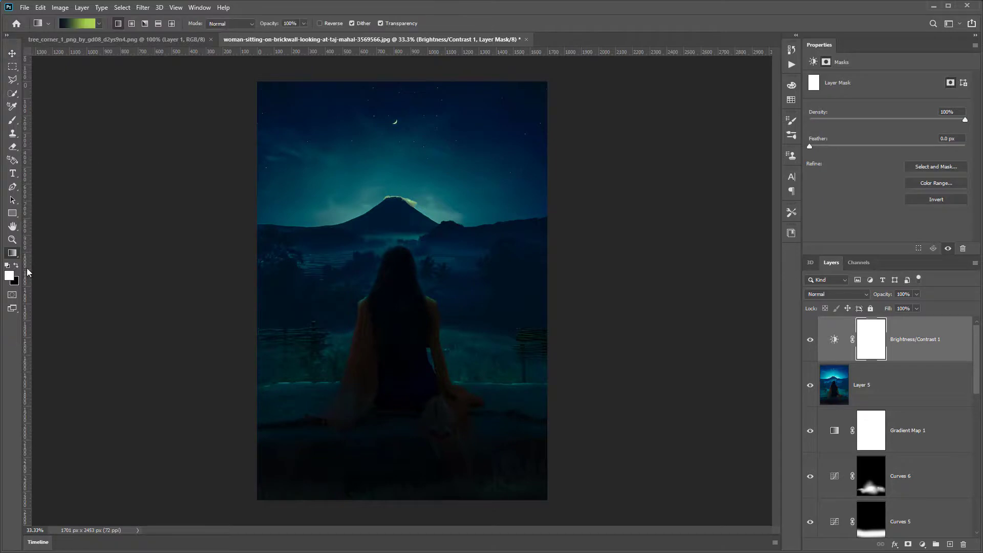
click(100, 24)
click(24, 43)
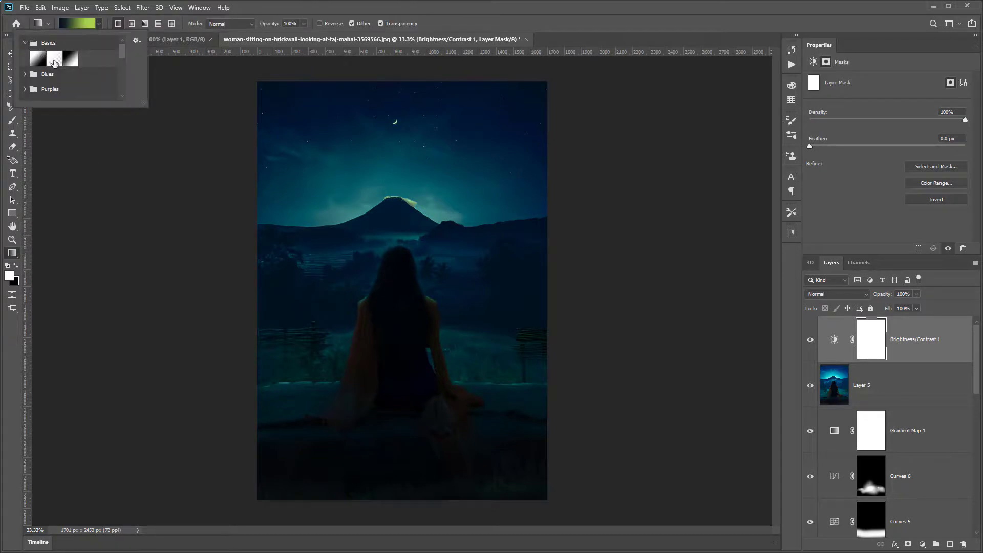
click(54, 59)
click(16, 265)
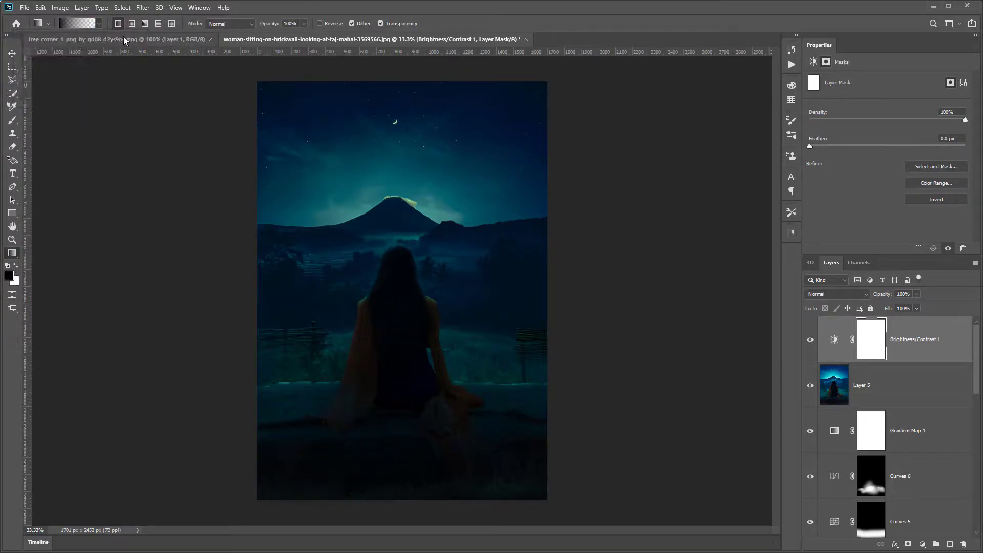
click(132, 23)
drag(409, 335, 252, 157)
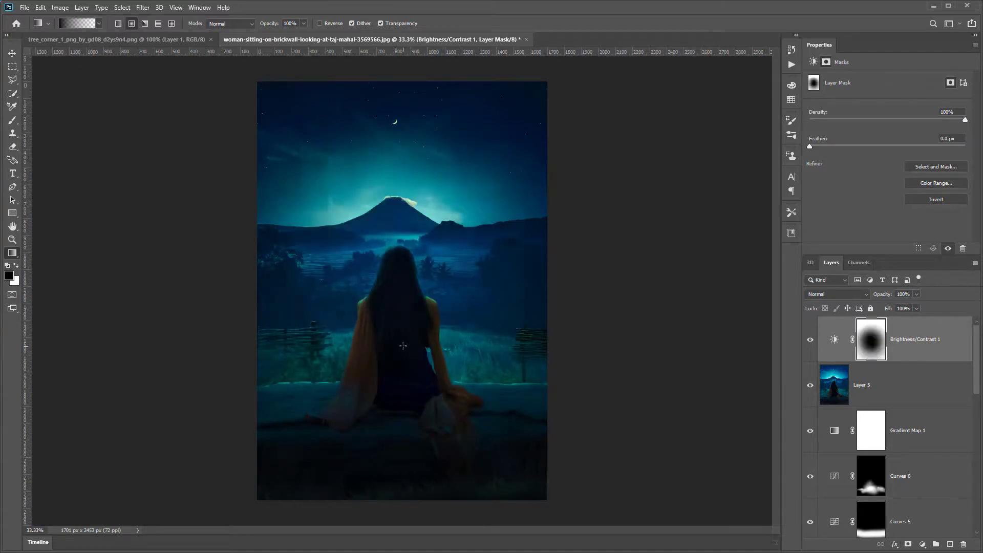
drag(401, 305, 294, 232)
Add a Curves adjustment layer on top with a gentle S-curve for contrast and reduce its opacity to 59%
click(923, 544)
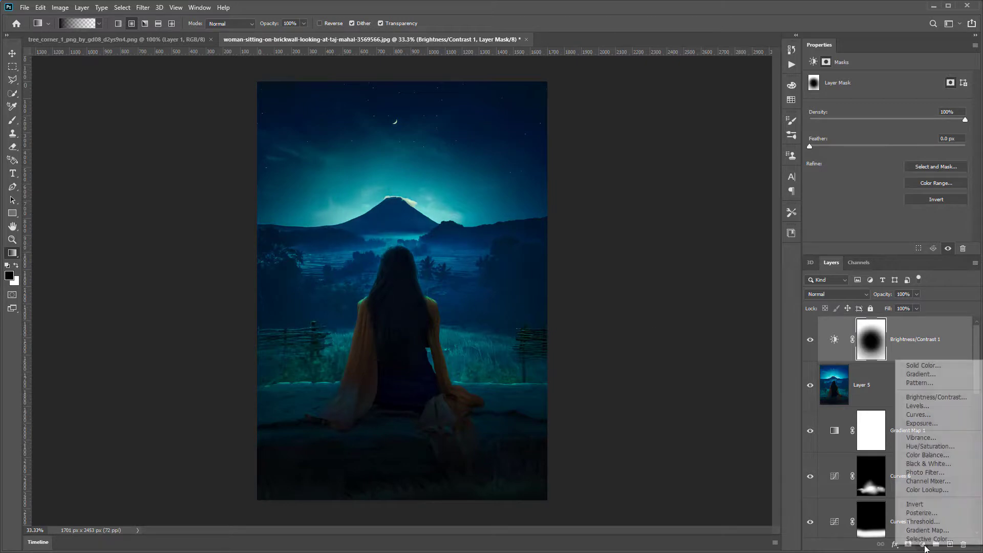
click(938, 418)
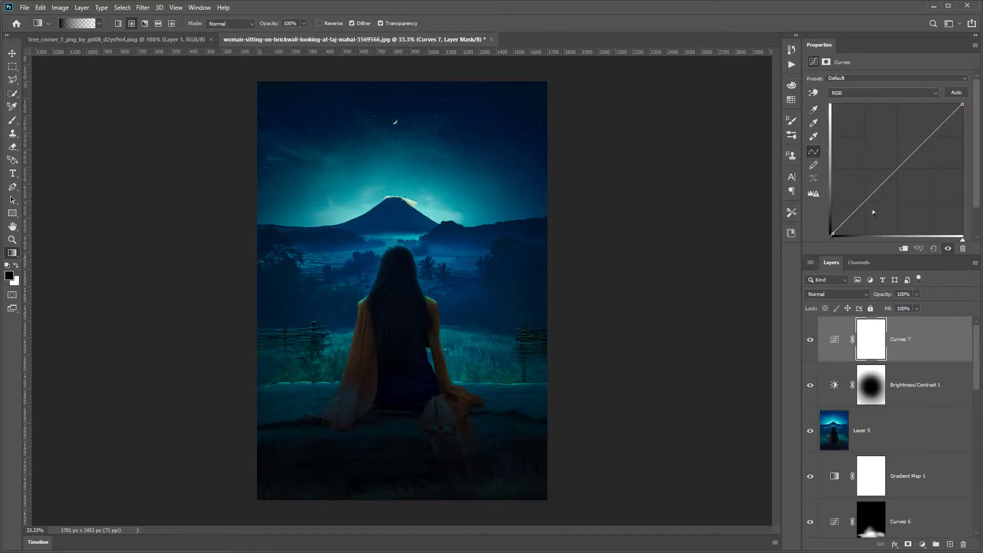
drag(865, 201, 865, 206)
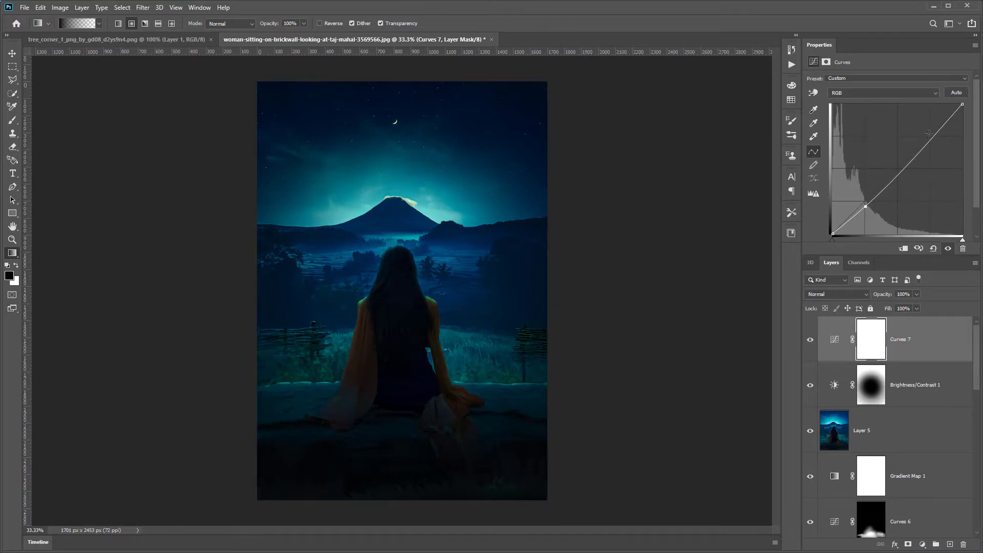
drag(929, 135, 927, 135)
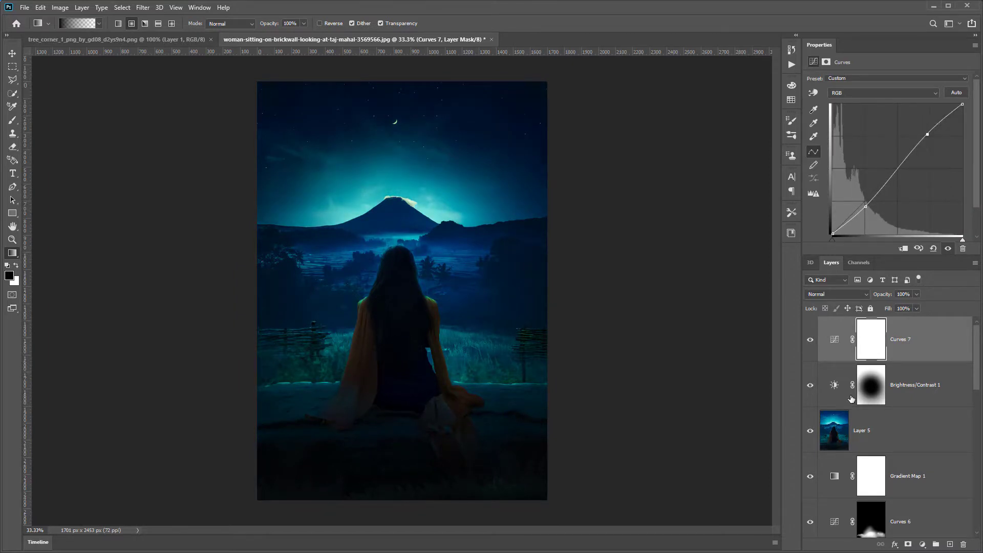
drag(886, 294, 856, 301)
Compare the finished composite with the original photo by repeatedly showing Layer 0 alone and restoring all layers
scroll(827, 413, down, 10)
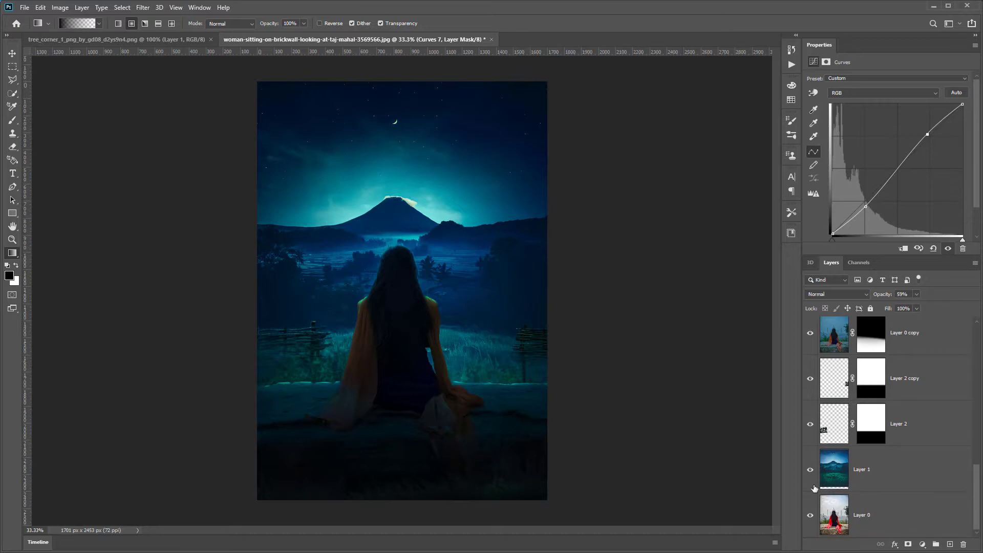
alt+click(810, 516)
alt+click(810, 518)
alt+click(810, 518)
alt+click(809, 517)
alt+click(809, 517)
alt+click(809, 518)
alt+click(810, 517)
alt+click(809, 518)
Examine the woman and the mountain at 100% zoom, comparing the composite with the original photo in Layer 0
scroll(842, 481, up, 4)
key(ctrl+plus)
key(ctrl+plus)
key(ctrl+plus)
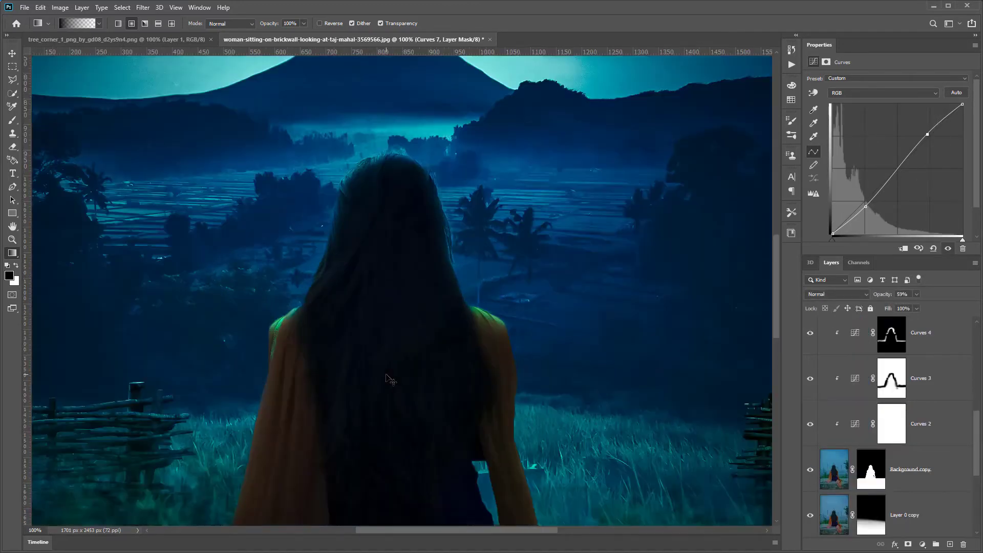
drag(453, 309, 480, 388)
scroll(811, 517, down, 4)
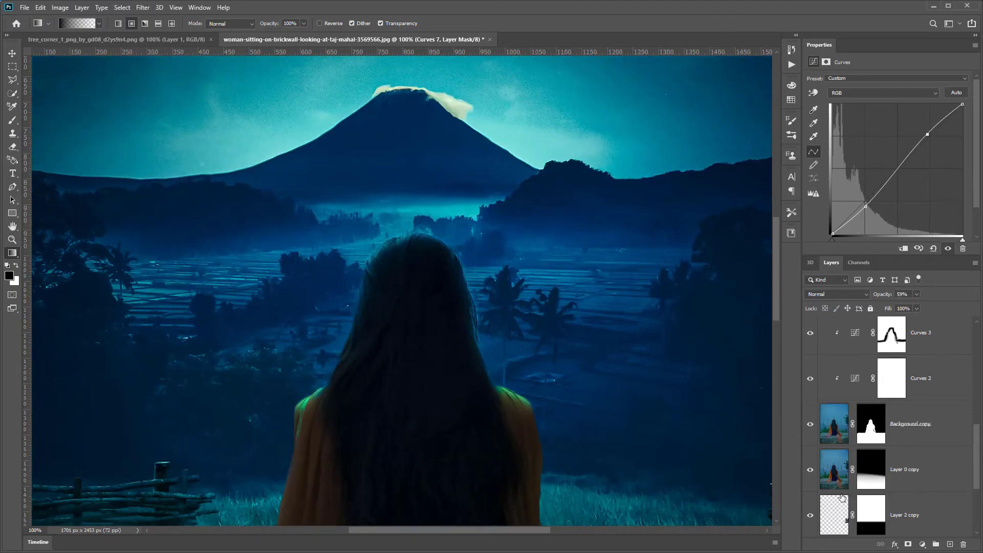
alt+click(810, 516)
alt+click(811, 516)
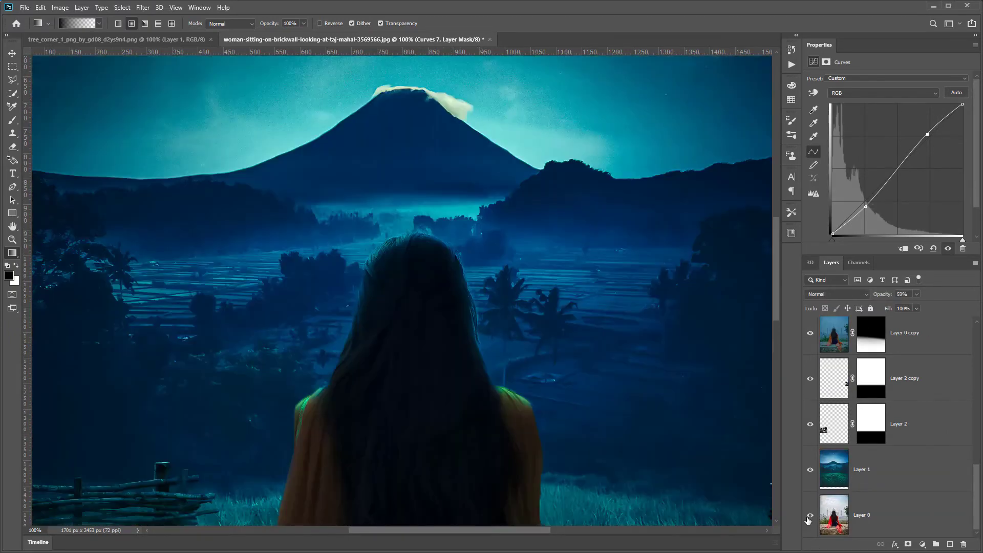
alt+click(808, 518)
alt+click(805, 520)
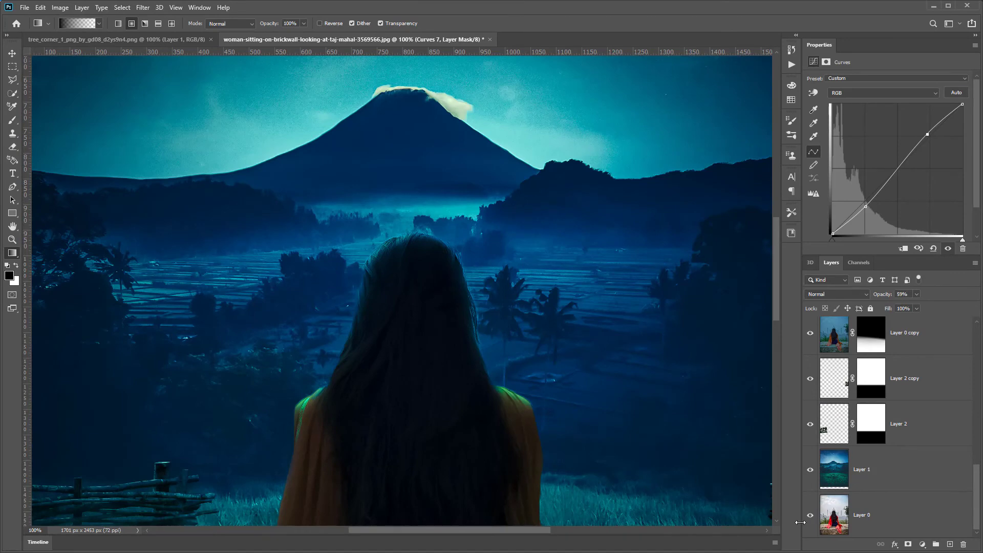